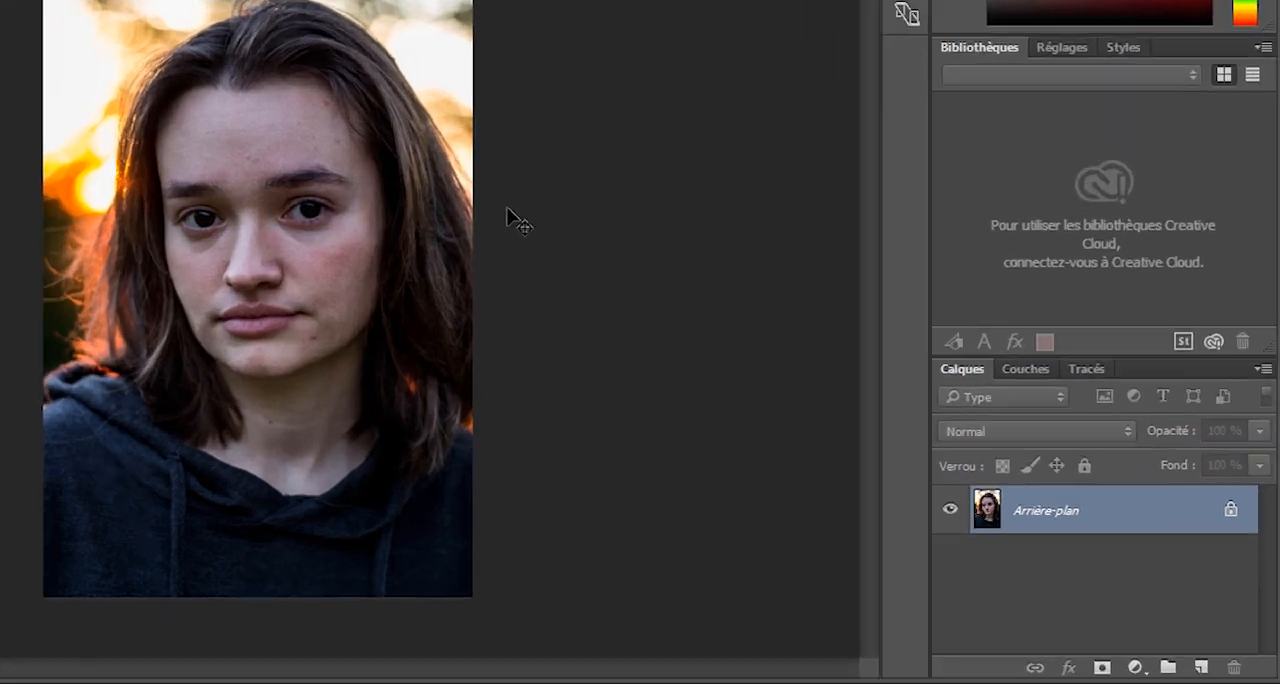
# Duplicate the background layer and activate the Patch tool.
pyautogui.hotkey('ctrl', 'j')
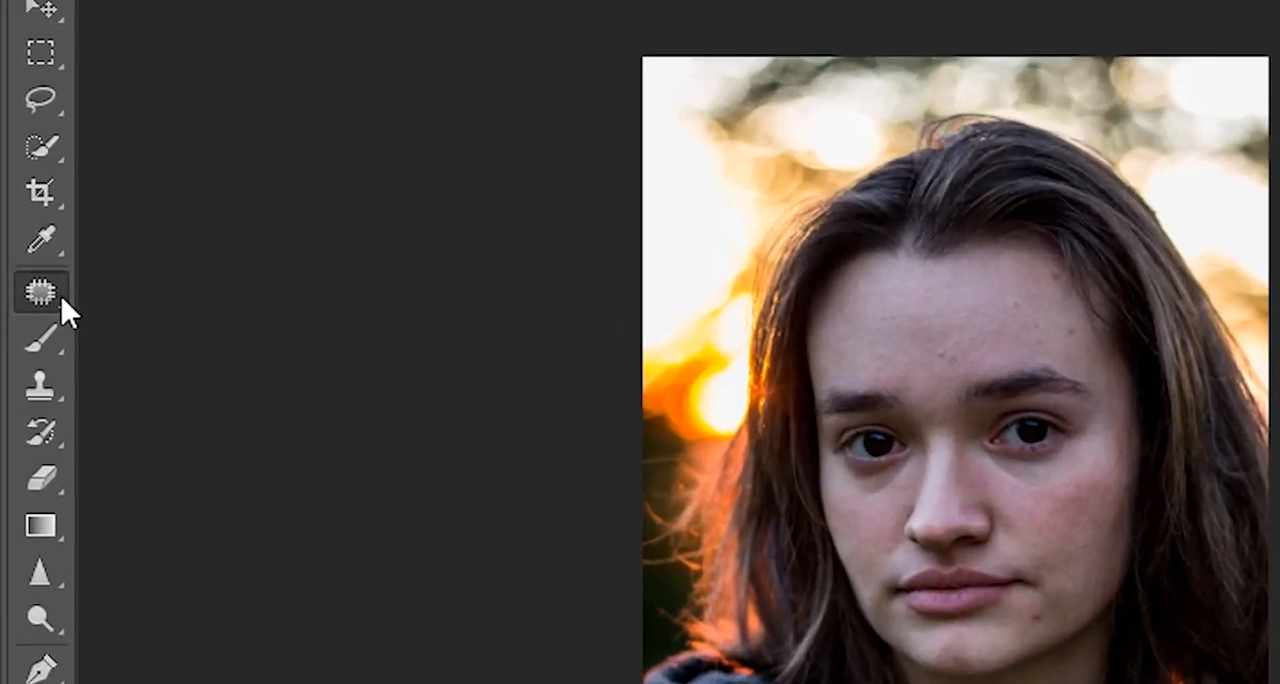
pyautogui.click(21, 249)
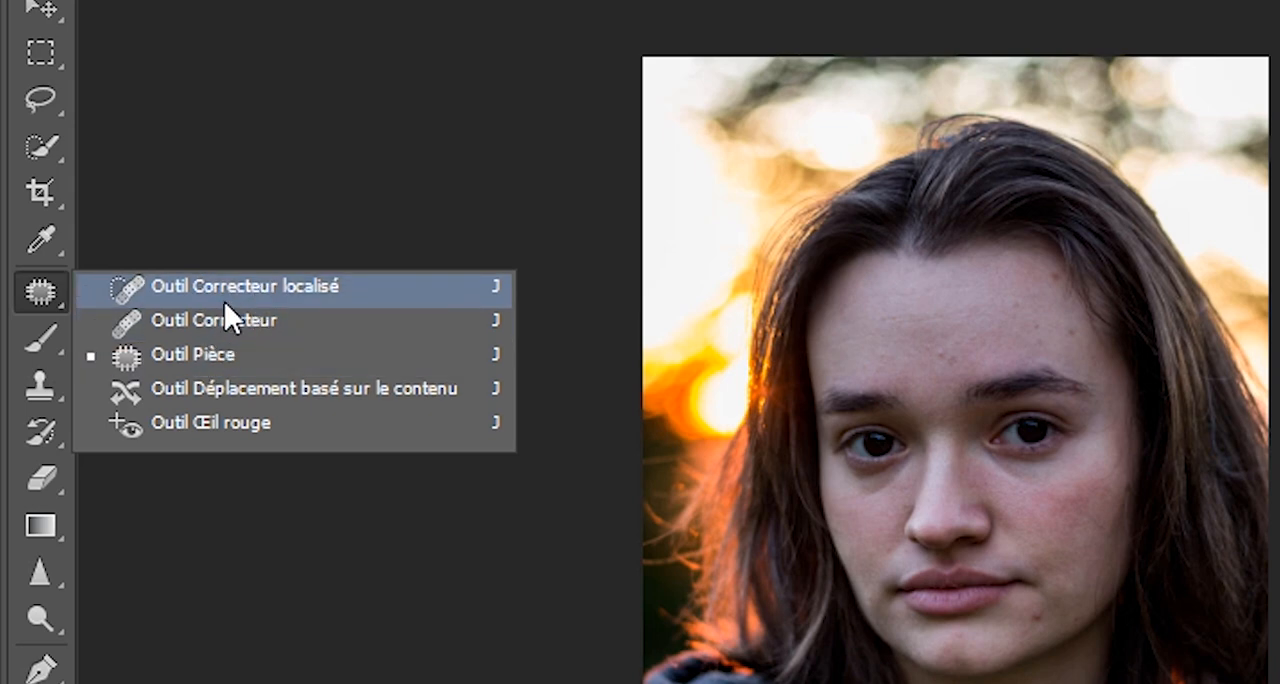
pyautogui.click(217, 348)
# Patch the blemishes on the chin and beside the mouth with nearby clean skin.
pyautogui.scroll(2, 545, 430)
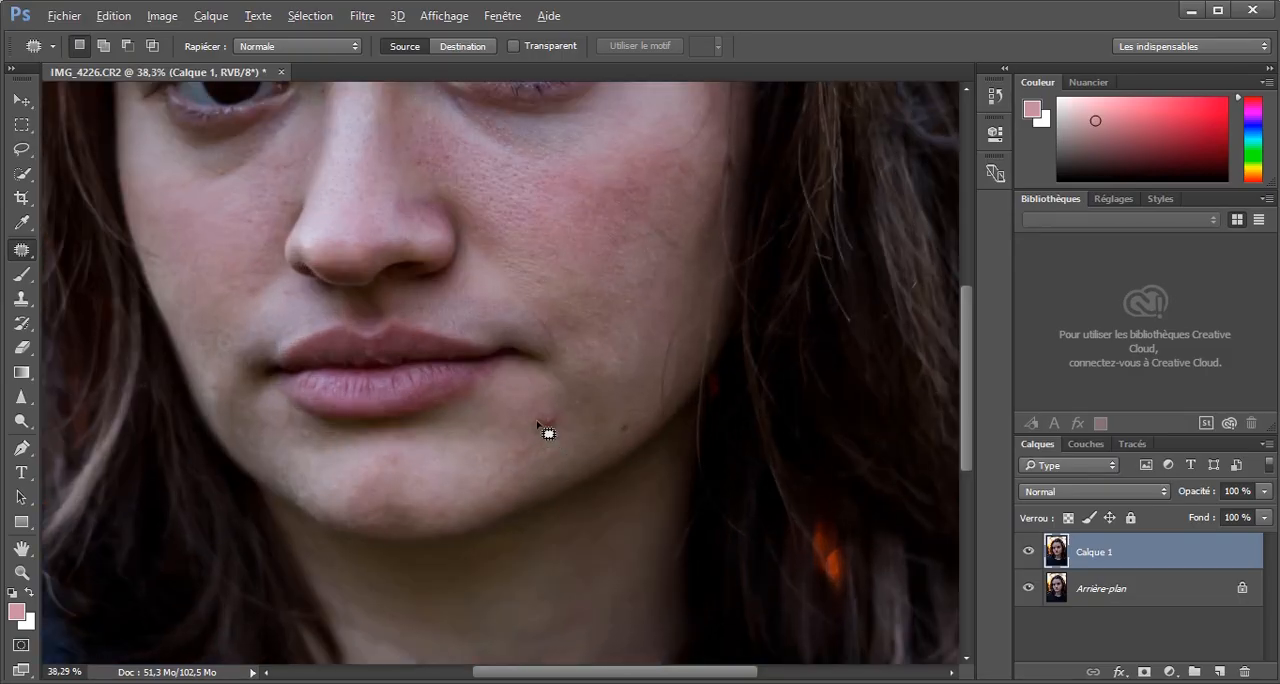
pyautogui.scroll(2, 548, 432)
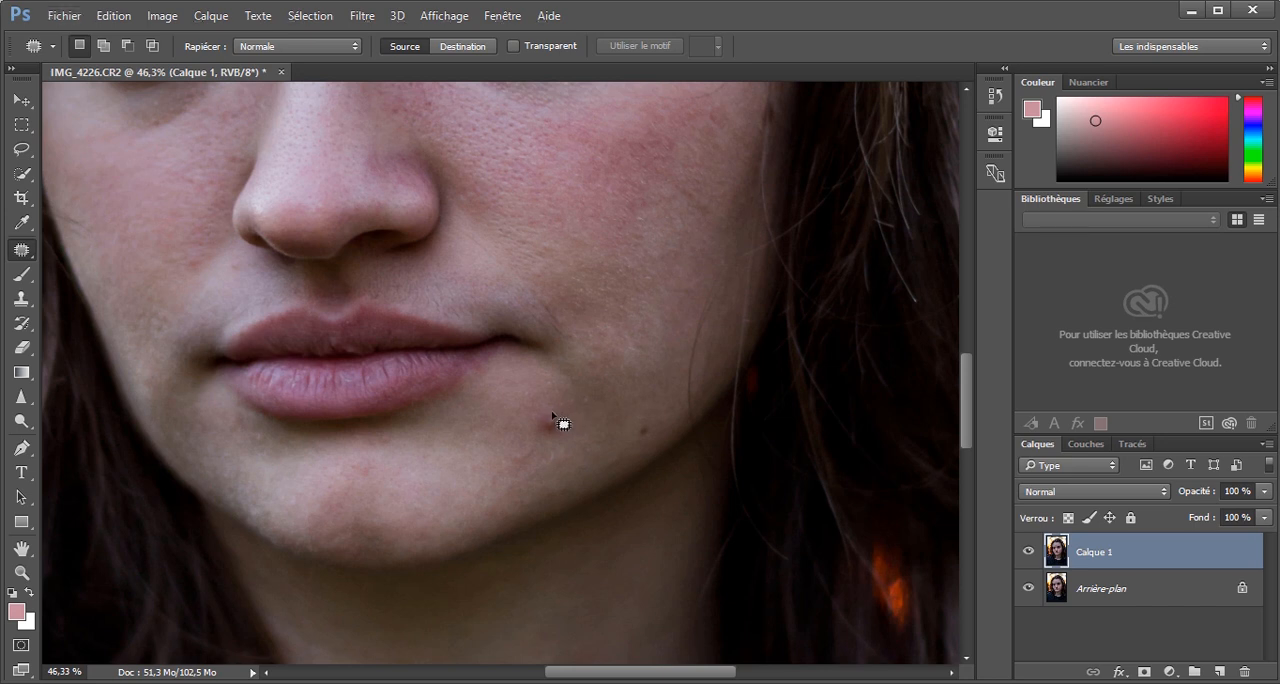
pyautogui.moveTo(558, 434)
pyautogui.mouseDown()
pyautogui.moveTo(556, 420)
pyautogui.moveTo(486, 463)
pyautogui.moveTo(500, 471)
pyautogui.mouseUp()
pyautogui.hotkey('ctrl', 'd')
pyautogui.moveTo(524, 452); pyautogui.dragTo(481, 463)
pyautogui.hotkey('ctrl', 'd')
pyautogui.moveTo(353, 485)
pyautogui.mouseDown()
pyautogui.moveTo(369, 474)
pyautogui.moveTo(462, 483)
pyautogui.mouseUp()
pyautogui.hotkey('ctrl', 'd')
# Patch the spots on the cheek beside the nose and on the skin between the eyebrows.
pyautogui.scroll(3, 425, 400)
pyautogui.scroll(4, 243, 466)
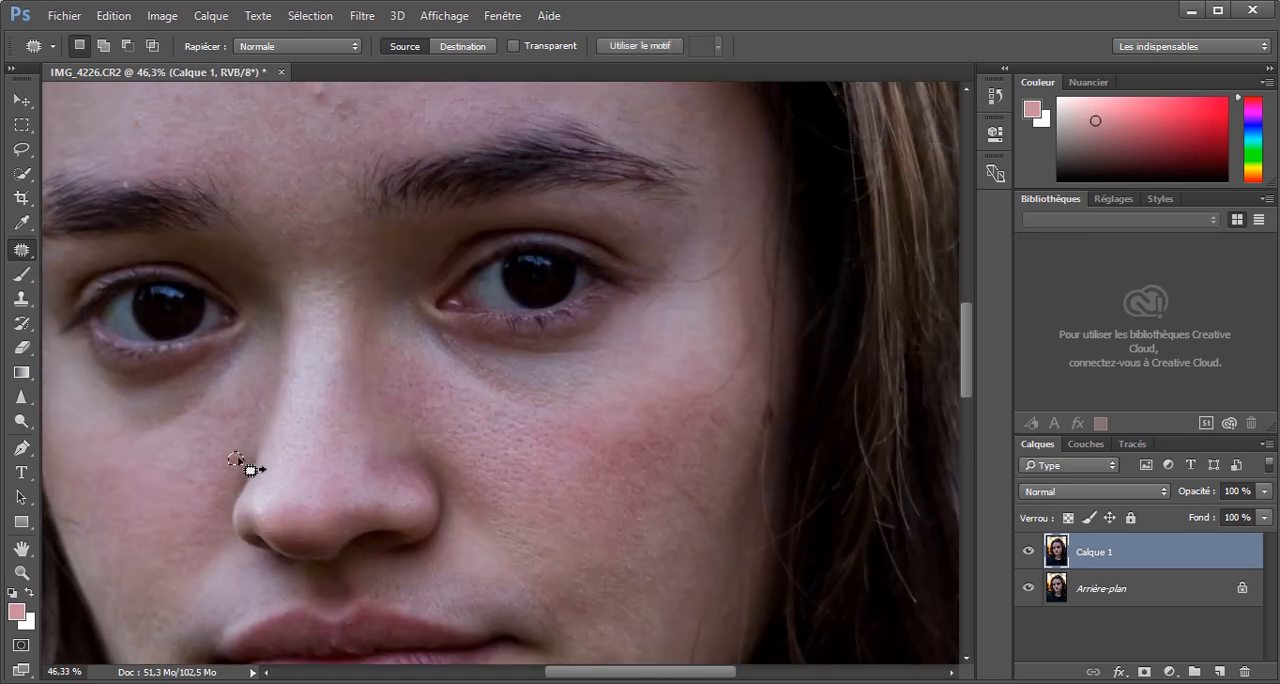
pyautogui.moveTo(330, 236); pyautogui.dragTo(349, 224)
pyautogui.moveTo(349, 231)
pyautogui.mouseDown()
pyautogui.moveTo(369, 194)
pyautogui.moveTo(251, 232)
pyautogui.moveTo(259, 183)
pyautogui.moveTo(229, 103)
pyautogui.mouseUp()
pyautogui.hotkey('ctrl', 'd')
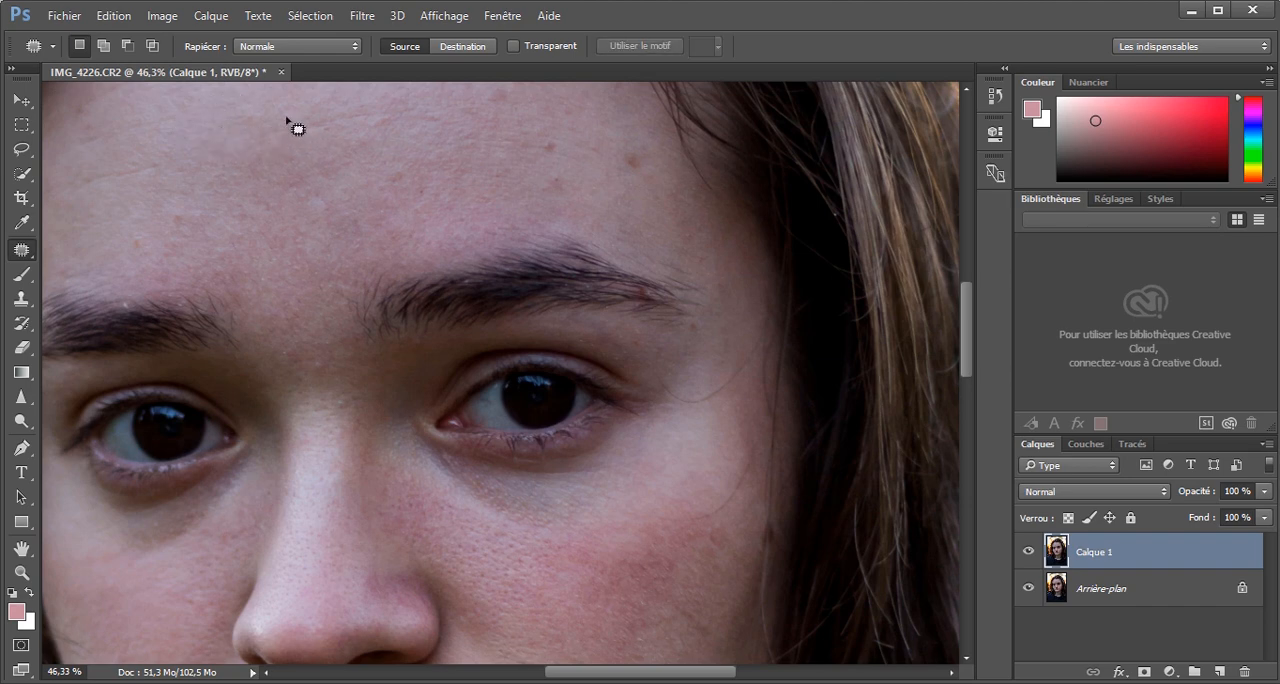
pyautogui.moveTo(330, 122)
pyautogui.mouseDown()
pyautogui.moveTo(344, 128)
pyautogui.moveTo(333, 122)
pyautogui.mouseUp()
pyautogui.hotkey('ctrl', 'd')
# Patch the blemishes on the forehead above the eyebrow on the image's right side.
pyautogui.scroll(1, 443, 211)
pyautogui.moveTo(396, 196); pyautogui.dragTo(400, 194)
pyautogui.moveTo(398, 208)
pyautogui.mouseDown()
pyautogui.moveTo(557, 163)
pyautogui.moveTo(545, 185)
pyautogui.mouseUp()
pyautogui.hotkey('ctrl', 'd')
pyautogui.moveTo(551, 197); pyautogui.dragTo(560, 236)
pyautogui.hotkey('ctrl', 'd')
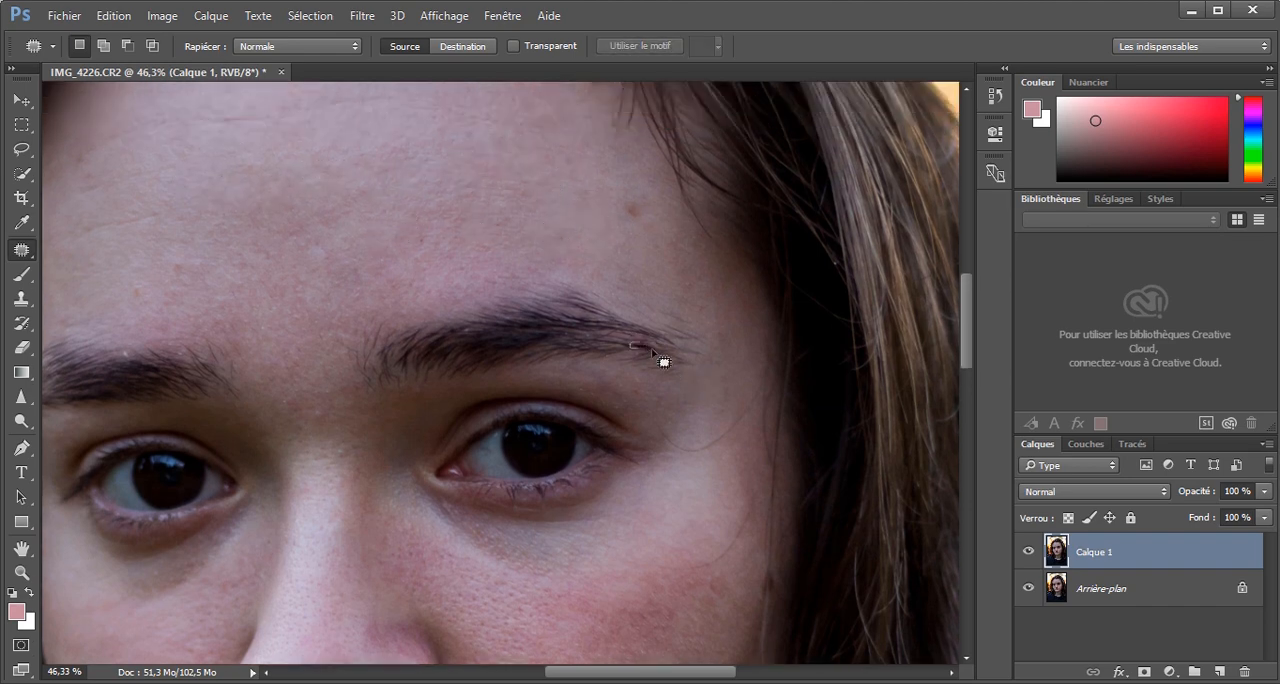
# Patch the mark at the outer end of the eyebrow on the image's right side and the nearby temple skin.
pyautogui.scroll(-3, 682, 375)
pyautogui.scroll(3, 745, 435)
pyautogui.moveTo(653, 500); pyautogui.dragTo(656, 496)
pyautogui.moveTo(668, 470); pyautogui.dragTo(682, 460)
pyautogui.hotkey('ctrl', 'd')
pyautogui.moveTo(622, 388); pyautogui.dragTo(618, 384)
pyautogui.moveTo(610, 381); pyautogui.dragTo(640, 390)
pyautogui.hotkey('ctrl', 'd')
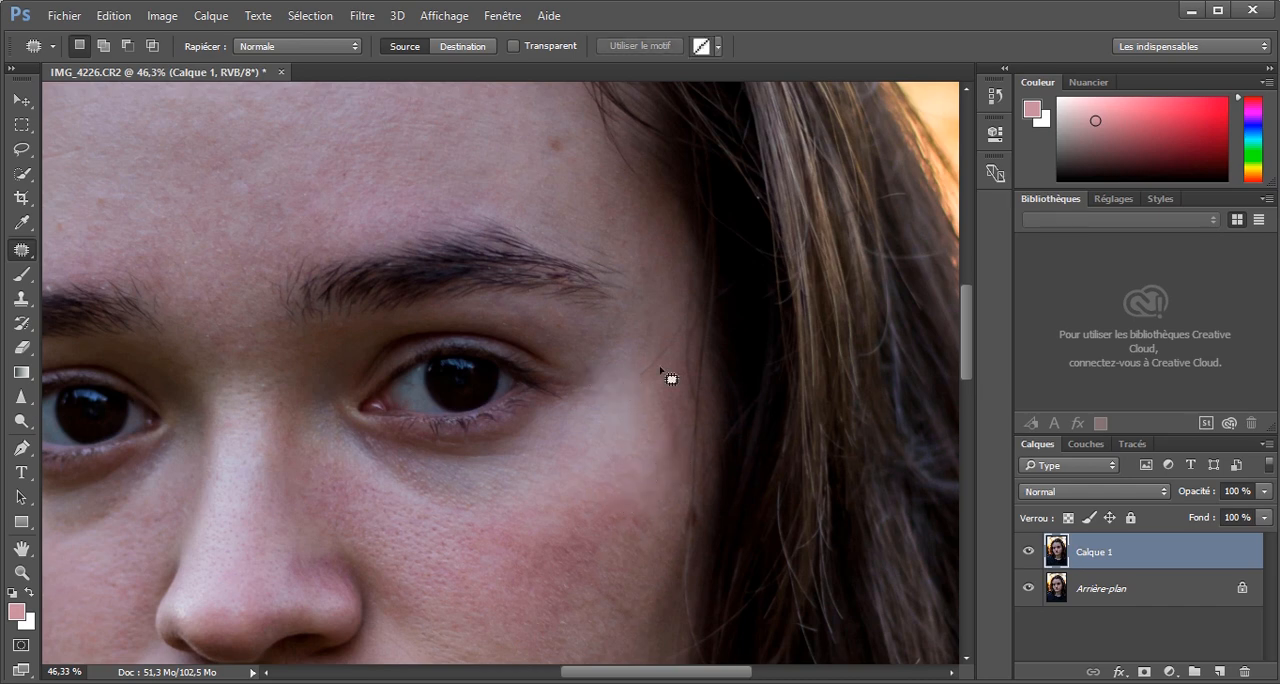
# Patch the spot above the eyebrow on the image's left side and the skin between the eyebrows.
pyautogui.scroll(-4, 598, 368)
pyautogui.scroll(4, 457, 275)
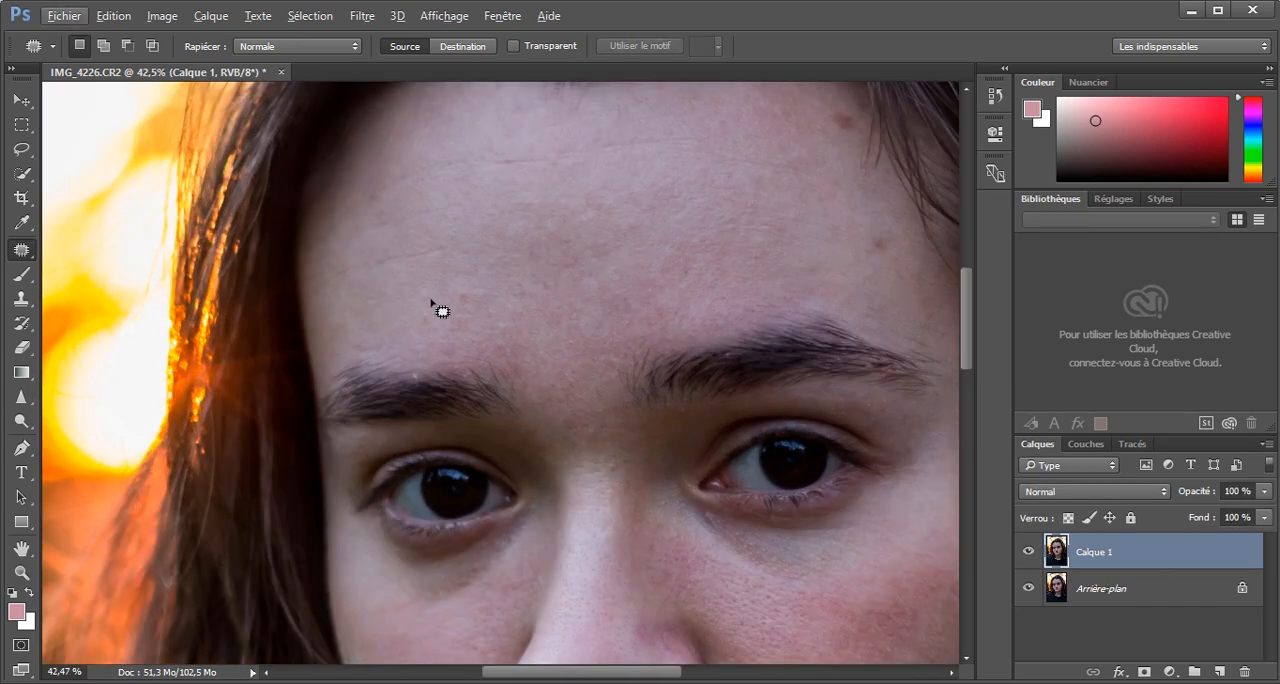
pyautogui.moveTo(452, 342); pyautogui.dragTo(470, 352)
pyautogui.hotkey('ctrl', 'd')
pyautogui.moveTo(594, 426)
pyautogui.mouseDown()
pyautogui.moveTo(592, 408)
pyautogui.moveTo(557, 386)
pyautogui.moveTo(592, 282)
pyautogui.mouseUp()
pyautogui.hotkey('ctrl', 'd')
pyautogui.hotkey('ctrl', 'd')
# Compare the patched portrait with the original by hiding and showing Calque 1.
pyautogui.scroll(-4, 625, 232)
pyautogui.click(1029, 554)
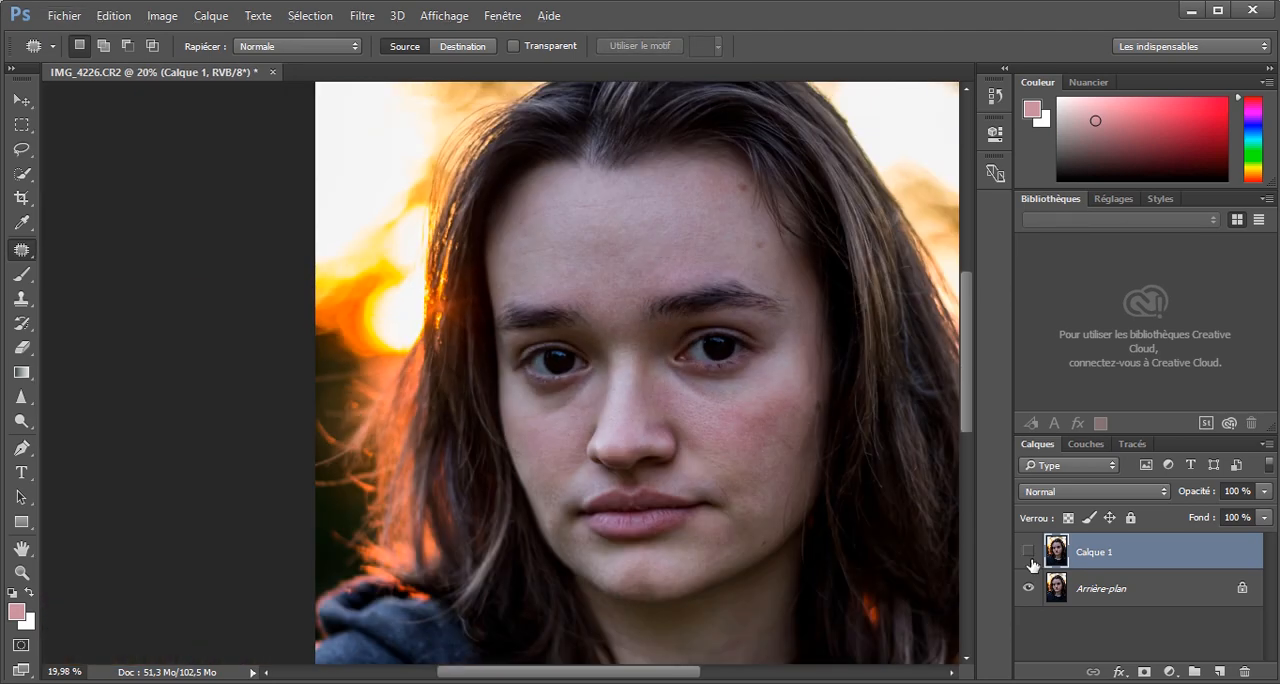
pyautogui.click(1029, 553)
pyautogui.scroll(-4, 771, 486)
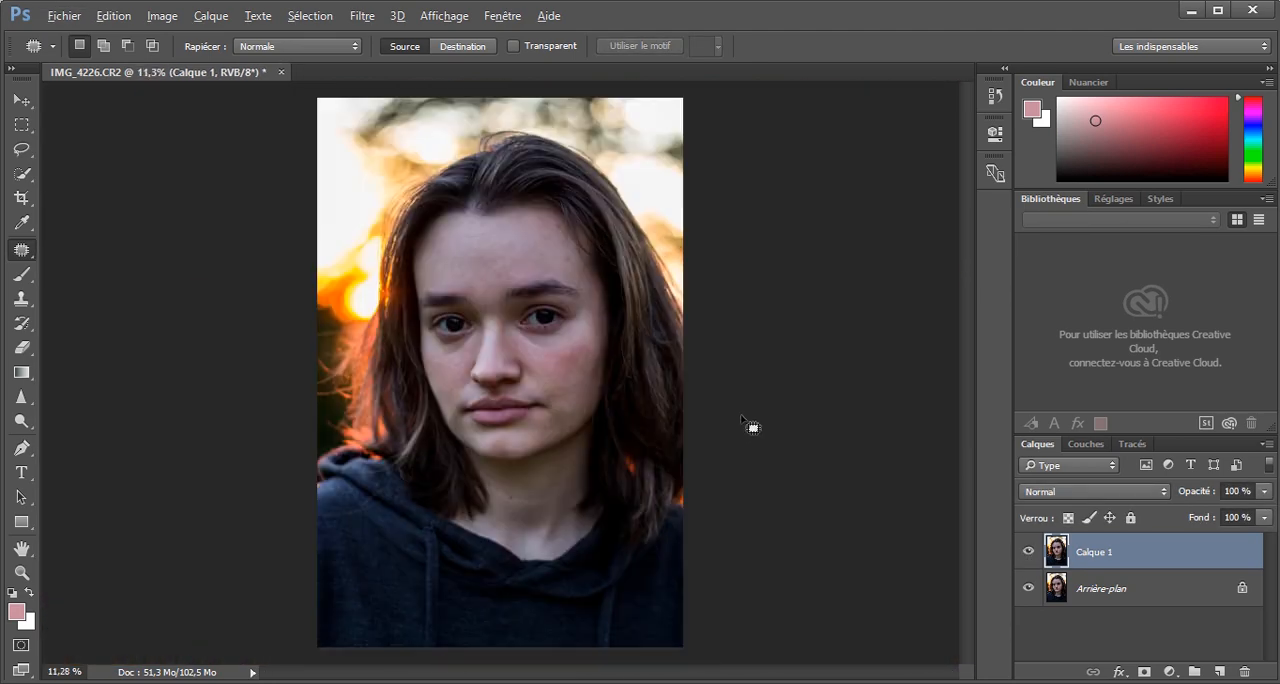
pyautogui.scroll(1, 600, 417)
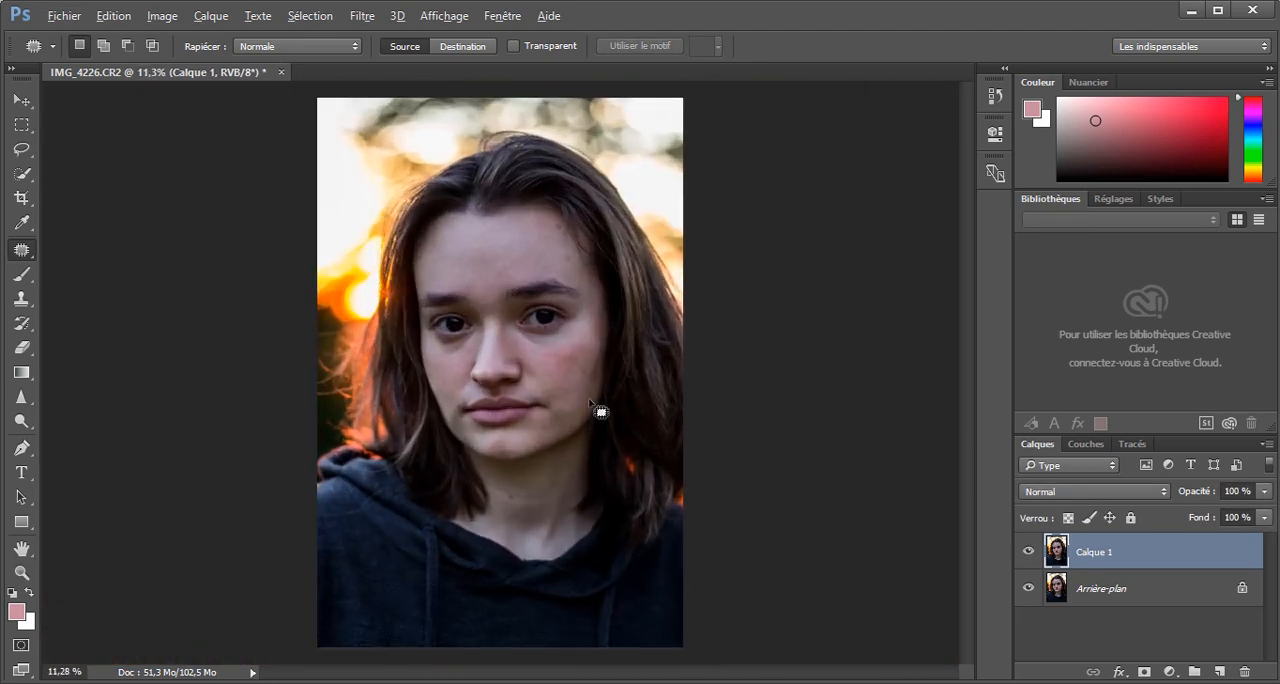
pyautogui.click(1018, 551)
pyautogui.click(1018, 551)
# Lighten the dark circle under the eye on the image's left side with the Clone Stamp at 22% opacity and brush size 190.
pyautogui.click(21, 297)
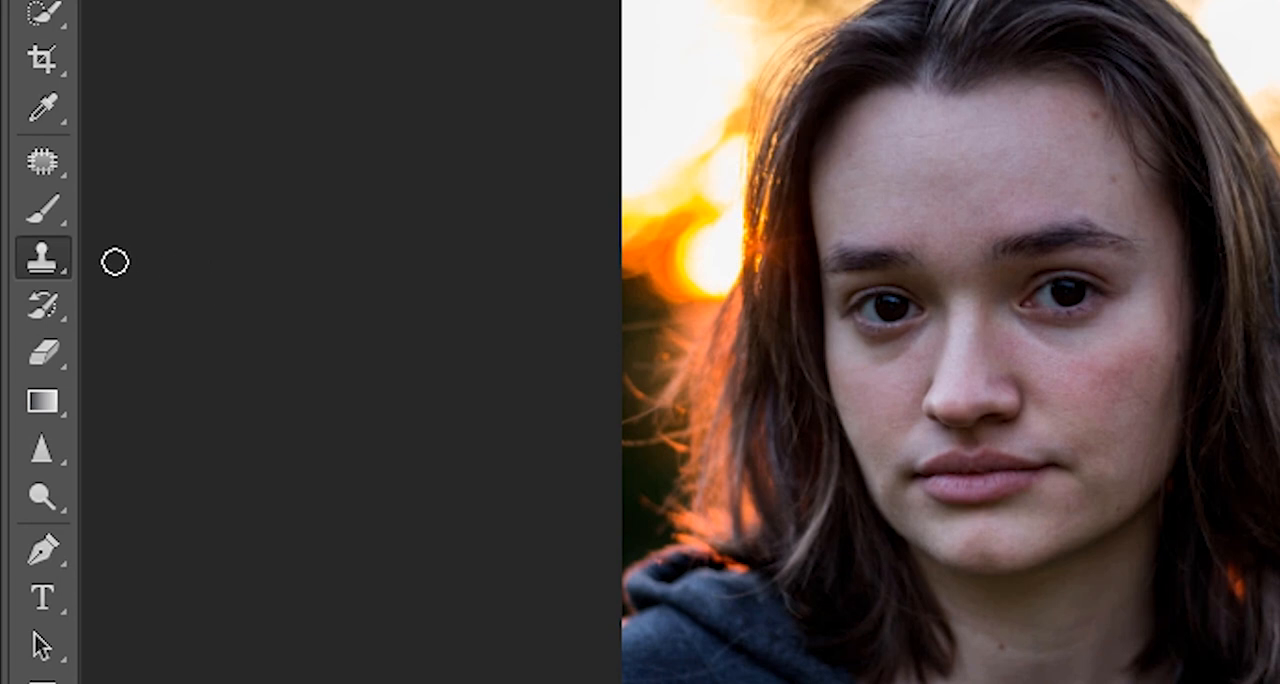
pyautogui.moveTo(46, 274); pyautogui.dragTo(203, 272)
pyautogui.moveTo(273, 253); pyautogui.dragTo(273, 253)
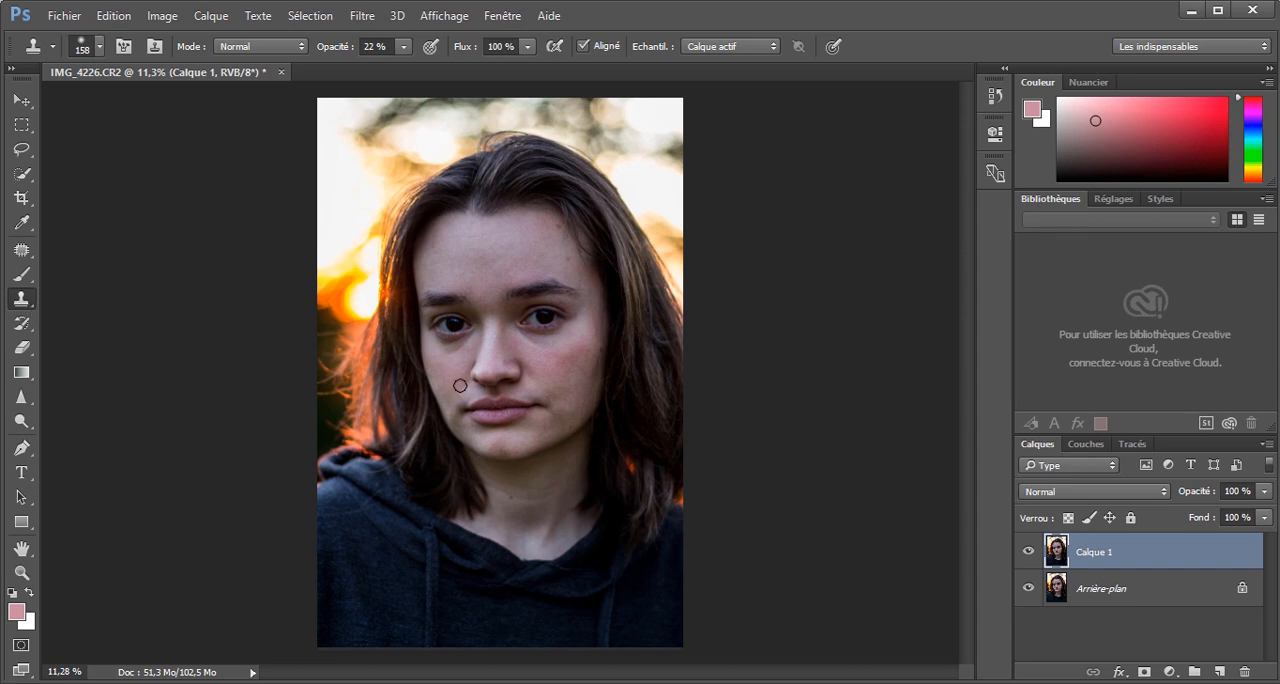
pyautogui.scroll(13, 543, 335)
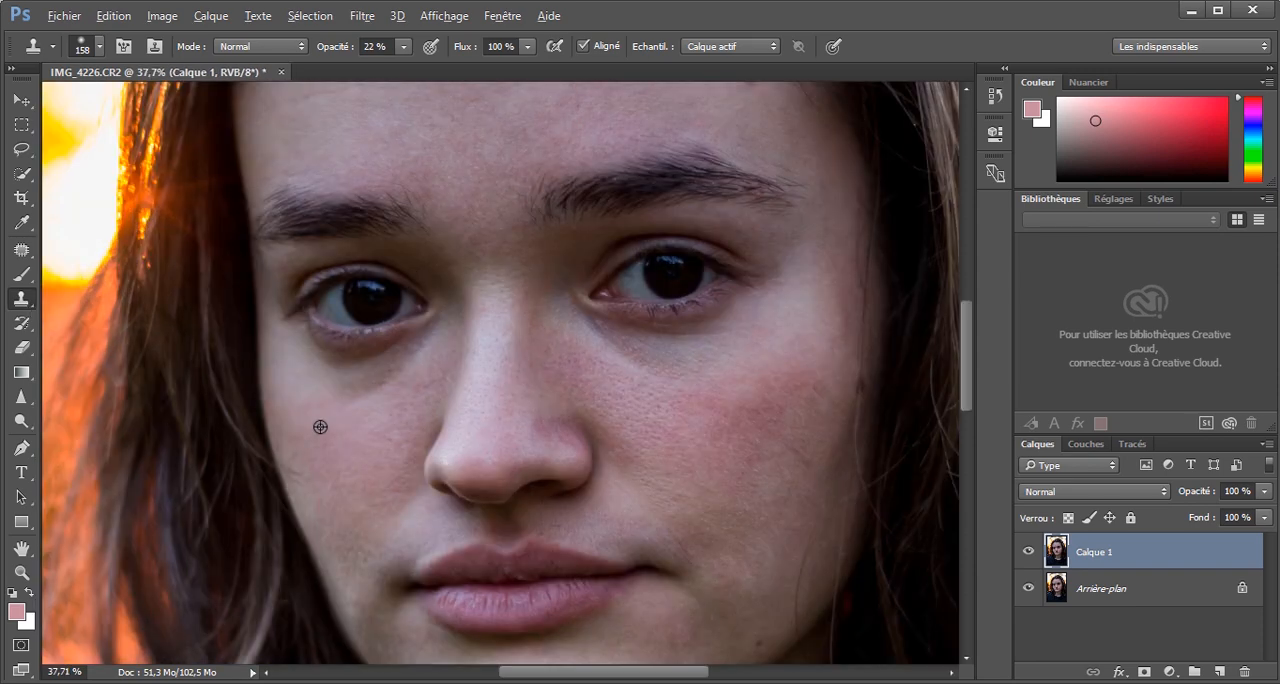
pyautogui.scroll(2, 337, 431)
pyautogui.scroll(1, 337, 431)
pyautogui.moveTo(377, 429); pyautogui.dragTo(392, 429)
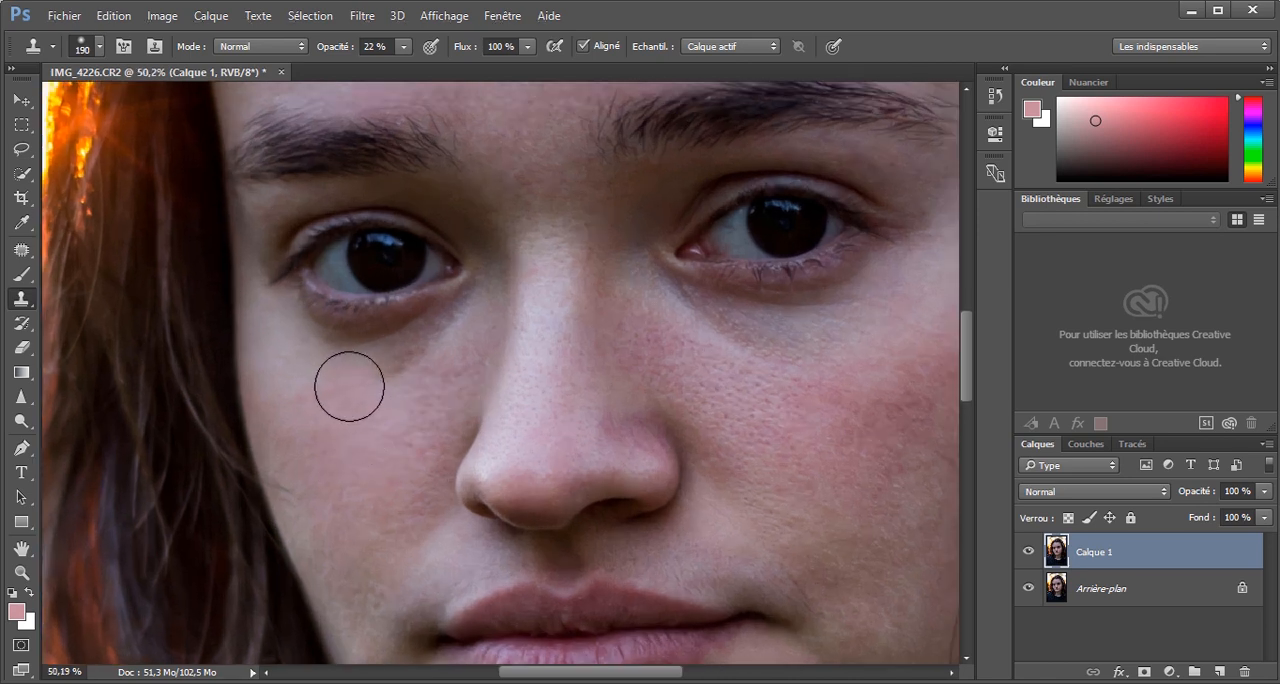
pyautogui.keyDown('alt'); pyautogui.click(358, 441); pyautogui.keyUp('alt')
pyautogui.moveTo(370, 393)
pyautogui.mouseDown()
pyautogui.moveTo(403, 366)
pyautogui.moveTo(349, 452)
pyautogui.mouseUp()
pyautogui.keyDown('alt'); pyautogui.click(349, 409); pyautogui.keyUp('alt')
pyautogui.moveTo(338, 373); pyautogui.dragTo(325, 351)
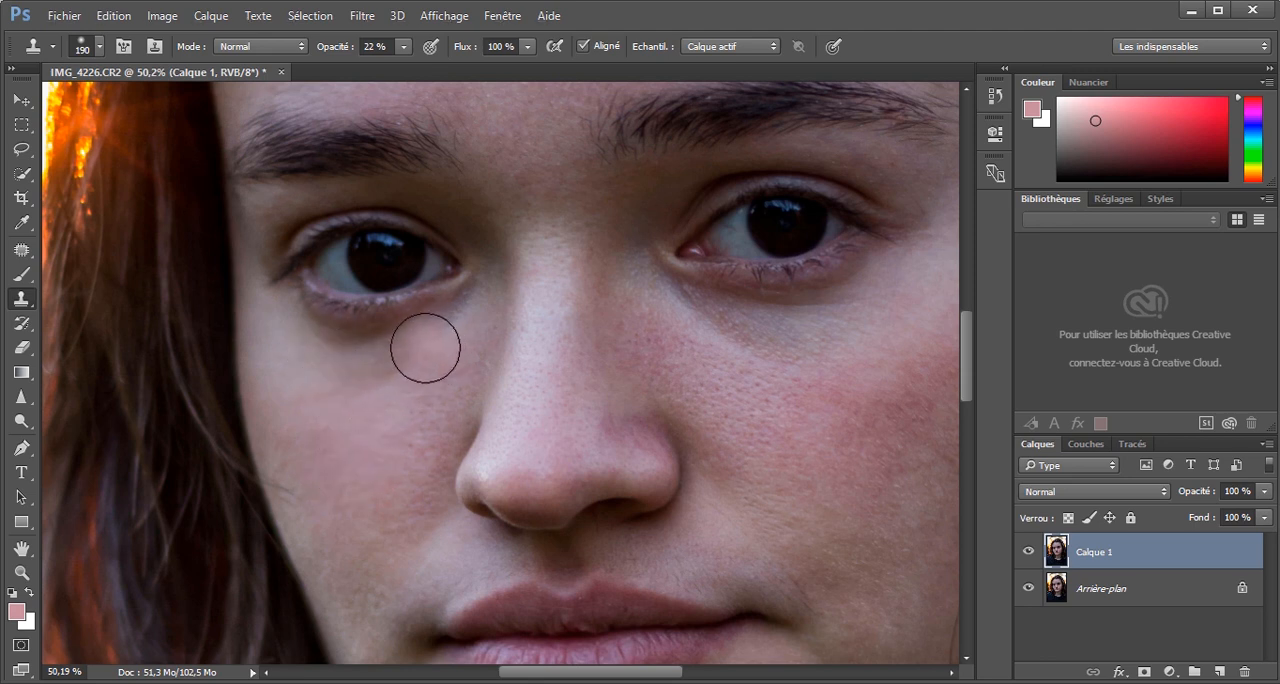
# Try another clone stroke on the cheek below the eye and undo it.
pyautogui.moveTo(380, 409); pyautogui.dragTo(354, 431)
pyautogui.hotkey('ctrl', 'z')
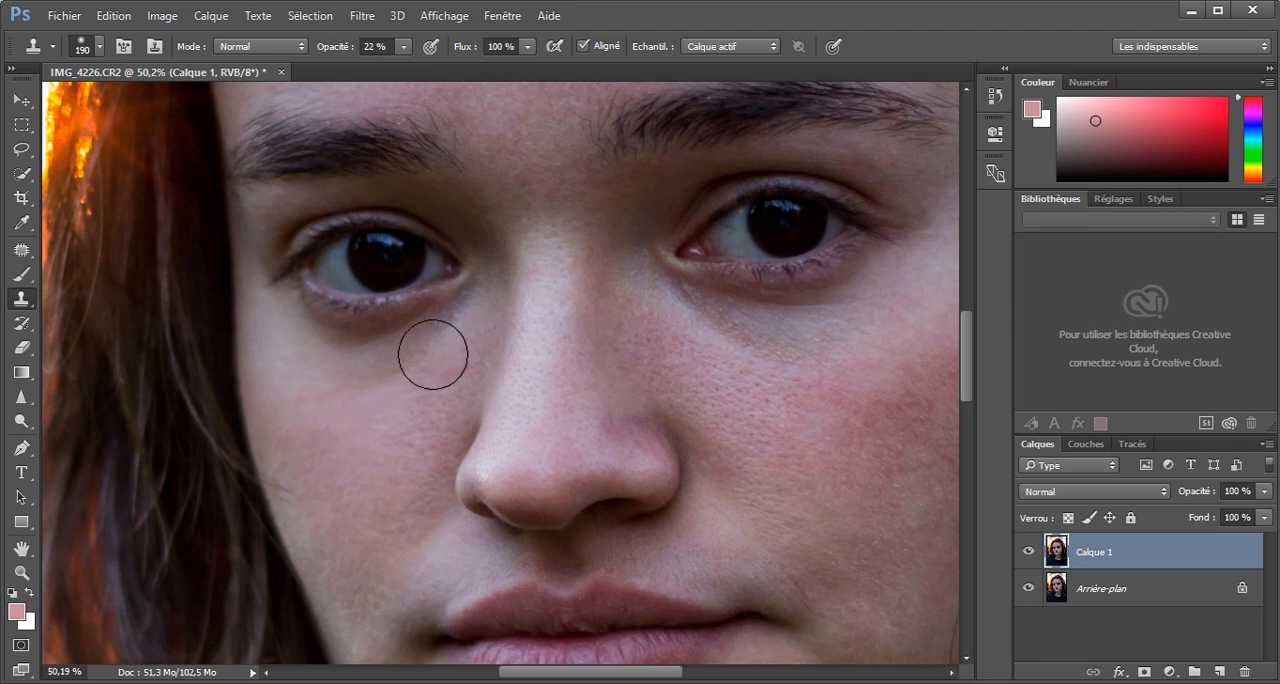
pyautogui.hotkey('ctrl', 'z')
pyautogui.hotkey('ctrl', 'z')
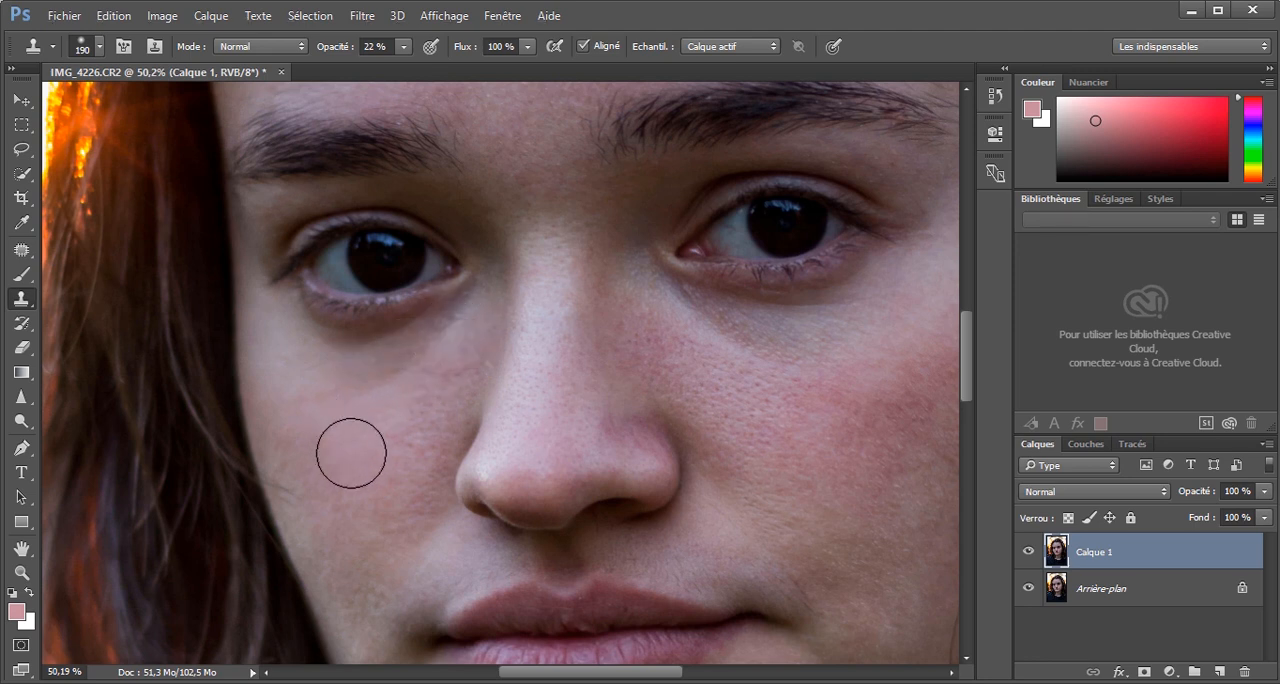
# Clone cheek skin over the remaining dark circle, reducing the brush to 130, and step back the last two strokes.
pyautogui.keyDown('alt'); pyautogui.click(349, 447); pyautogui.keyUp('alt')
pyautogui.click(413, 368)
pyautogui.moveTo(350, 443); pyautogui.dragTo(307, 446)
pyautogui.keyDown('alt'); pyautogui.click(364, 417); pyautogui.keyUp('alt')
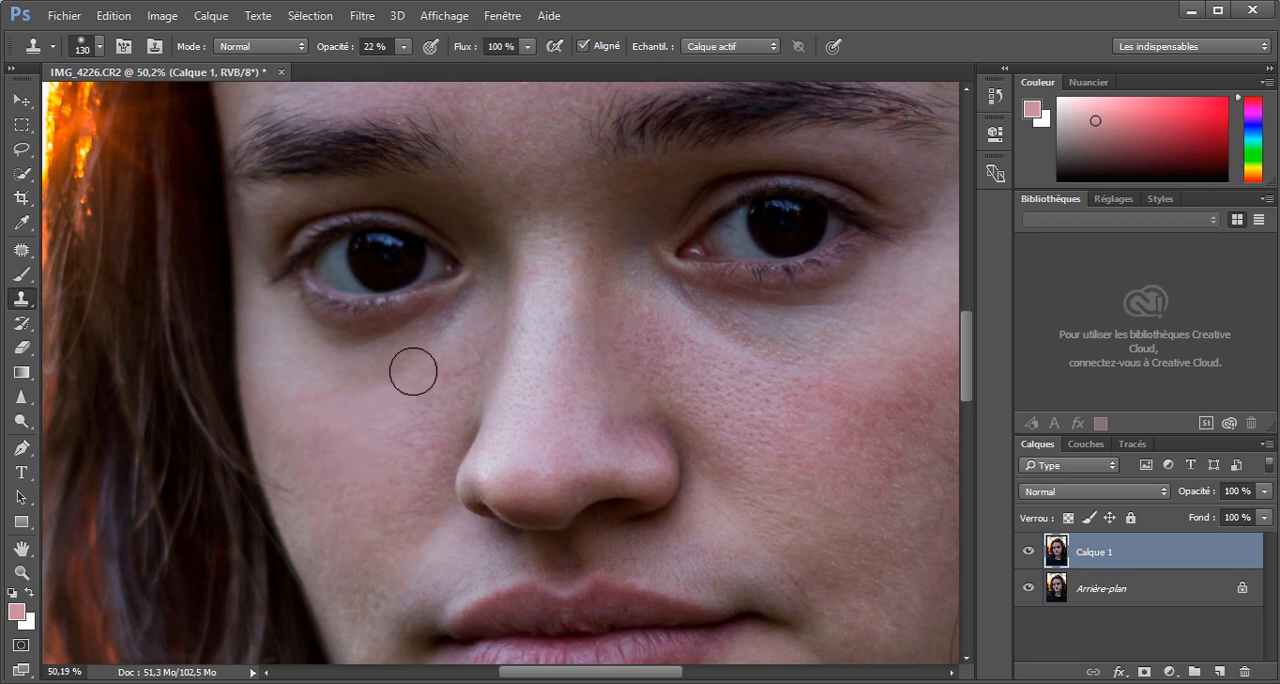
pyautogui.moveTo(413, 371)
pyautogui.mouseDown()
pyautogui.moveTo(370, 378)
pyautogui.moveTo(437, 351)
pyautogui.moveTo(478, 298)
pyautogui.mouseUp()
pyautogui.keyDown('alt'); pyautogui.click(360, 423); pyautogui.keyUp('alt')
pyautogui.hotkey('ctrl', 'alt', 'z')
pyautogui.hotkey('ctrl', 'alt', 'z')
# Compare the under-eye retouch with the original by toggling Calque 1's visibility.
pyautogui.click(1028, 553)
pyautogui.click(1028, 553)
pyautogui.scroll(-5, 771, 474)
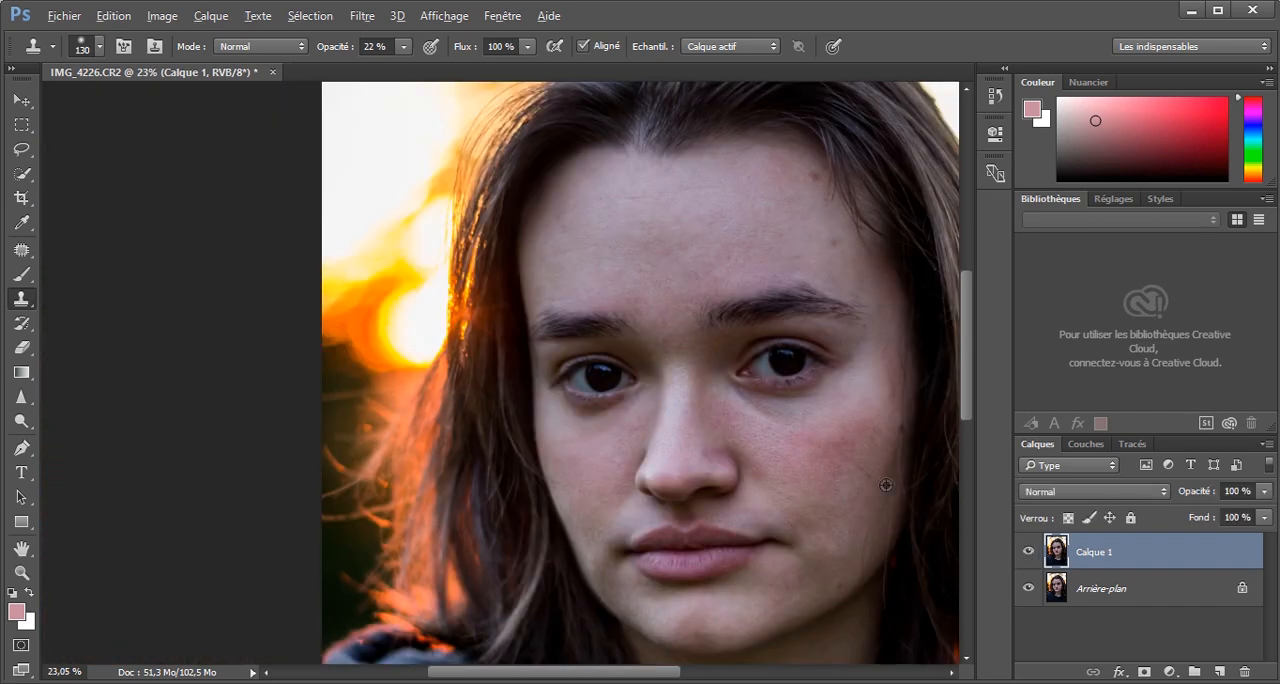
# Soften the dark circle under the eye on the image's right side with the Clone Stamp at 22% opacity.
pyautogui.scroll(4, 845, 470)
pyautogui.moveTo(743, 405)
pyautogui.mouseDown()
pyautogui.moveTo(765, 405)
pyautogui.moveTo(674, 360)
pyautogui.mouseUp()
pyautogui.moveTo(535, 463); pyautogui.dragTo(513, 463)
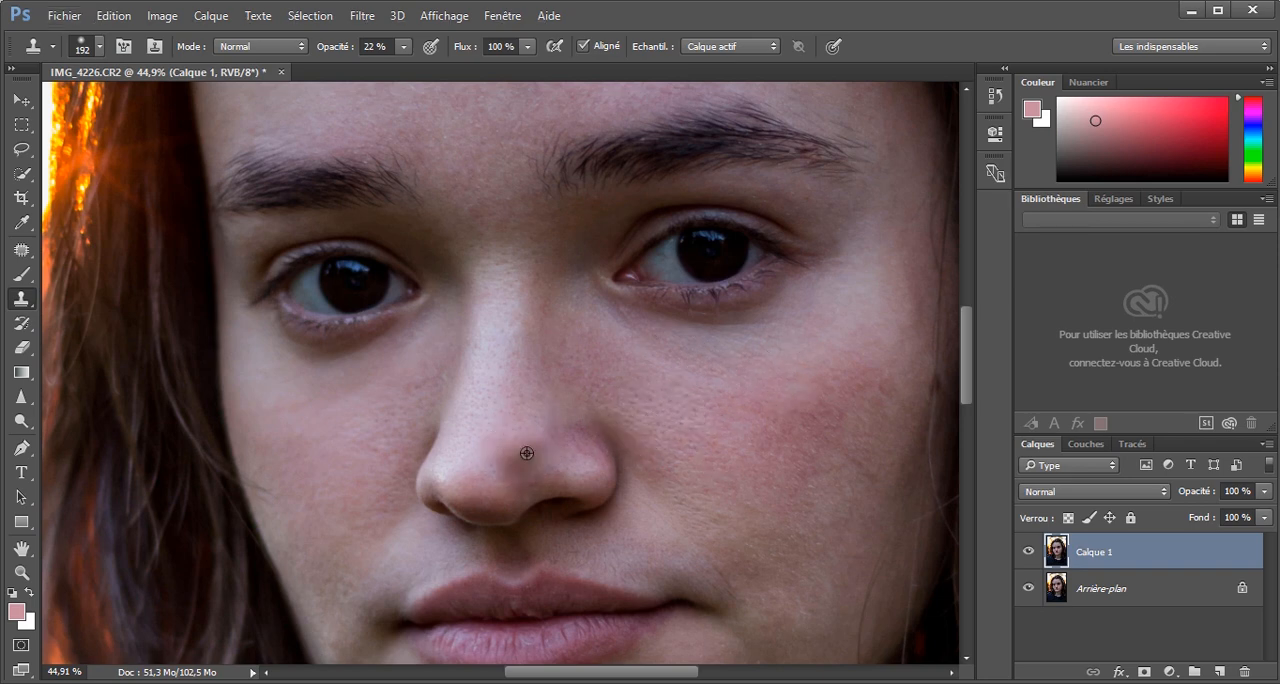
pyautogui.keyDown('alt'); pyautogui.click(662, 374); pyautogui.keyUp('alt')
pyautogui.moveTo(603, 394); pyautogui.dragTo(567, 418)
pyautogui.scroll(-3, 567, 418)
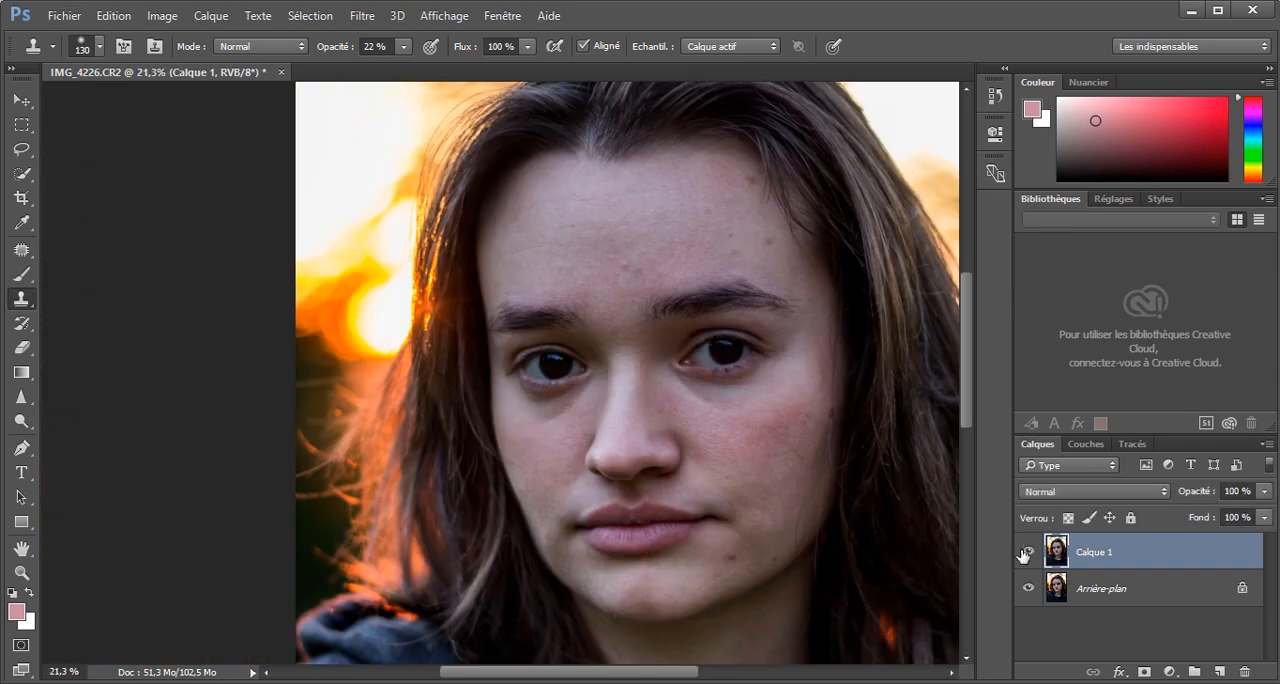
# Fit the portrait in the view and rename the retouched layer "boutons + cernes".
pyautogui.hotkey('ctrl', '0')
pyautogui.doubleClick(1098, 552)
pyautogui.write('boutons + cernes')
pyautogui.press('Return')
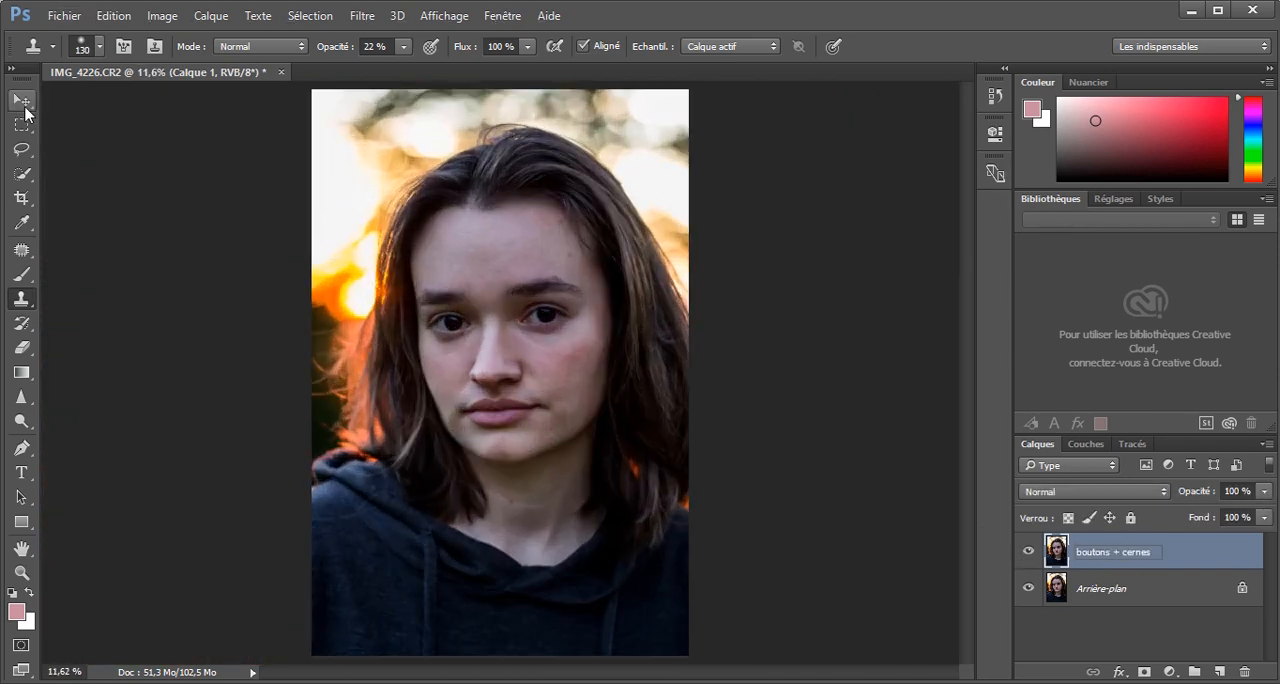
# Duplicate the boutons + cernes layer and even out the cheek and chin skin on the copy with the Clone Stamp.
pyautogui.scroll(4, 590, 360)
pyautogui.hotkey('ctrl', 'j')
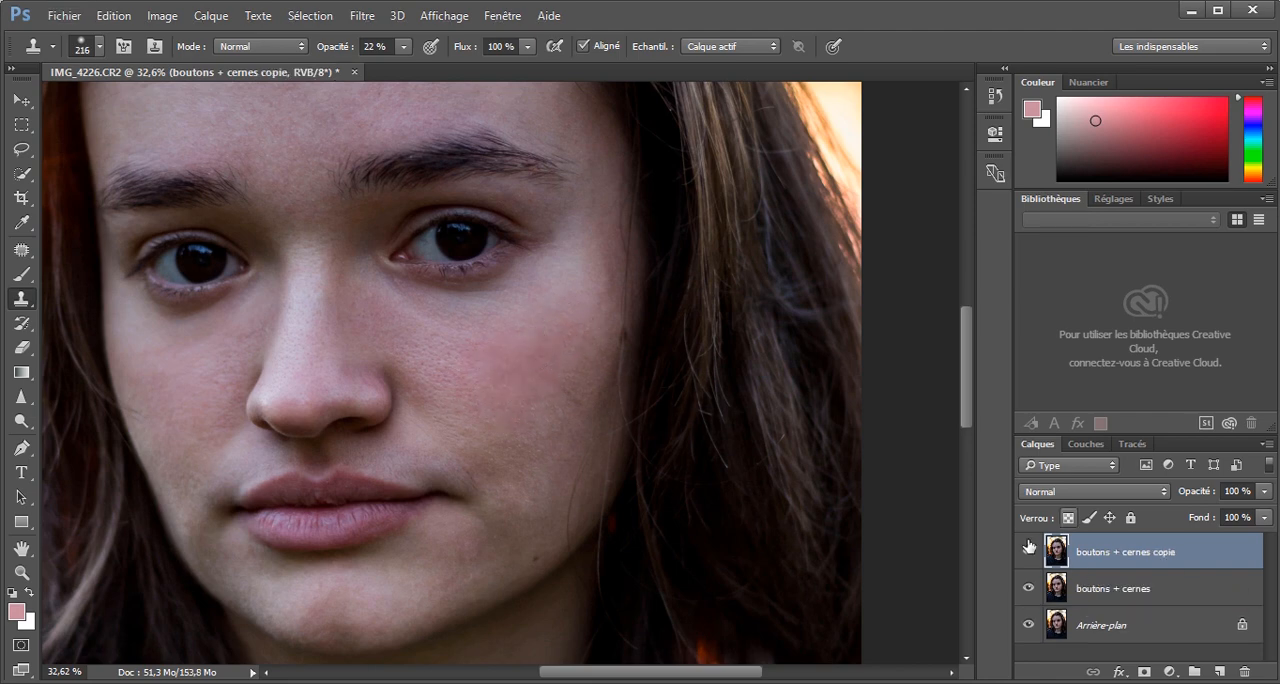
pyautogui.scroll(-6, 734, 457)
pyautogui.scroll(1, 381, 546)
pyautogui.scroll(3, 381, 546)
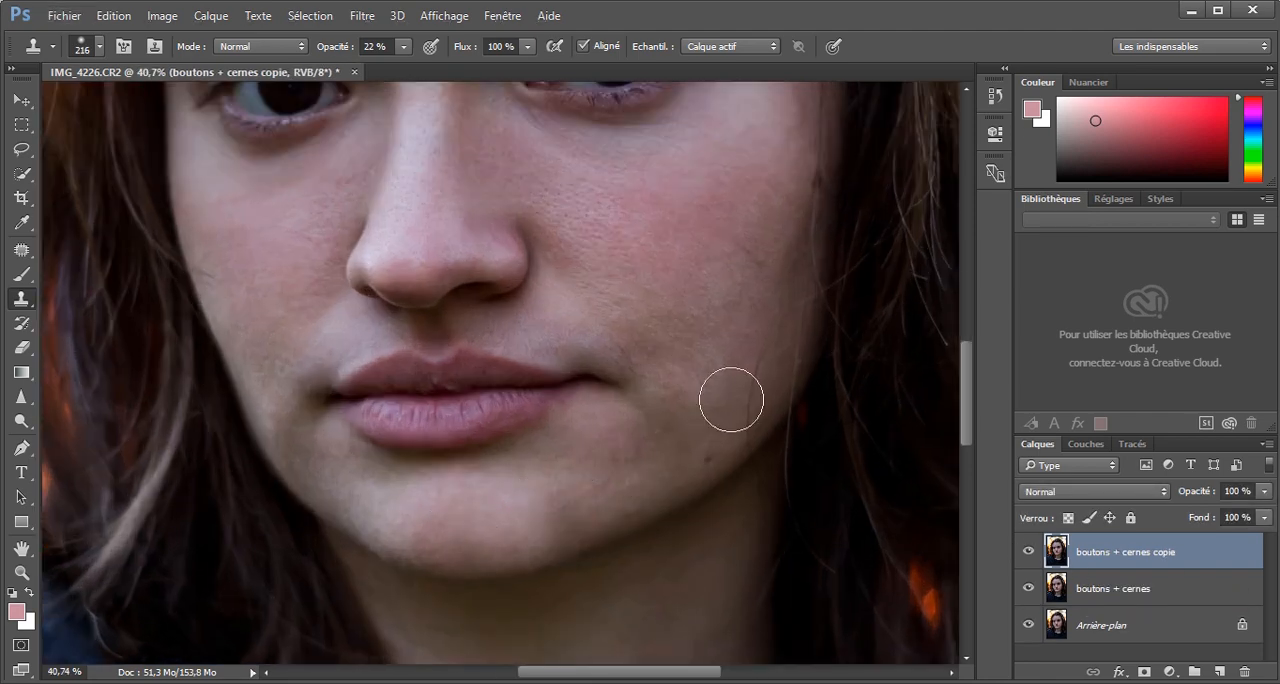
pyautogui.scroll(-3, 610, 491)
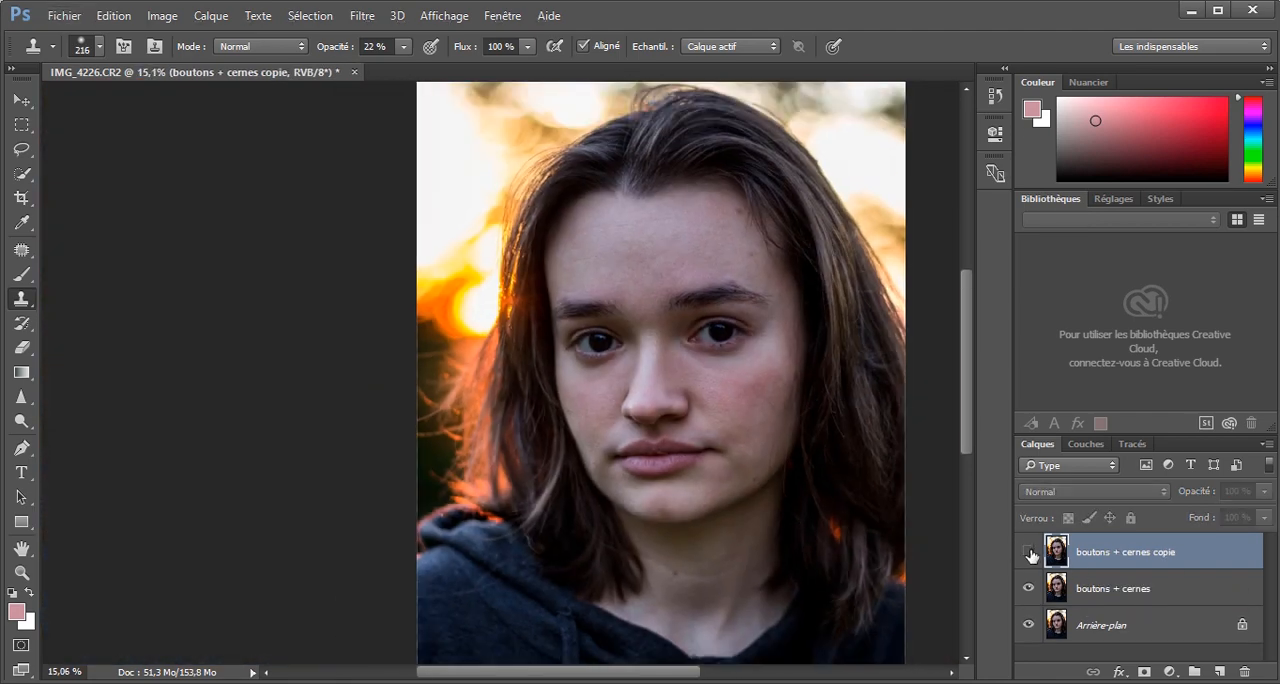
# Continue evening out the cheeks on the copied layer with a smaller Clone Stamp brush at 22% opacity.
pyautogui.scroll(3, 527, 383)
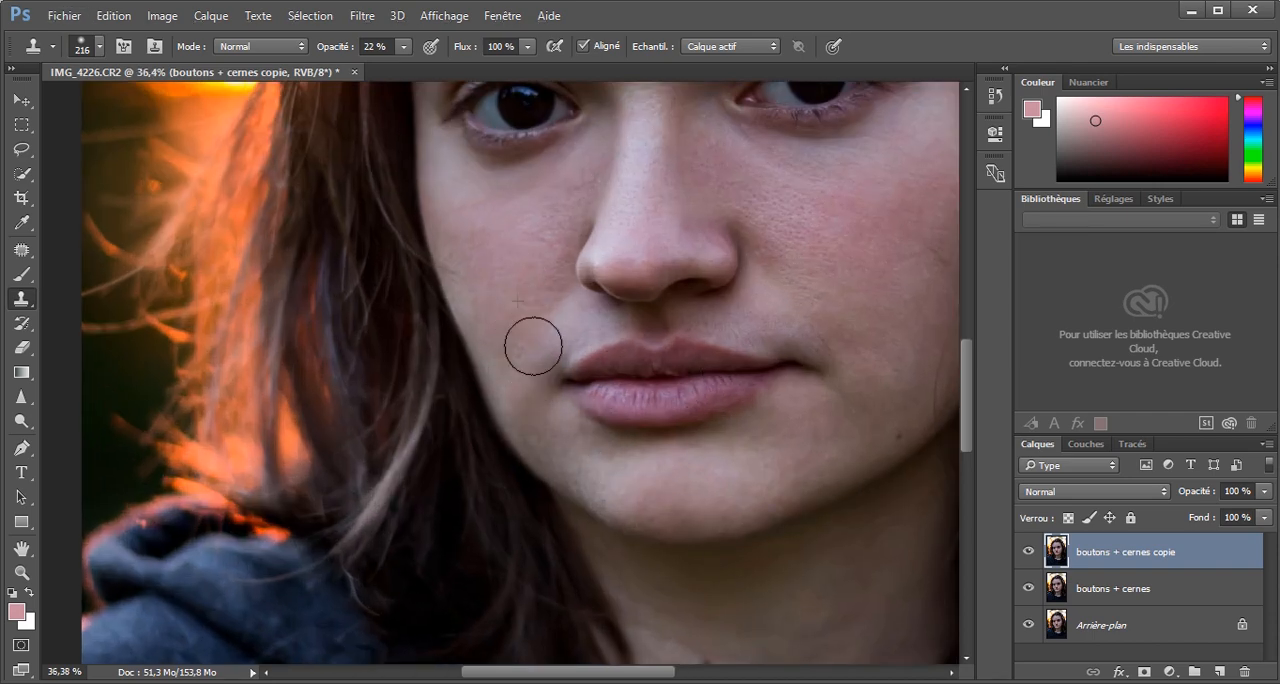
pyautogui.scroll(-3, 531, 340)
pyautogui.scroll(3, 531, 340)
pyautogui.press('[')
pyautogui.press('[')
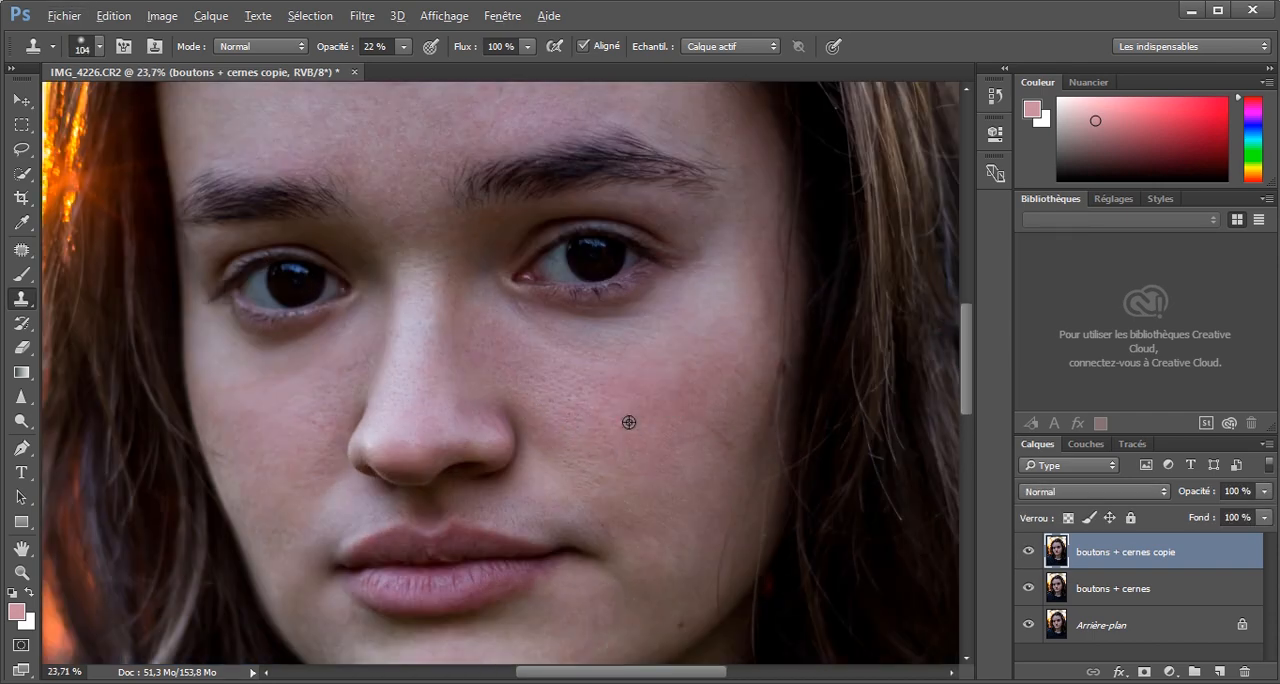
pyautogui.scroll(-3, 629, 424)
pyautogui.scroll(3, 545, 457)
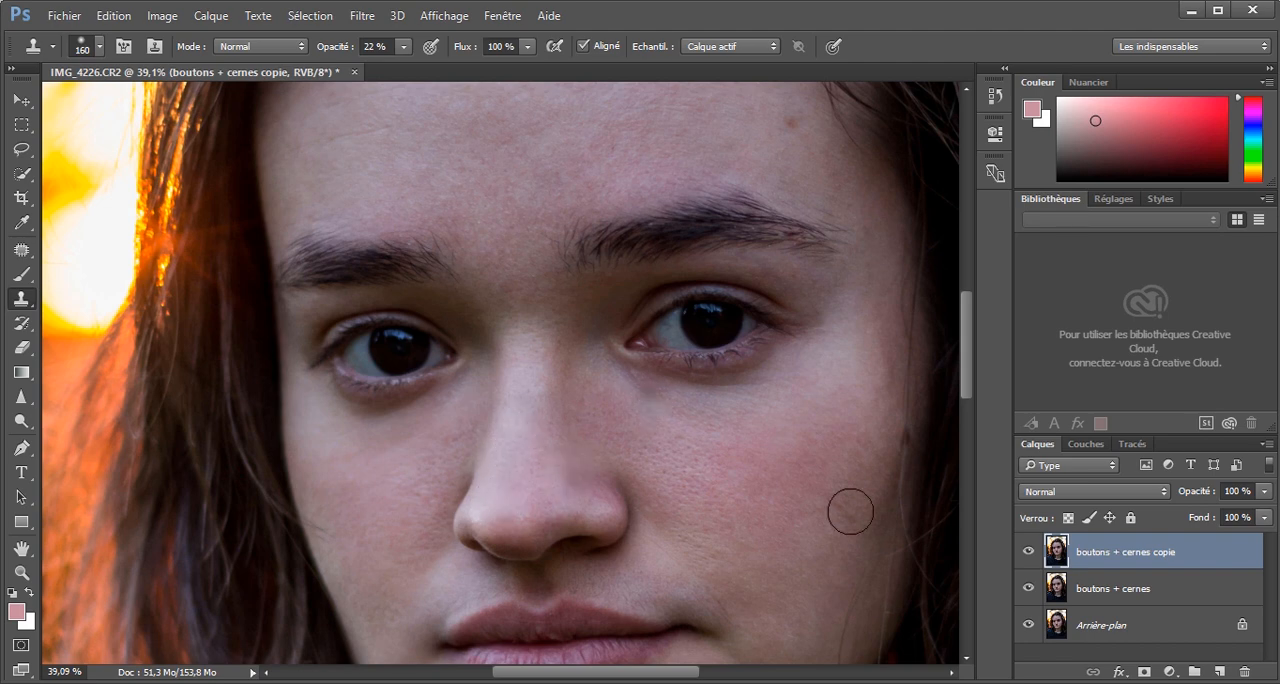
pyautogui.scroll(-3, 849, 509)
pyautogui.scroll(4, 509, 417)
# Add a mask to the copied layer and paint black at 24% opacity over the bridge of the nose.
pyautogui.click(1146, 674)
pyautogui.click(22, 274)
pyautogui.click(29, 592)
pyautogui.moveTo(348, 48); pyautogui.dragTo(336, 50)
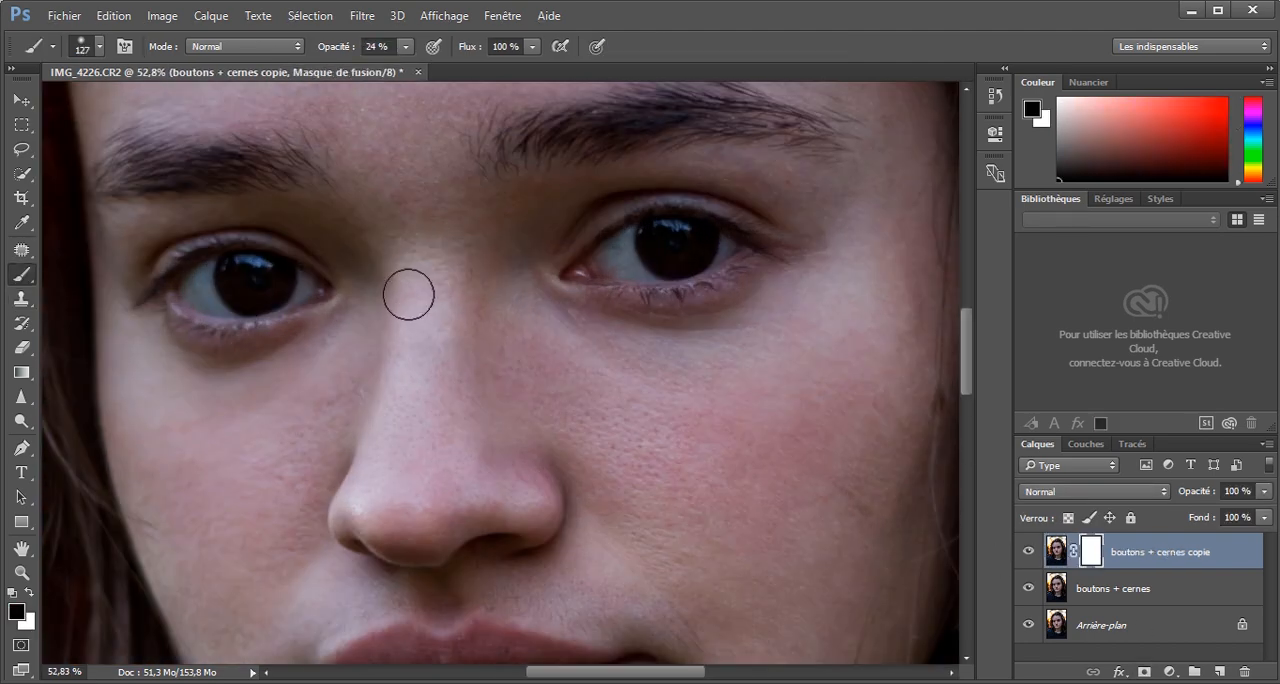
pyautogui.moveTo(409, 295); pyautogui.dragTo(427, 313)
pyautogui.scroll(-3, 851, 486)
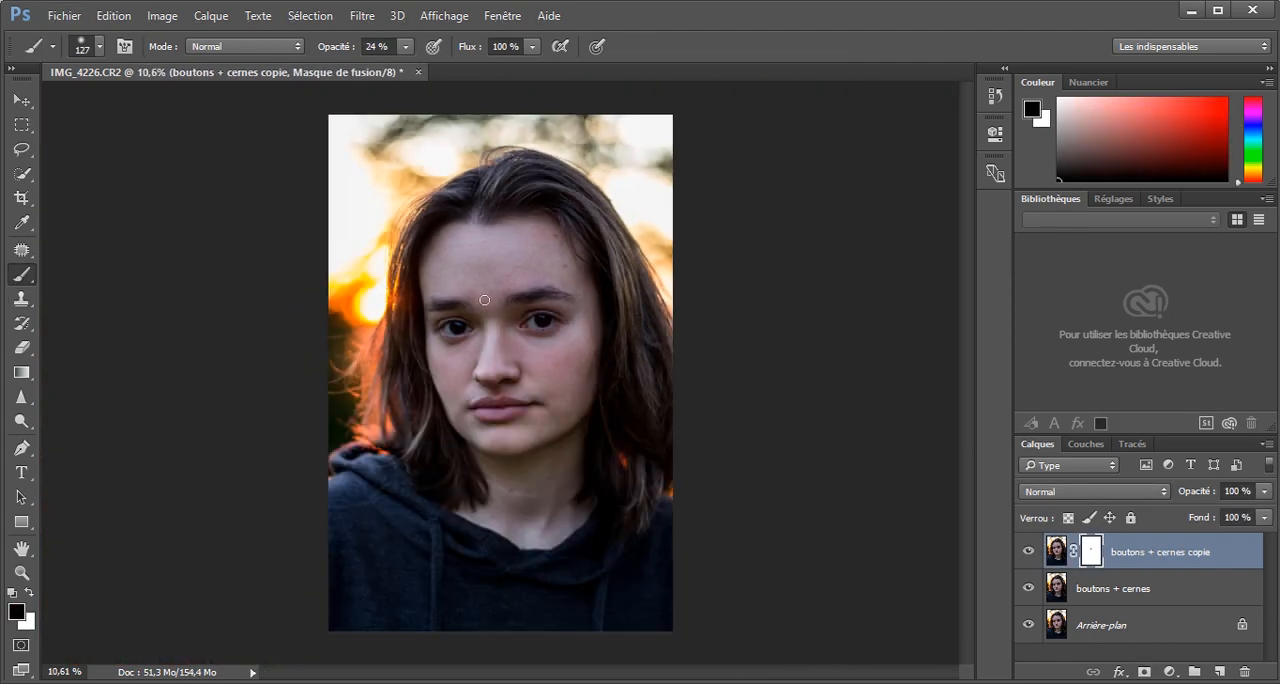
# Patch the fine lines on the left side of the forehead, working on the copied layer's image rather than its mask.
pyautogui.scroll(2, 523, 229)
pyautogui.scroll(2, 520, 283)
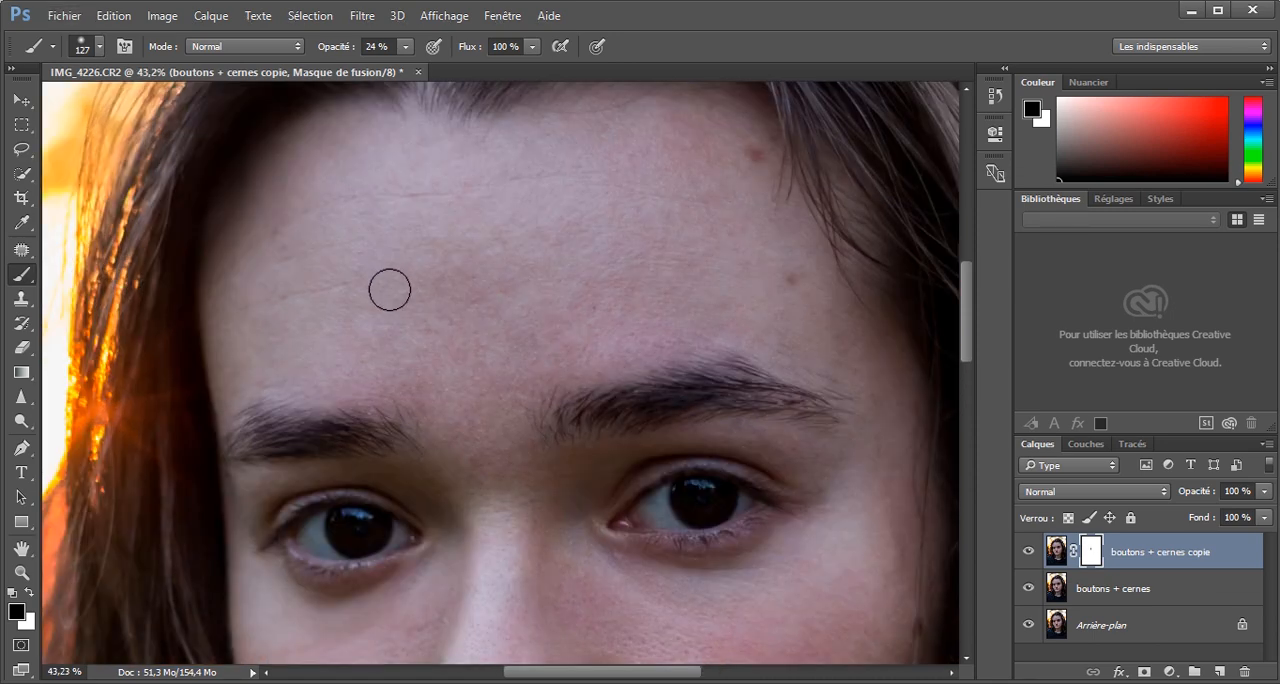
pyautogui.press('j')
pyautogui.click(1045, 549)
pyautogui.moveTo(358, 279)
pyautogui.mouseDown()
pyautogui.moveTo(329, 289)
pyautogui.moveTo(333, 328)
pyautogui.mouseUp()
pyautogui.hotkey('ctrl', 'd')
pyautogui.moveTo(252, 299)
pyautogui.mouseDown()
pyautogui.moveTo(234, 311)
pyautogui.moveTo(256, 303)
pyautogui.mouseUp()
pyautogui.moveTo(246, 309); pyautogui.dragTo(277, 329)
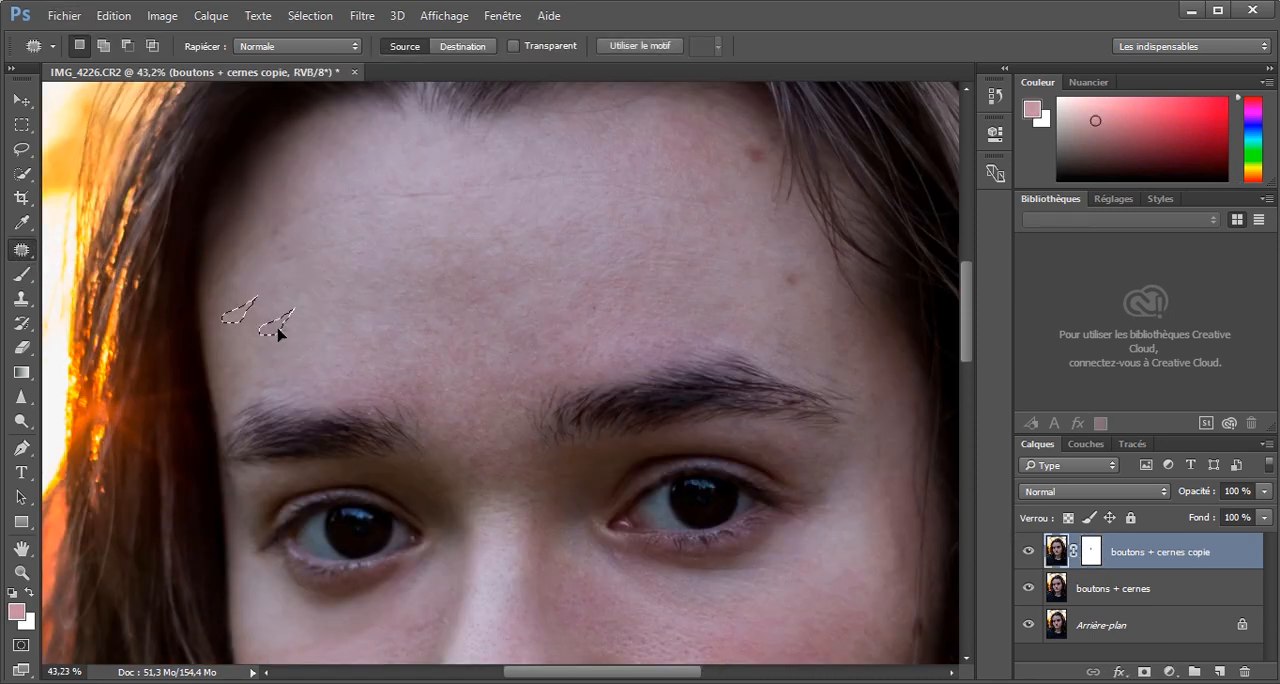
pyautogui.hotkey('ctrl', 'd')
# Patch the spots near the left hairline and the horizontal line across the upper forehead.
pyautogui.moveTo(284, 218)
pyautogui.mouseDown()
pyautogui.moveTo(268, 229)
pyautogui.moveTo(328, 201)
pyautogui.moveTo(285, 219)
pyautogui.mouseUp()
pyautogui.moveTo(311, 216)
pyautogui.mouseDown()
pyautogui.moveTo(274, 224)
pyautogui.moveTo(284, 259)
pyautogui.mouseUp()
pyautogui.hotkey('ctrl', 'd')
pyautogui.moveTo(300, 257); pyautogui.dragTo(278, 235)
pyautogui.hotkey('ctrl', 'd')
pyautogui.moveTo(337, 196); pyautogui.dragTo(612, 186)
pyautogui.hotkey('ctrl', 'd')
pyautogui.scroll(-6, 522, 203)
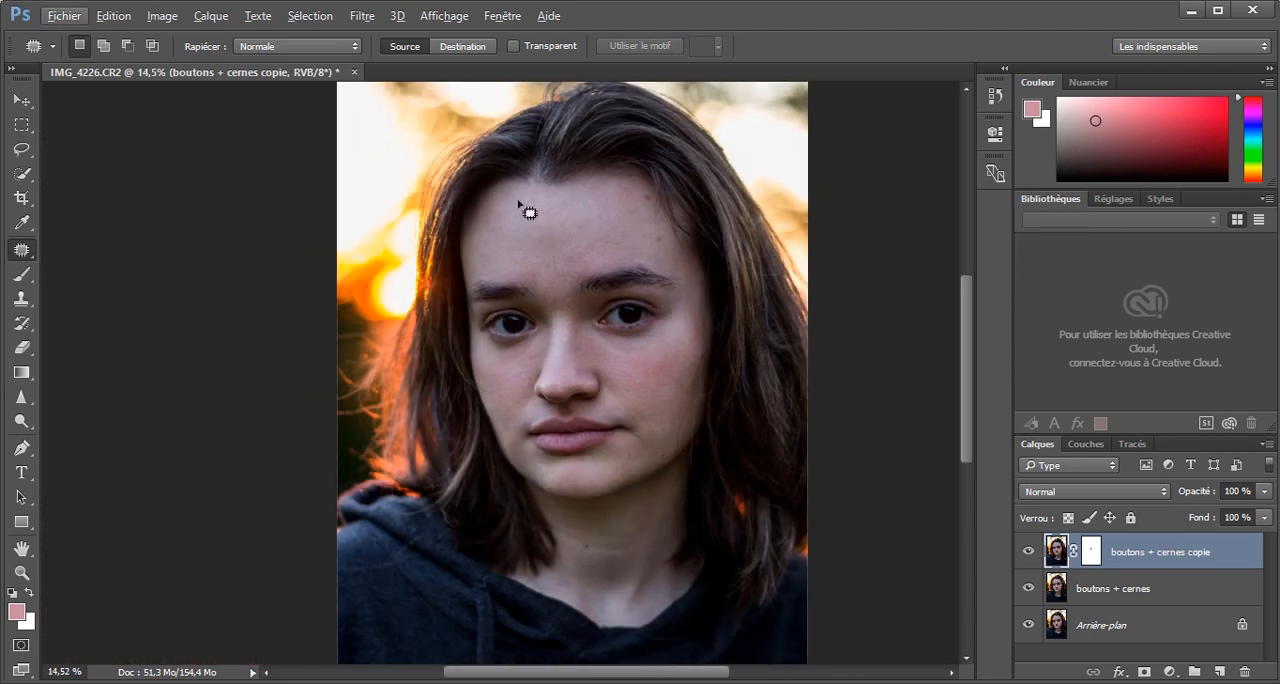
# Even out the forehead skin above the brows on the copied layer with the Clone Stamp at 22% opacity.
pyautogui.scroll(6, 522, 205)
pyautogui.click(22, 299)
pyautogui.keyDown('alt'); pyautogui.click(333, 274); pyautogui.keyUp('alt')
pyautogui.moveTo(475, 263); pyautogui.dragTo(440, 314)
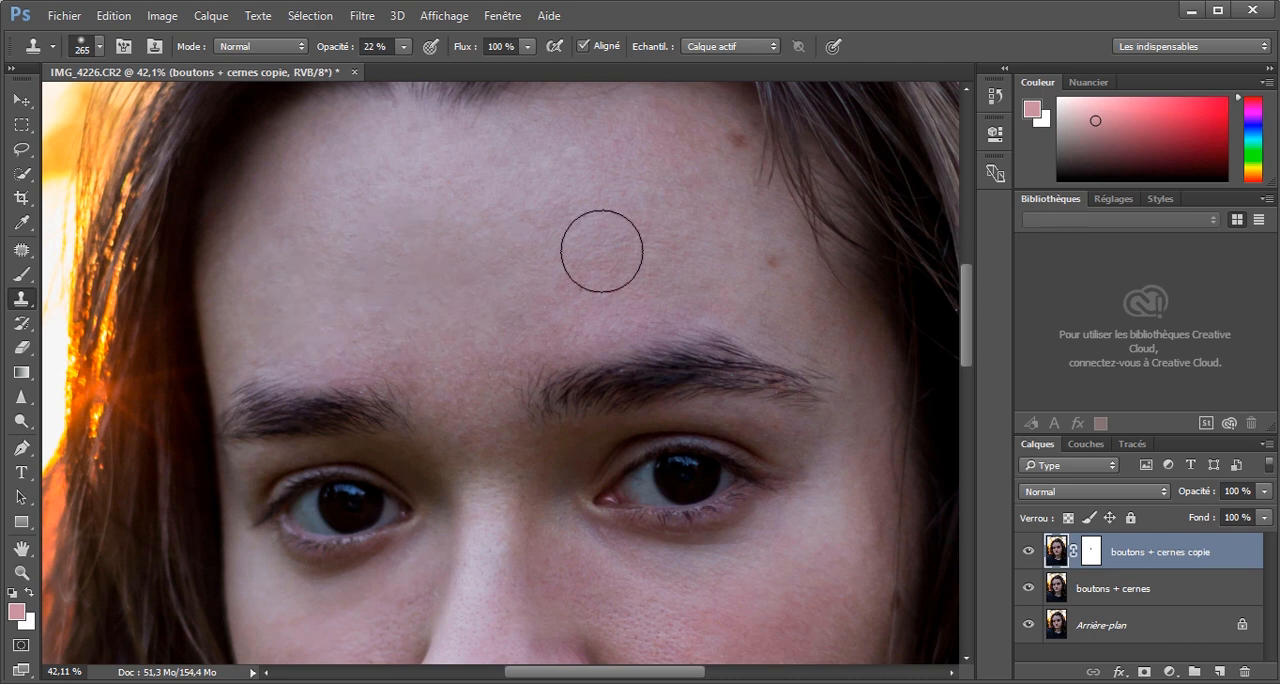
pyautogui.moveTo(601, 251); pyautogui.dragTo(471, 235)
pyautogui.keyDown('alt'); pyautogui.click(425, 259); pyautogui.keyUp('alt')
pyautogui.click(447, 340)
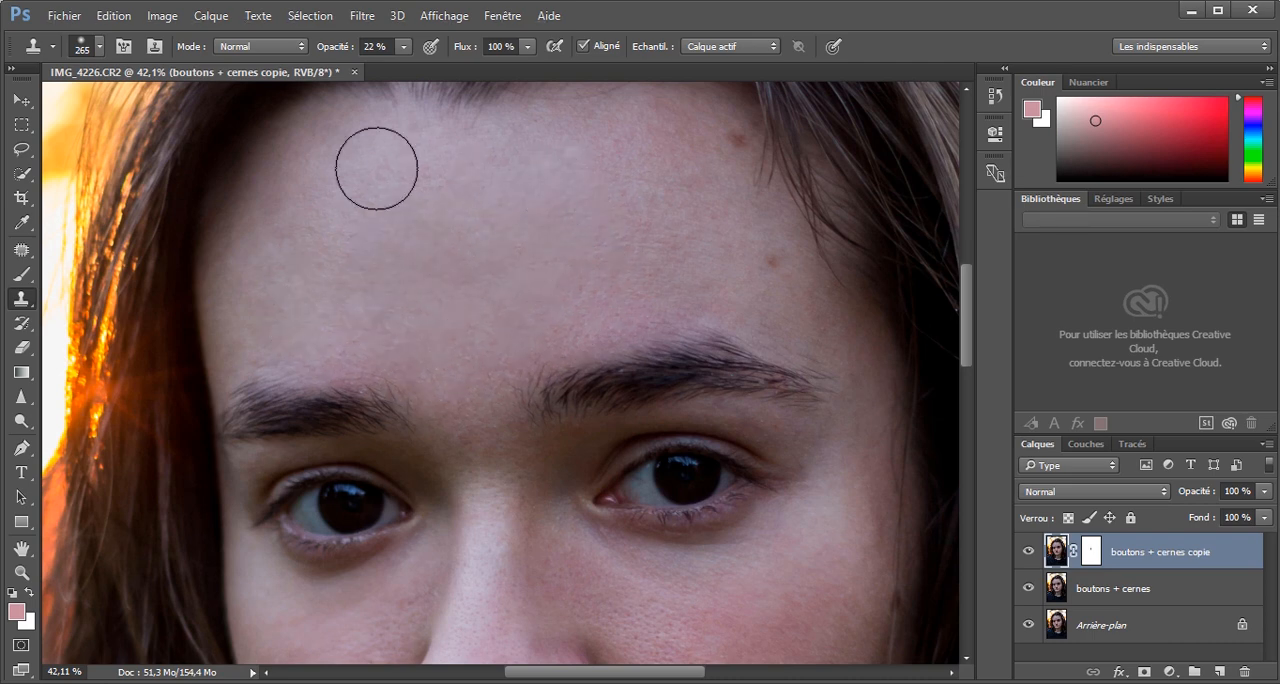
# Lower the "boutons + cernes copie" layer's opacity to 76% and compare the portrait with that layer hidden and shown.
pyautogui.scroll(-3, 491, 267)
pyautogui.scroll(-4, 492, 267)
pyautogui.click(1028, 552)
pyautogui.click(1028, 552)
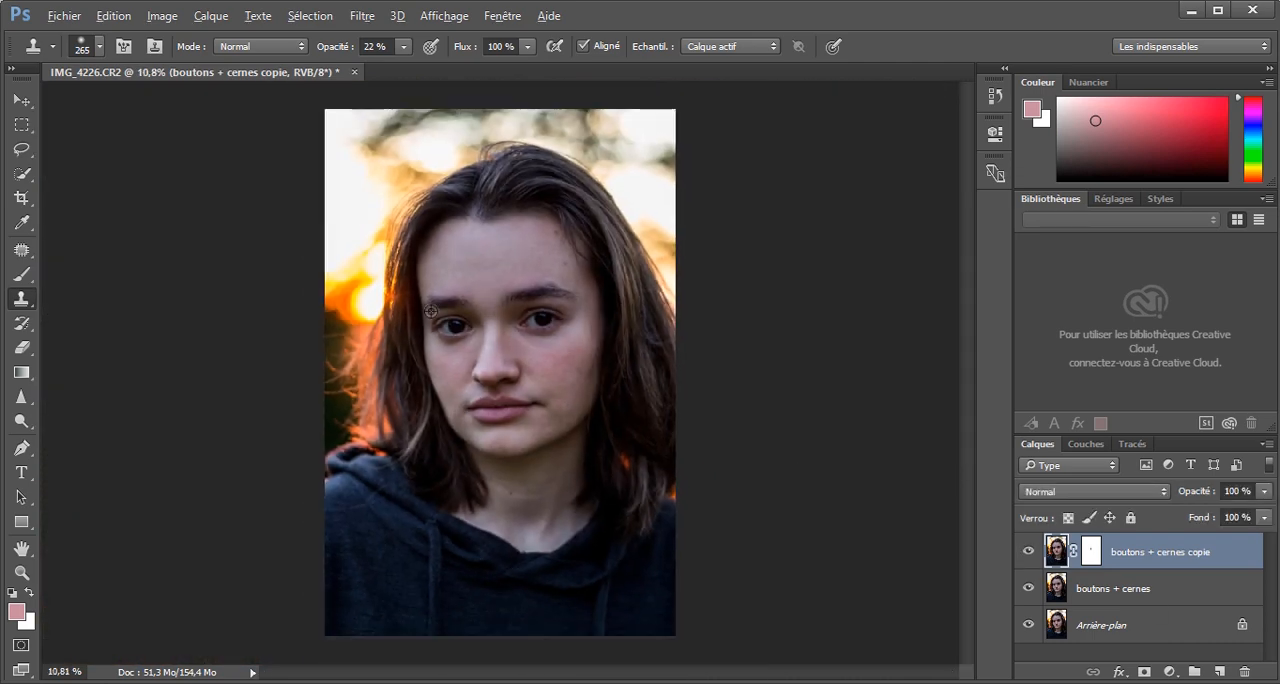
pyautogui.scroll(5, 432, 310)
pyautogui.moveTo(1206, 493); pyautogui.dragTo(1197, 492)
pyautogui.click(1032, 552)
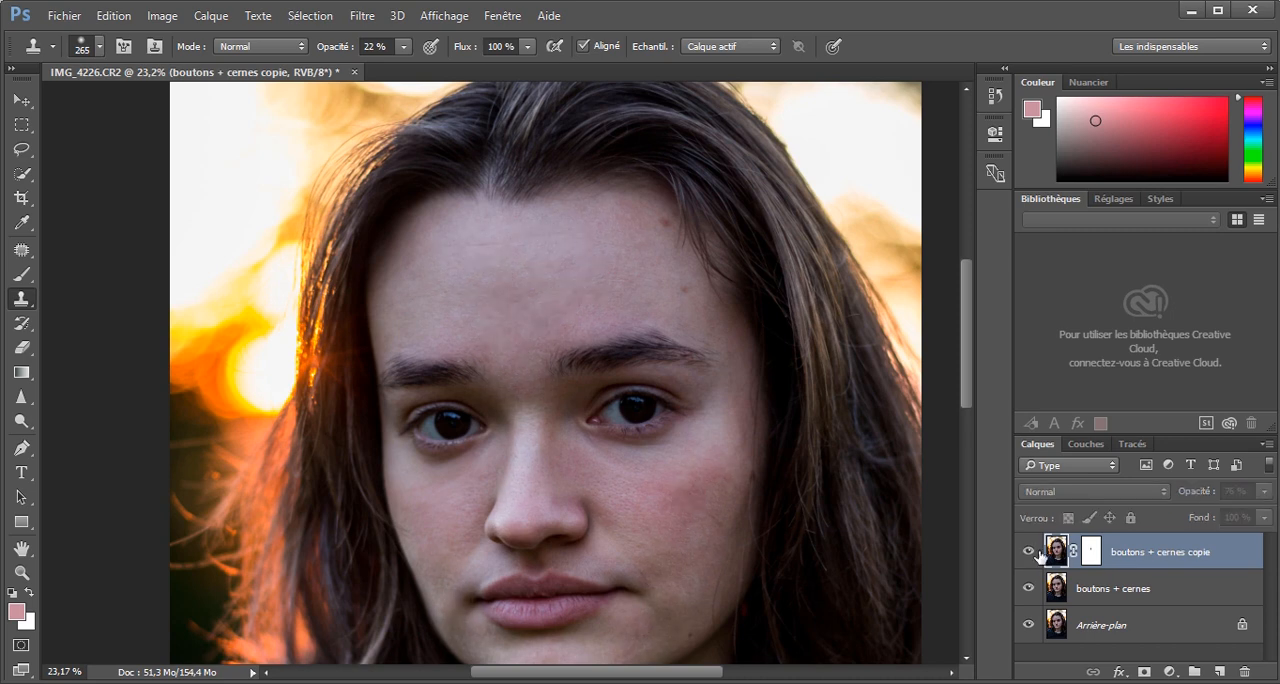
pyautogui.scroll(-4, 651, 429)
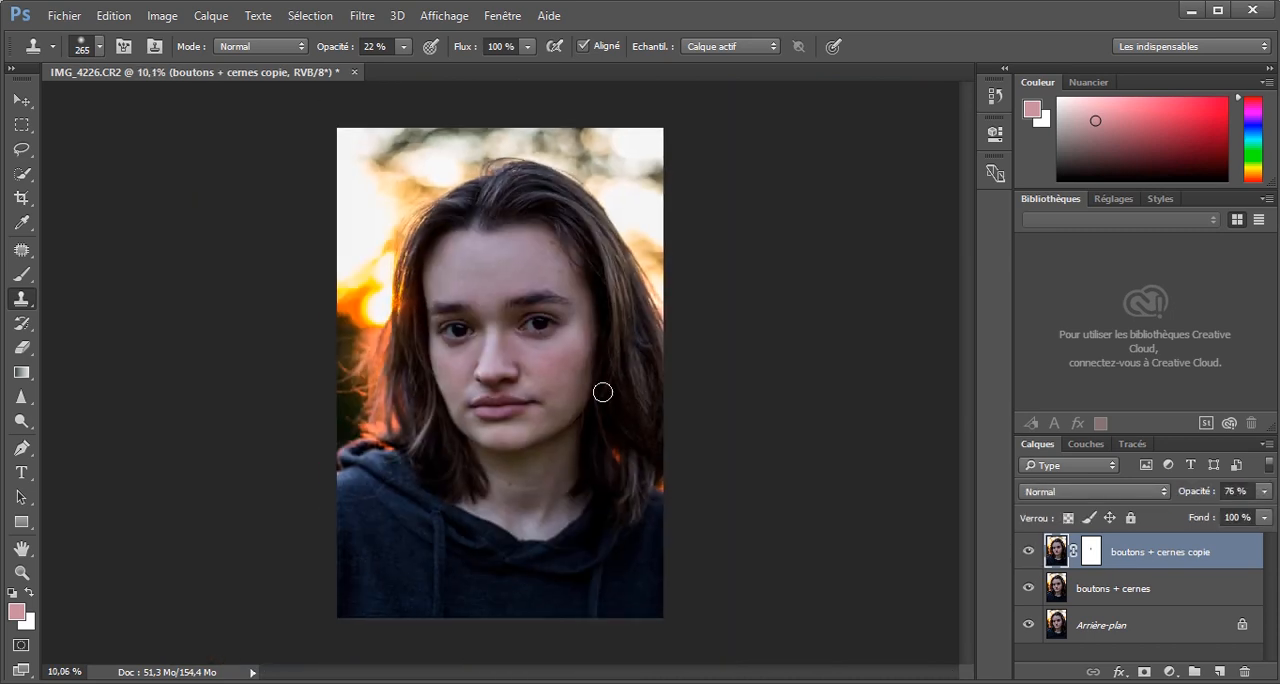
pyautogui.press('alt')
pyautogui.click(1028, 550)
pyautogui.click(1028, 550)
# Group the "boutons + cernes" and "boutons + cernes copie" layers above the background and expand the group.
pyautogui.keyDown('shift'); pyautogui.click(1140, 590); pyautogui.keyUp('shift')
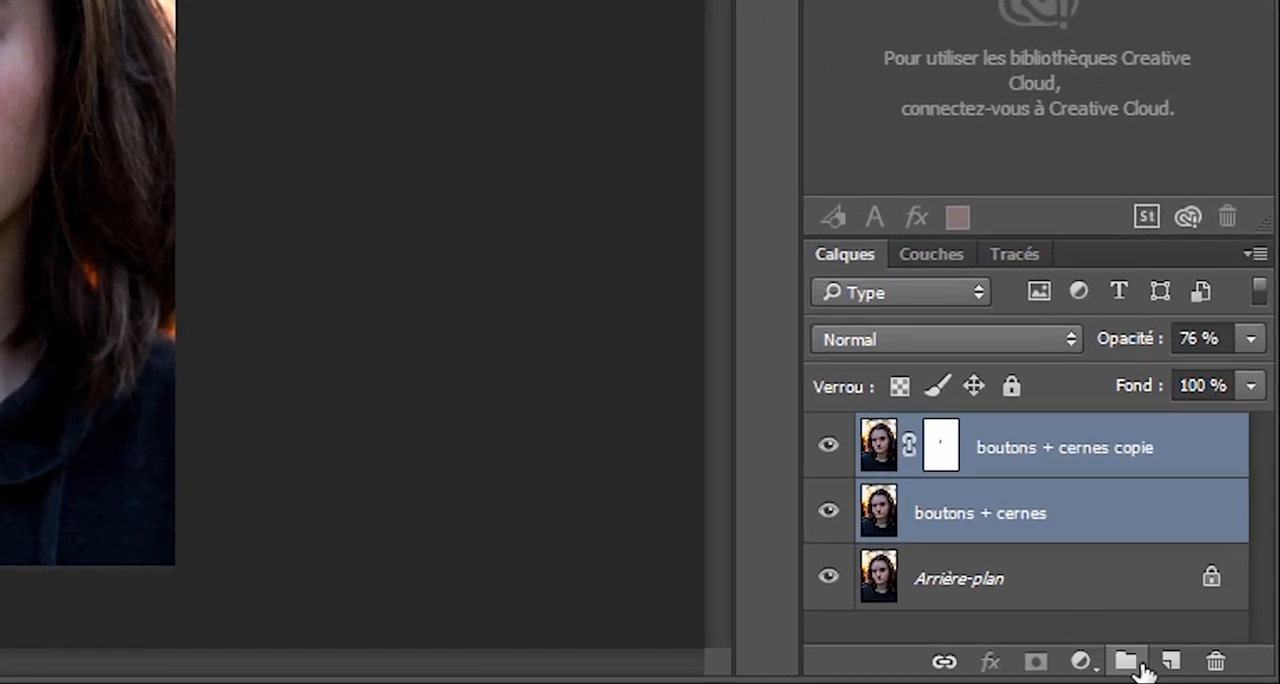
pyautogui.click(1127, 662)
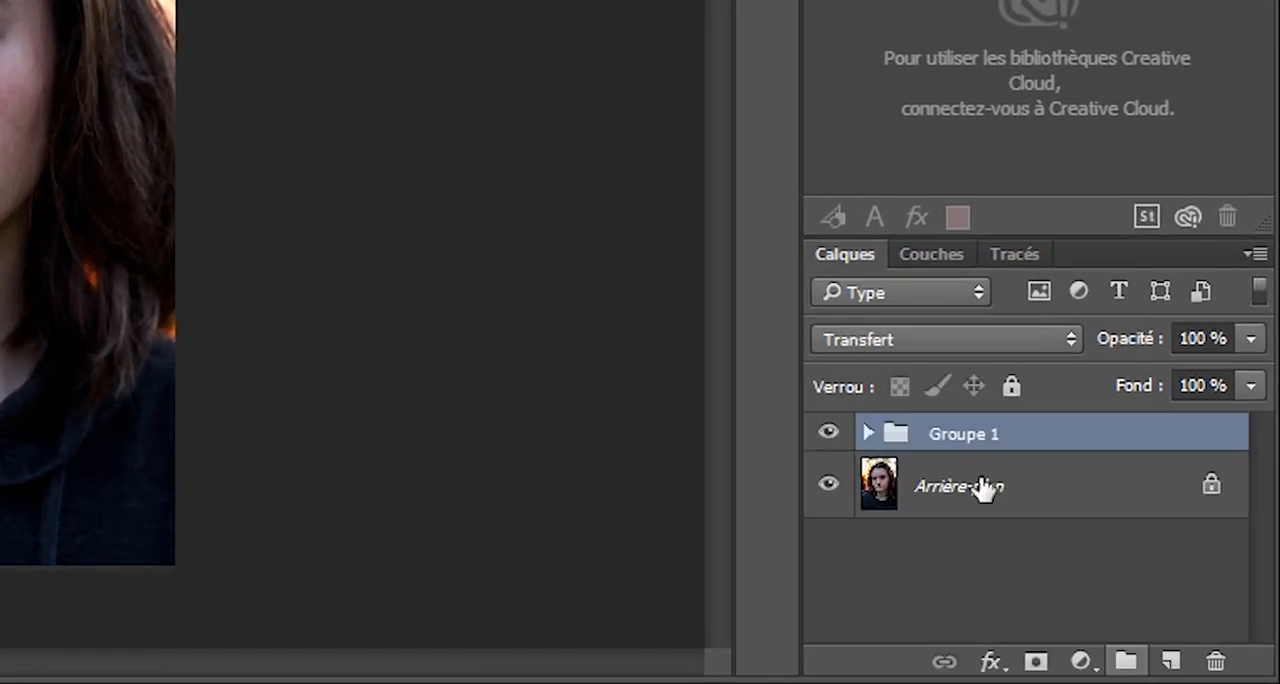
pyautogui.click(866, 434)
# Compare the original portrait with the retouched one by hiding and showing the whole layer group.
pyautogui.click(830, 434)
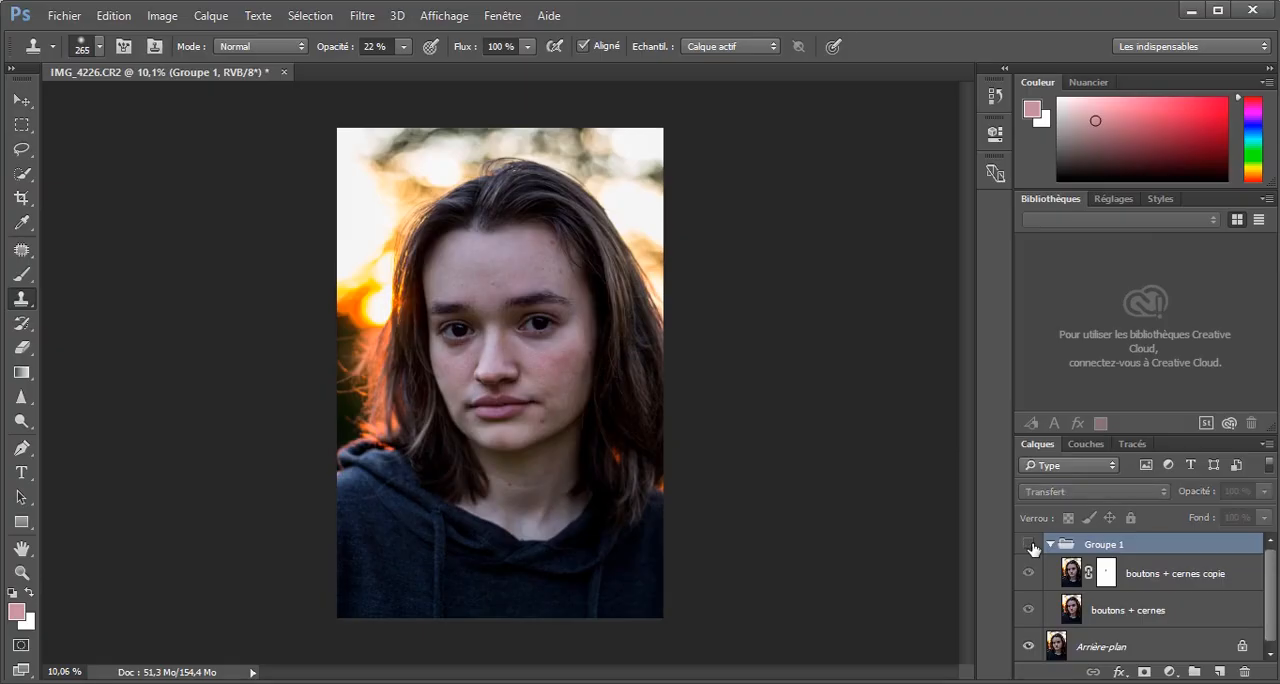
pyautogui.click(1030, 544)
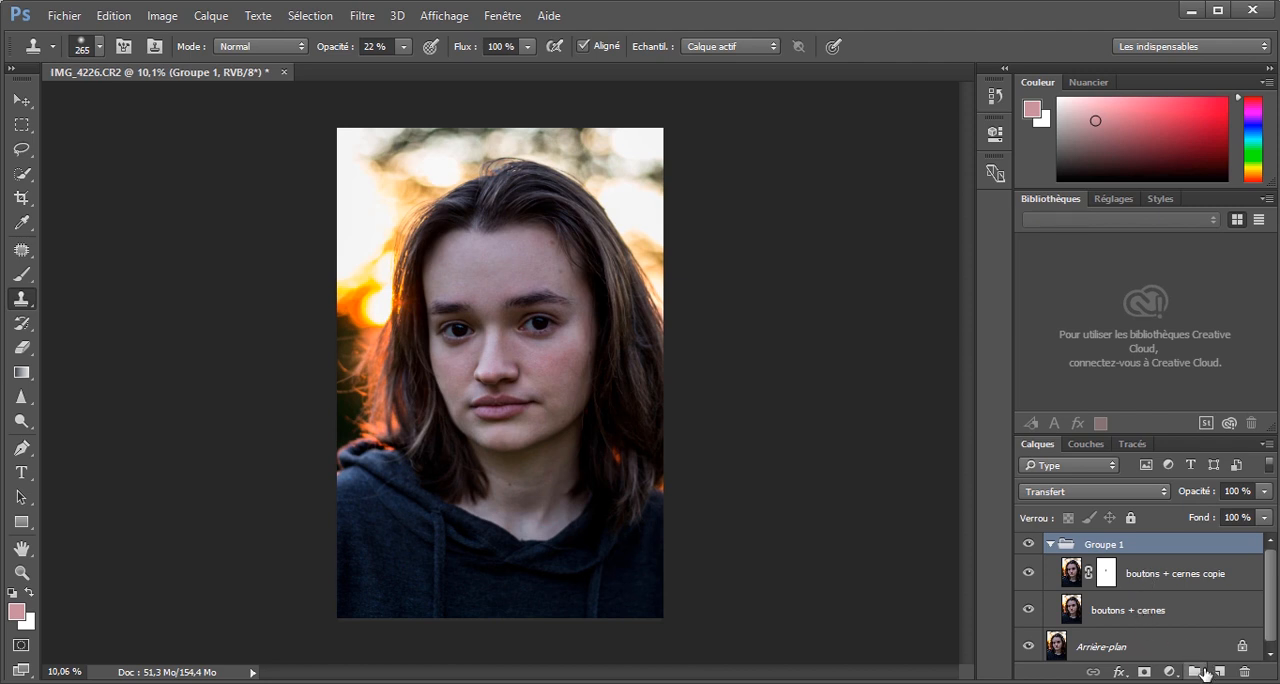
pyautogui.click(1030, 545)
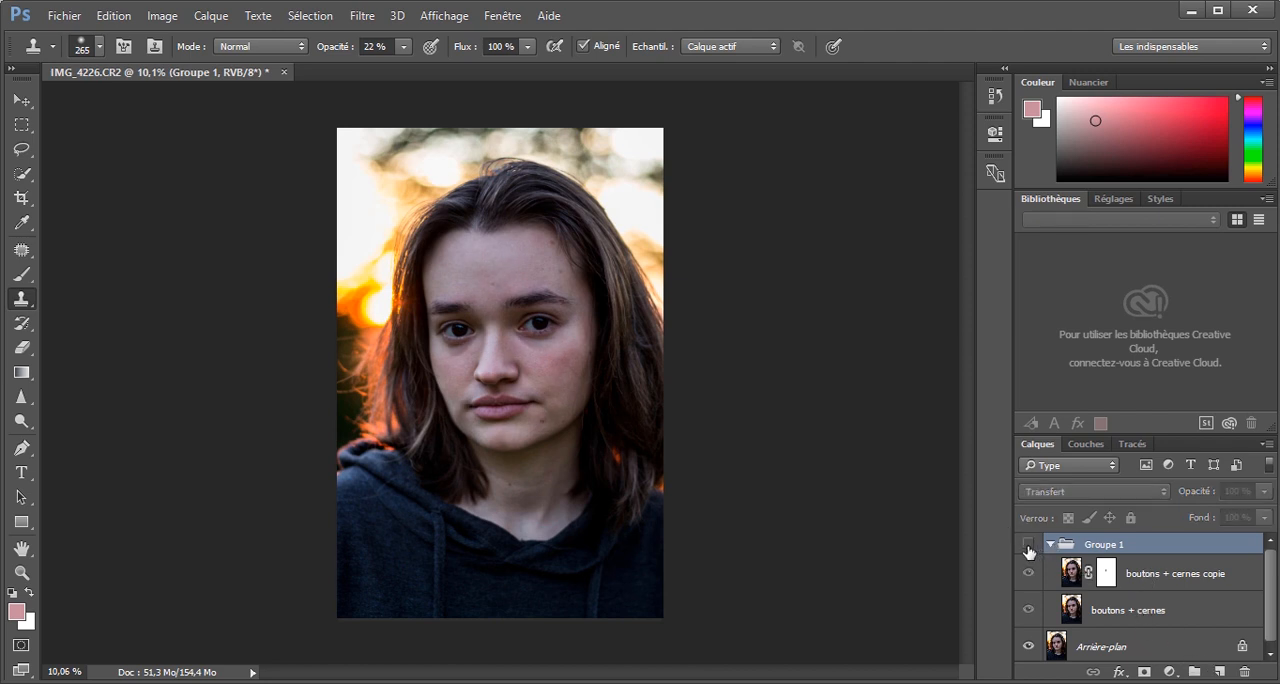
pyautogui.click(1029, 545)
pyautogui.click(1029, 545)
# Sharpen both eyes and eyebrows on the "boutons + cernes copie" layer with the Sharpen tool at 100% intensity, enlarging the brush to 178.
pyautogui.click(1197, 585)
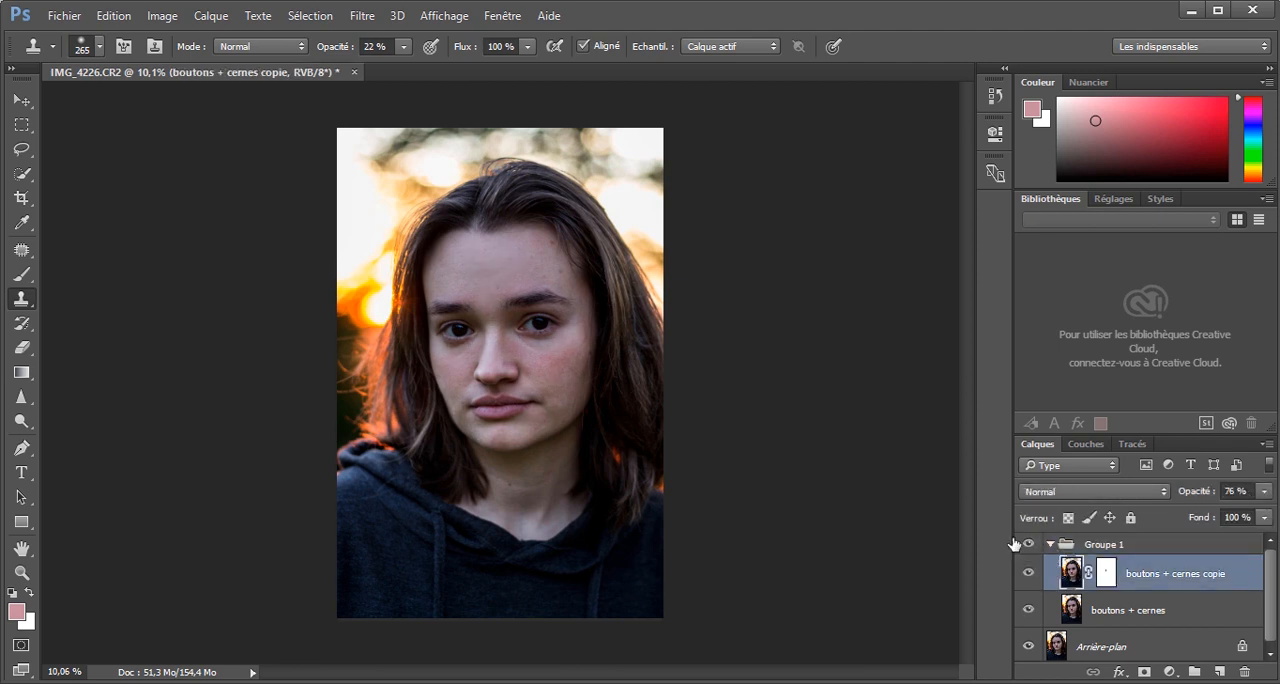
pyautogui.scroll(8, 471, 343)
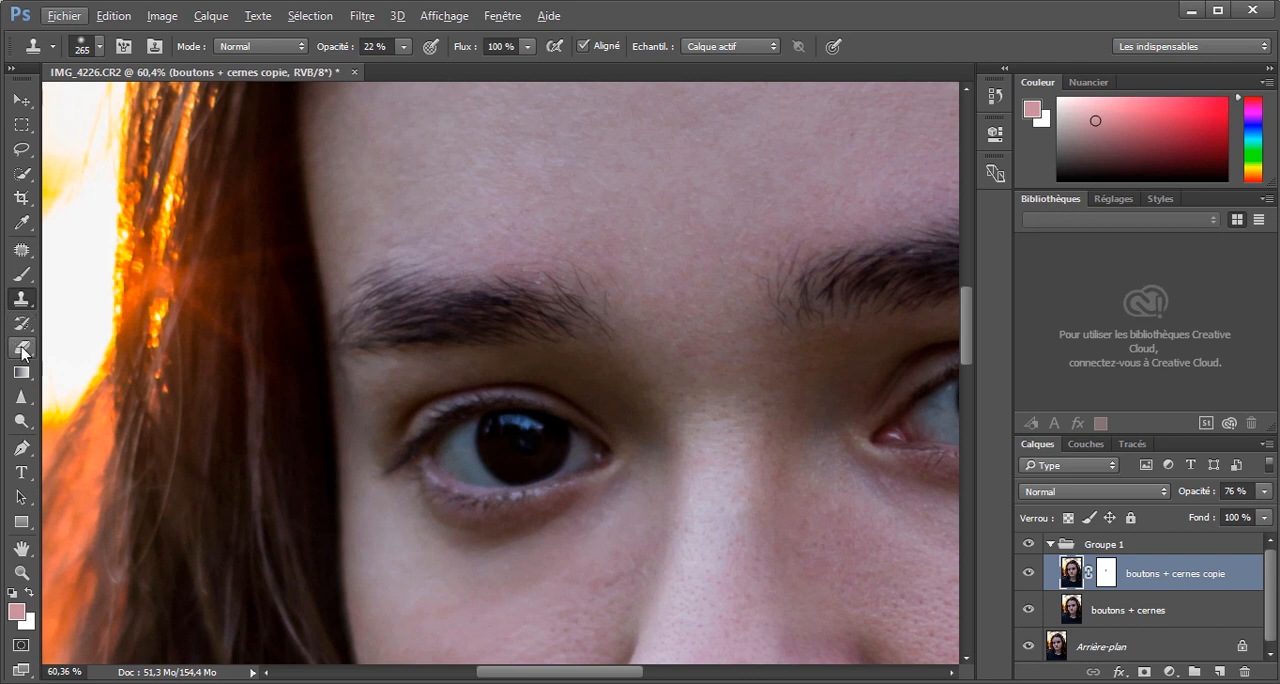
pyautogui.click(21, 397)
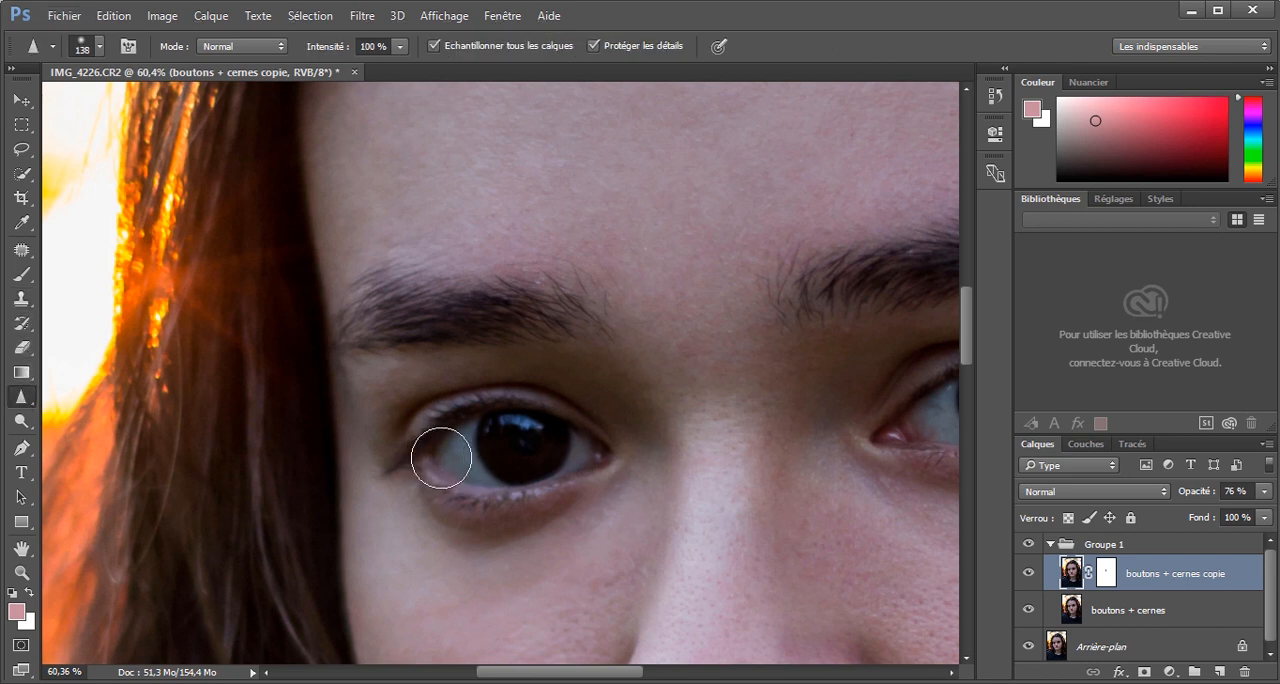
pyautogui.moveTo(441, 458); pyautogui.dragTo(447, 460)
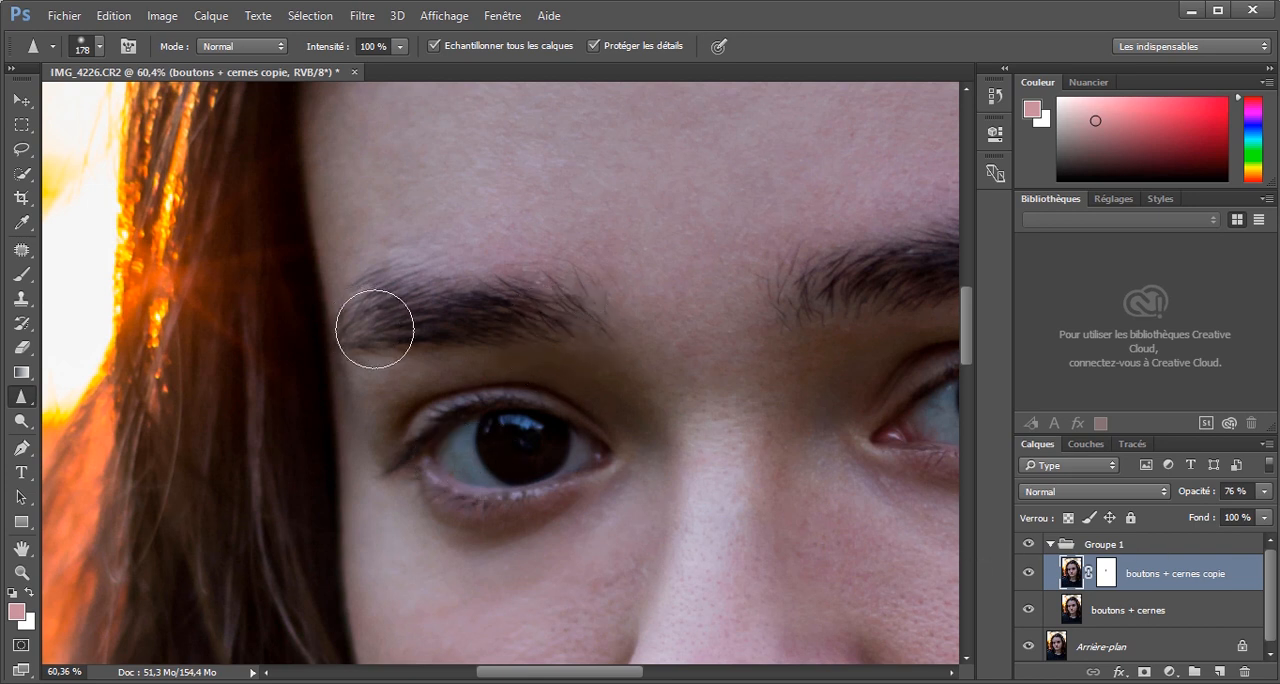
pyautogui.moveTo(632, 677); pyautogui.dragTo(692, 675)
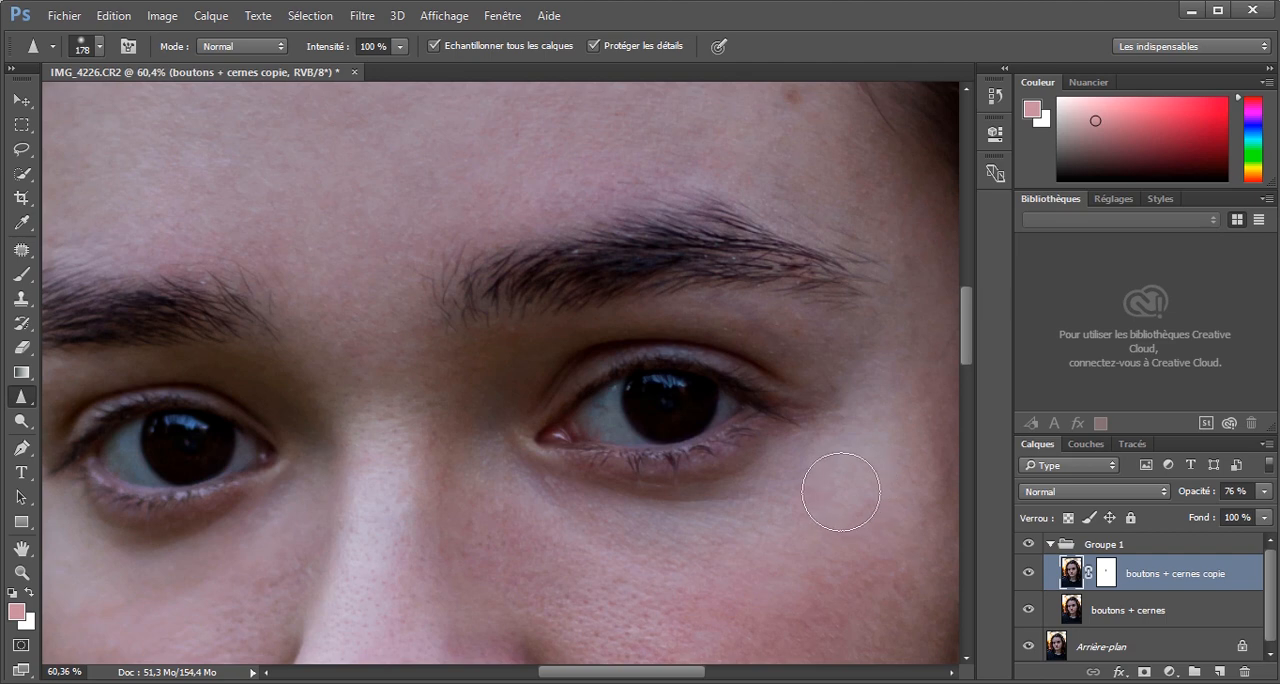
pyautogui.moveTo(840, 493); pyautogui.dragTo(820, 480)
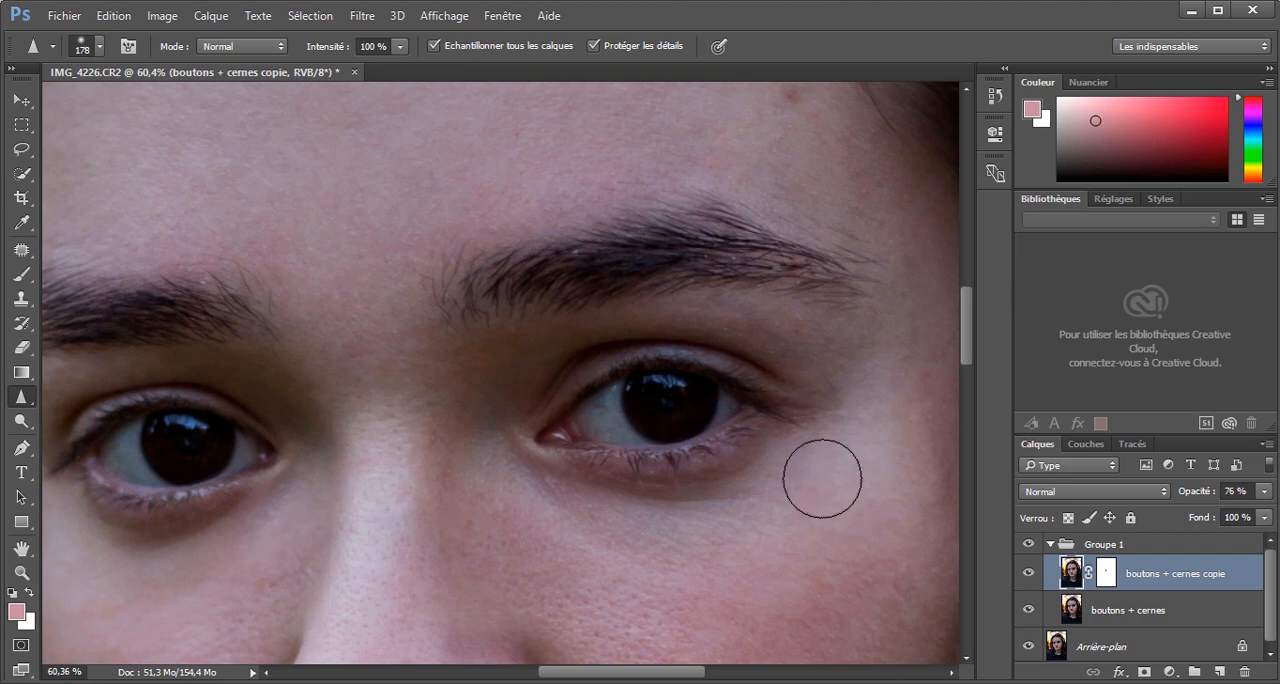
# Check the sharpening on the full portrait by hiding and showing the "boutons + cernes copie" layer.
pyautogui.scroll(-5, 822, 478)
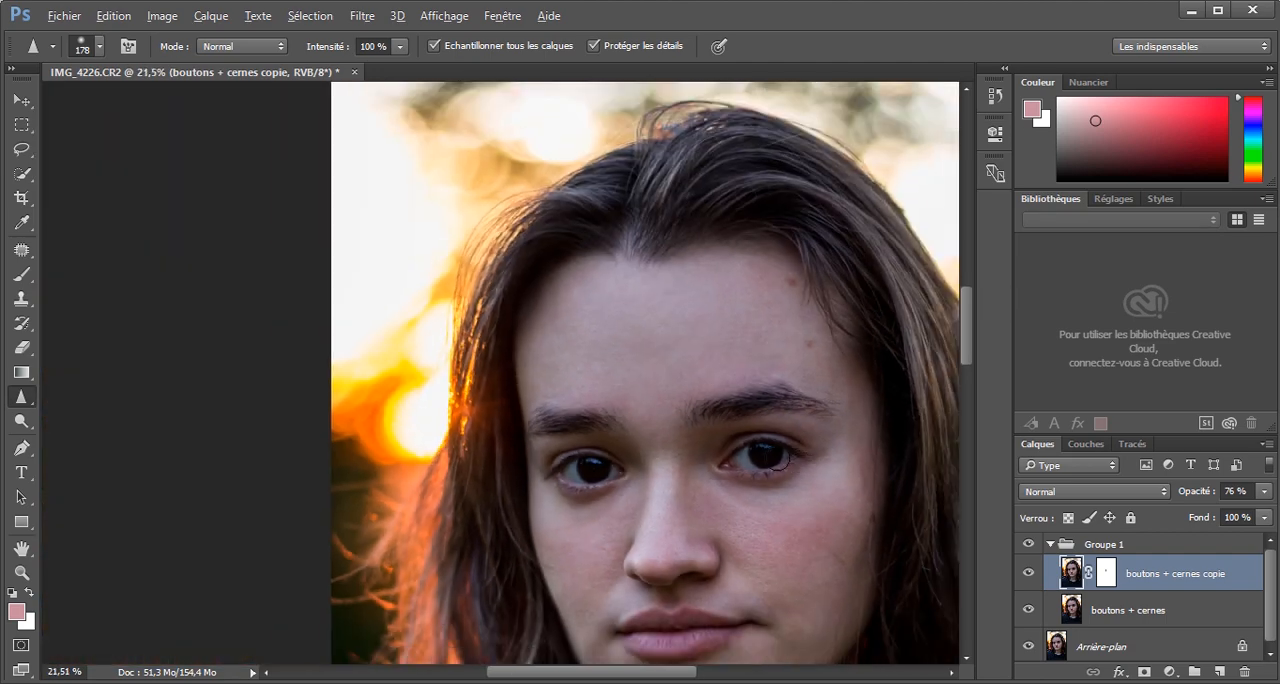
pyautogui.scroll(-3, 766, 455)
pyautogui.scroll(1, 603, 423)
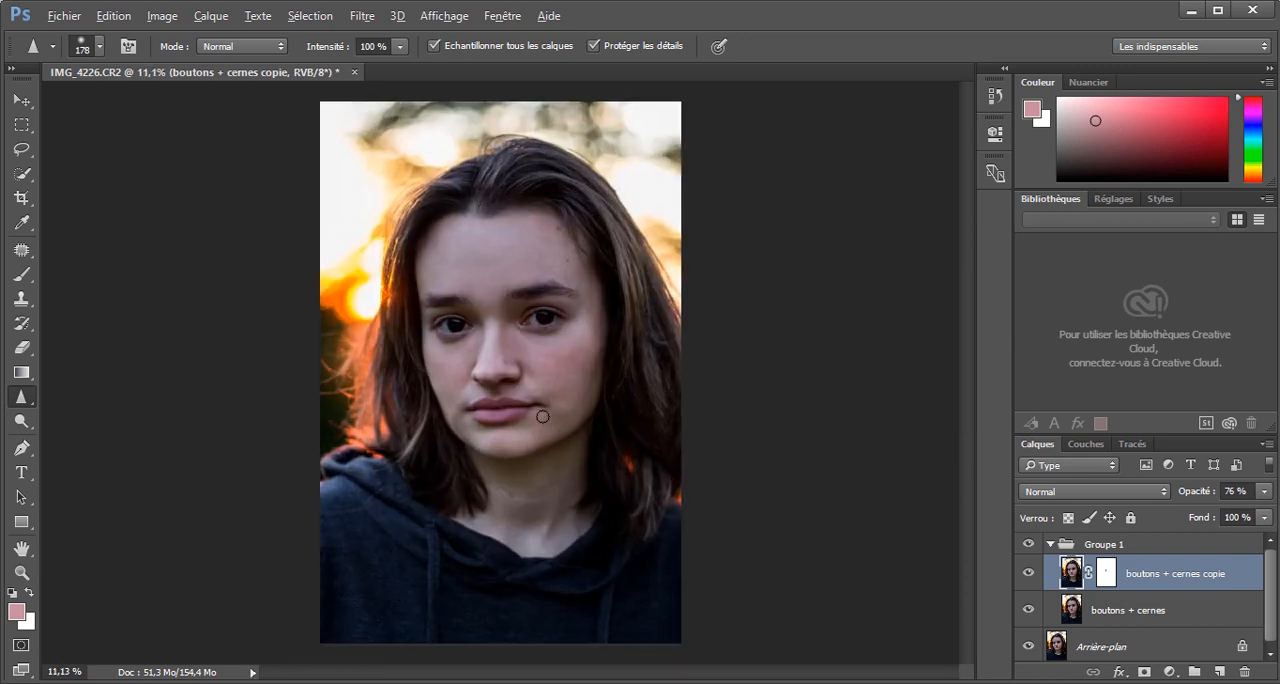
pyautogui.click(1027, 575)
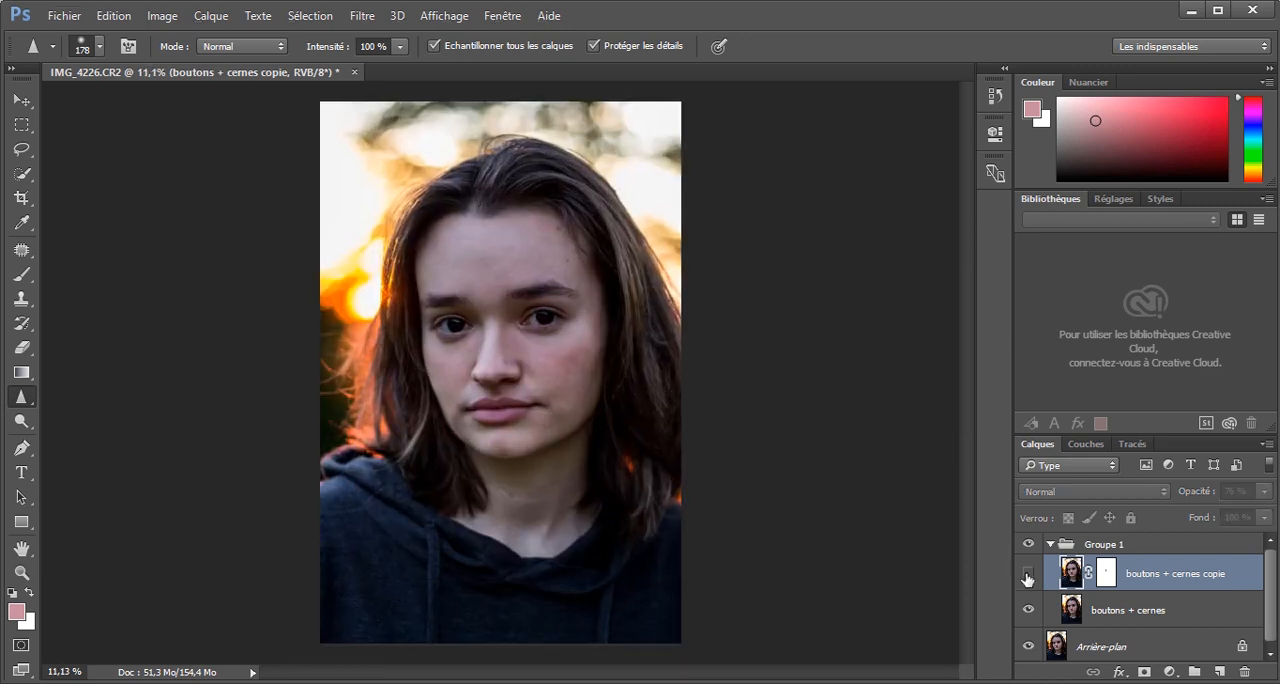
pyautogui.click(1027, 575)
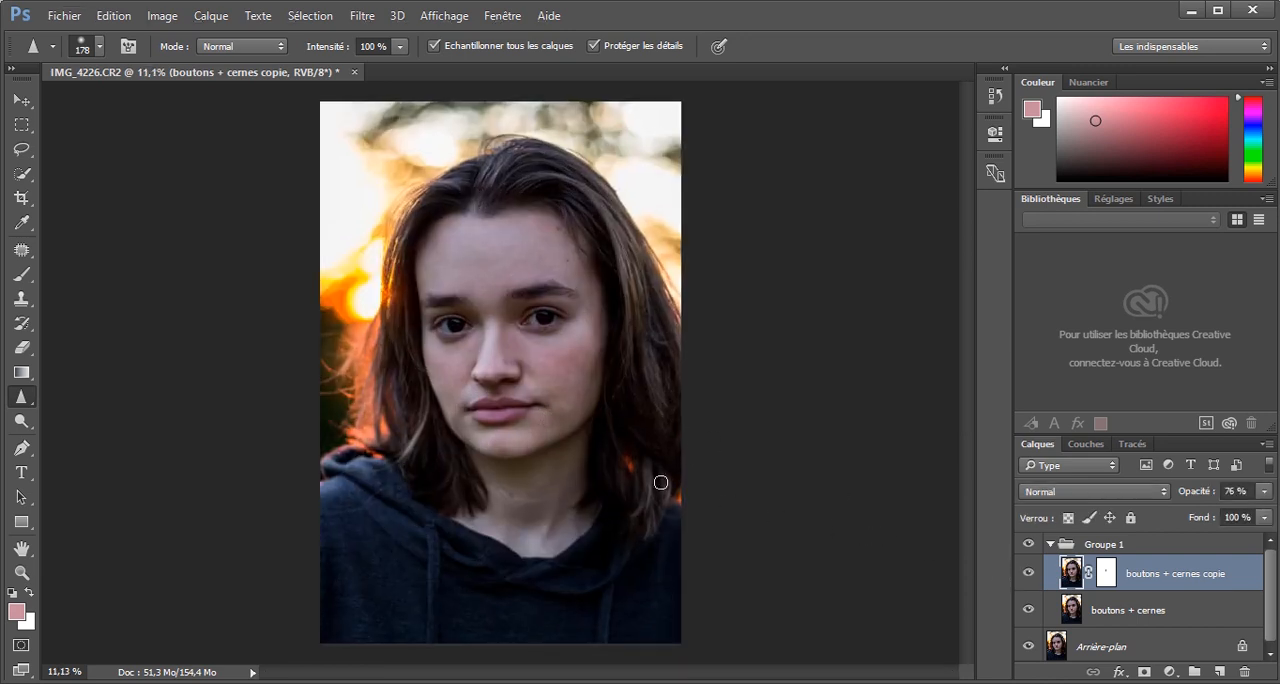
# Patch the small light specks in the eyebrow on the right side of the face.
pyautogui.scroll(2, 526, 402)
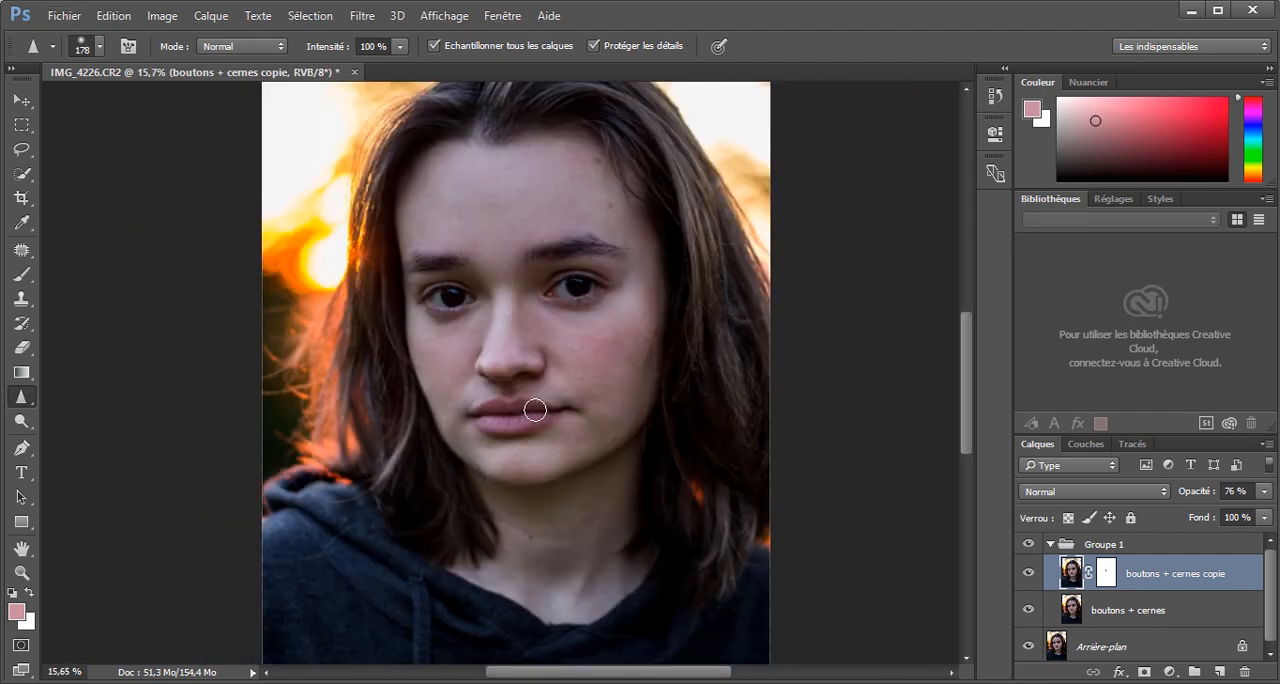
pyautogui.scroll(-1, 536, 372)
pyautogui.scroll(3, 586, 297)
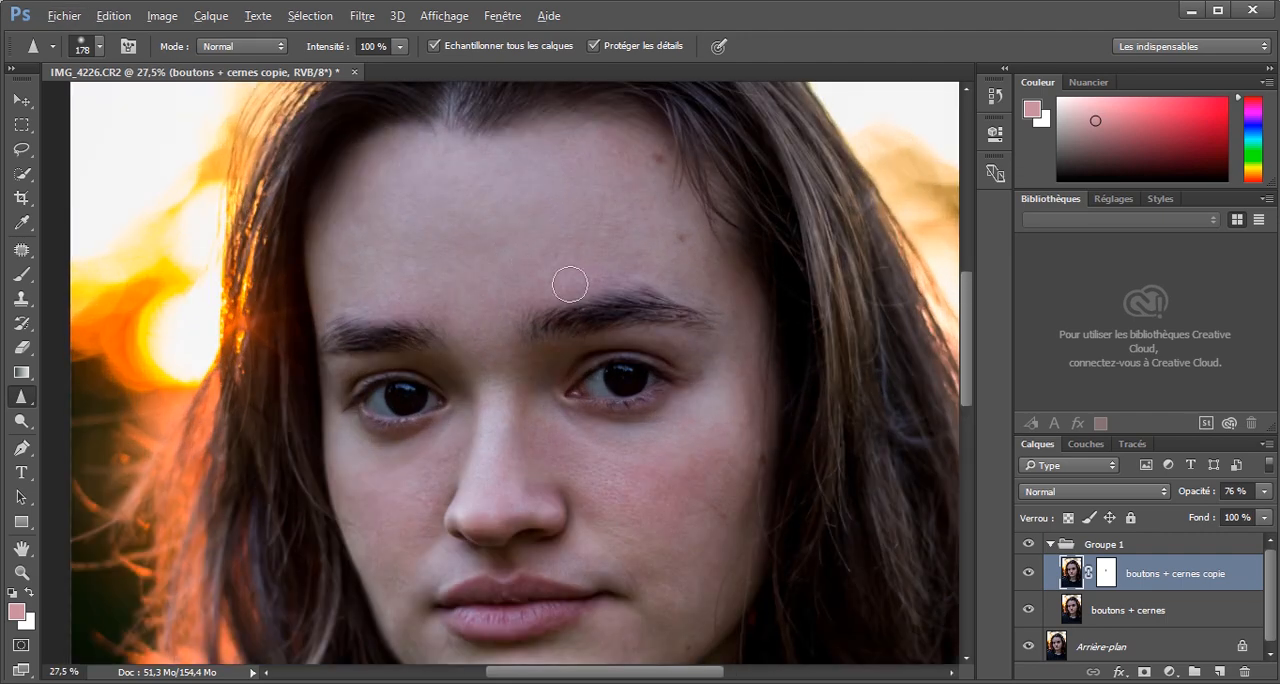
pyautogui.scroll(3, 558, 307)
pyautogui.press('j')
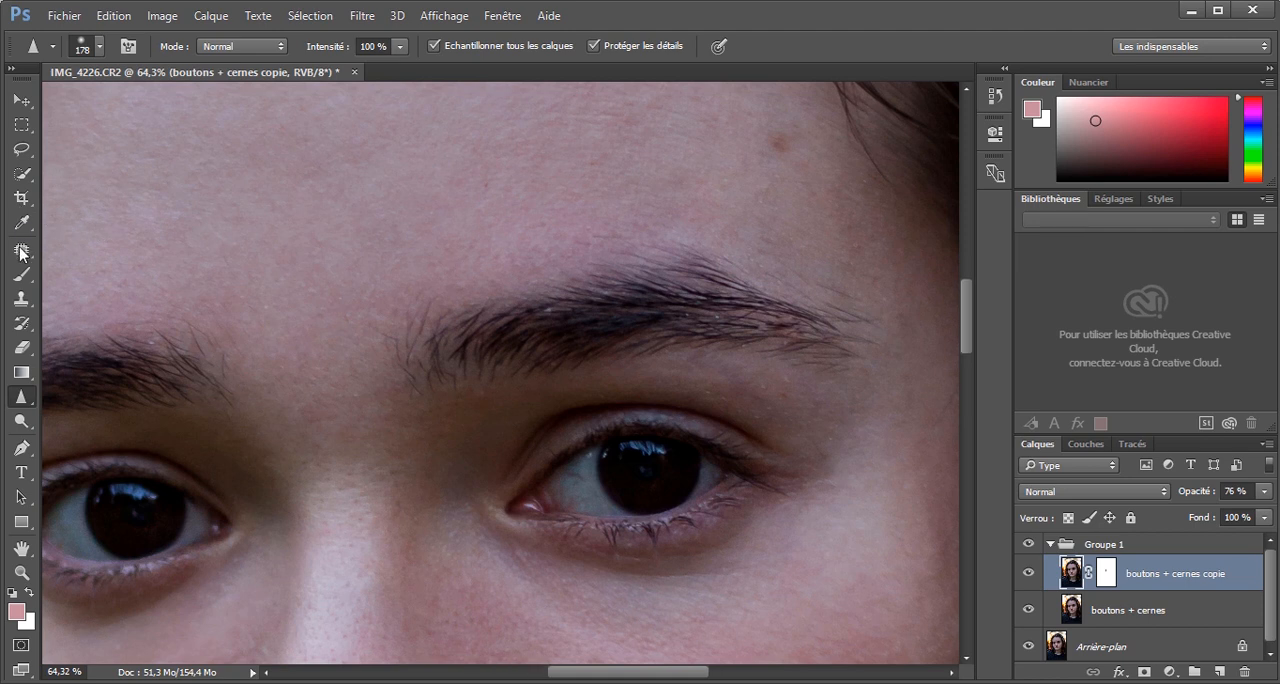
pyautogui.moveTo(556, 310); pyautogui.dragTo(556, 310)
pyautogui.click(573, 324)
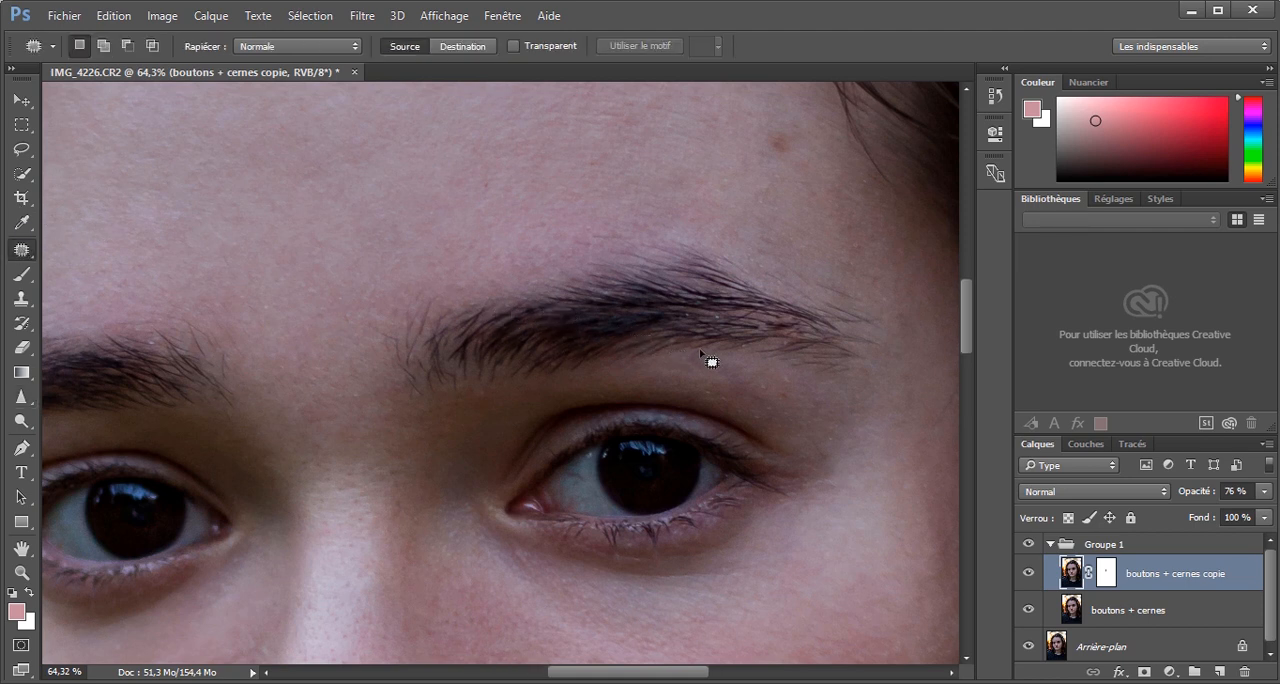
pyautogui.click(716, 318)
pyautogui.moveTo(691, 317); pyautogui.dragTo(720, 322)
pyautogui.click(700, 328)
pyautogui.click(721, 321)
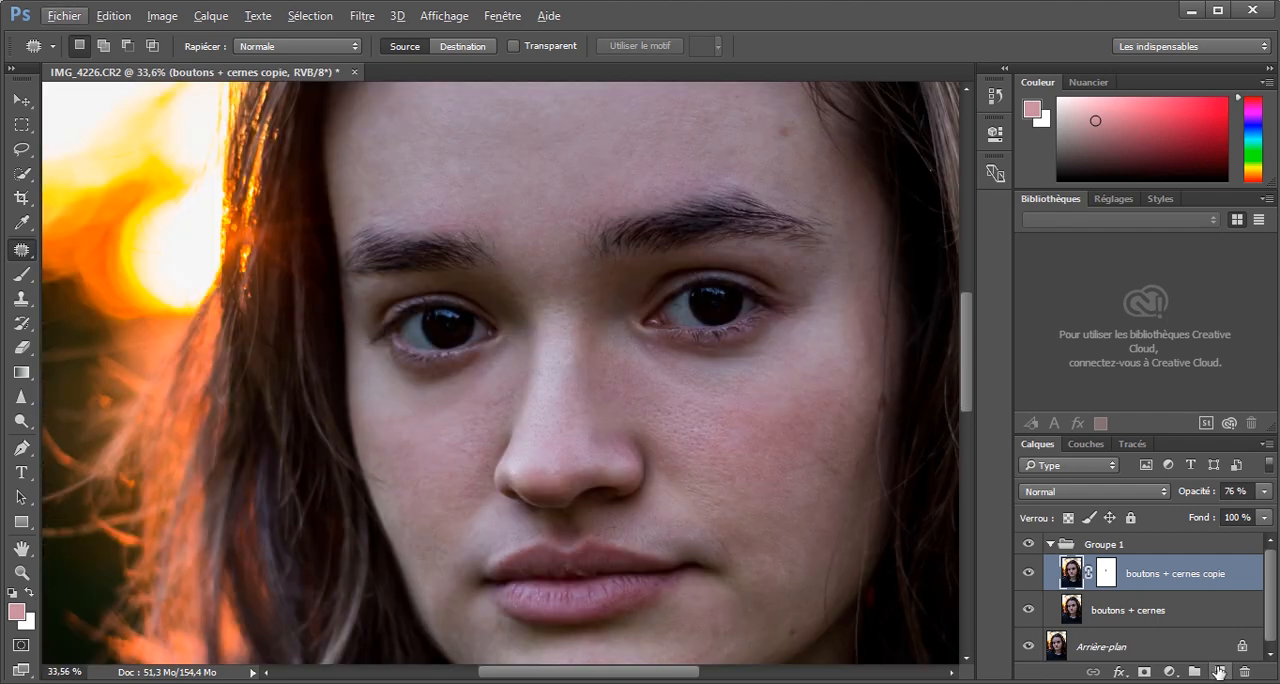
# Create a new layer above the copied layer and paint the white of the left-hand eye pure white at 100% brush opacity.
pyautogui.click(1219, 671)
pyautogui.scroll(2, 486, 334)
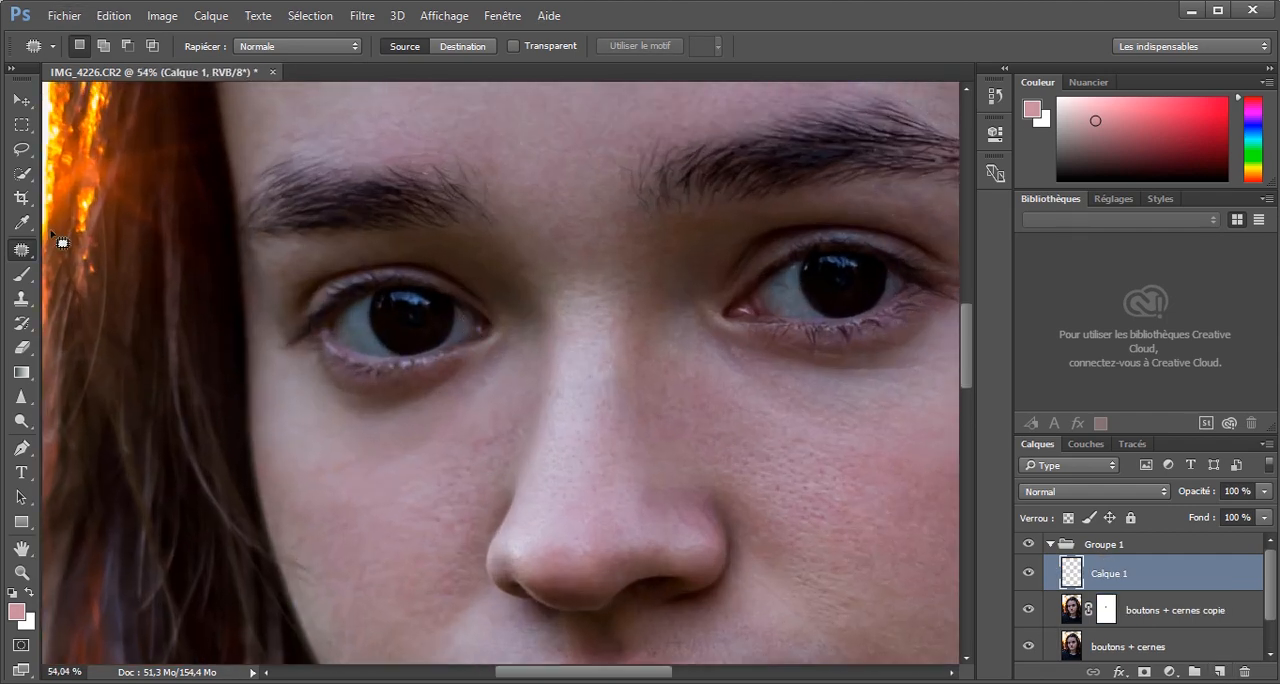
pyautogui.press('b')
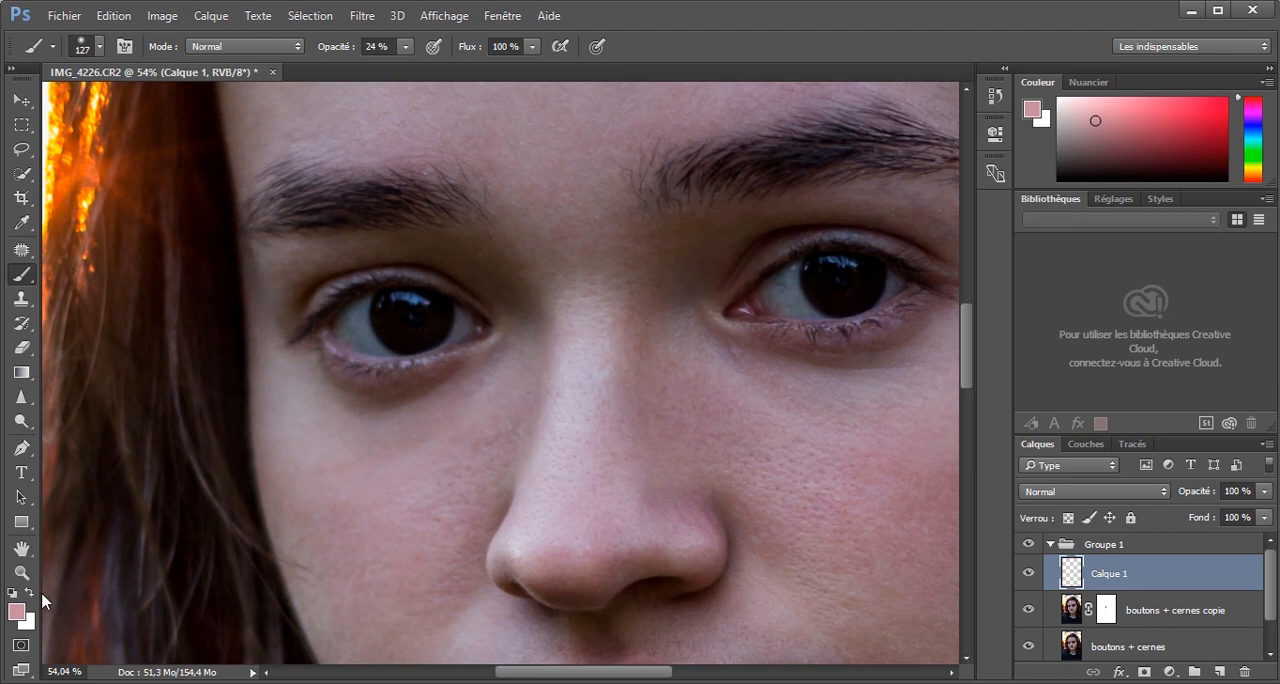
pyautogui.click(30, 593)
pyautogui.moveTo(371, 320); pyautogui.dragTo(335, 330)
pyautogui.scroll(4, 372, 287)
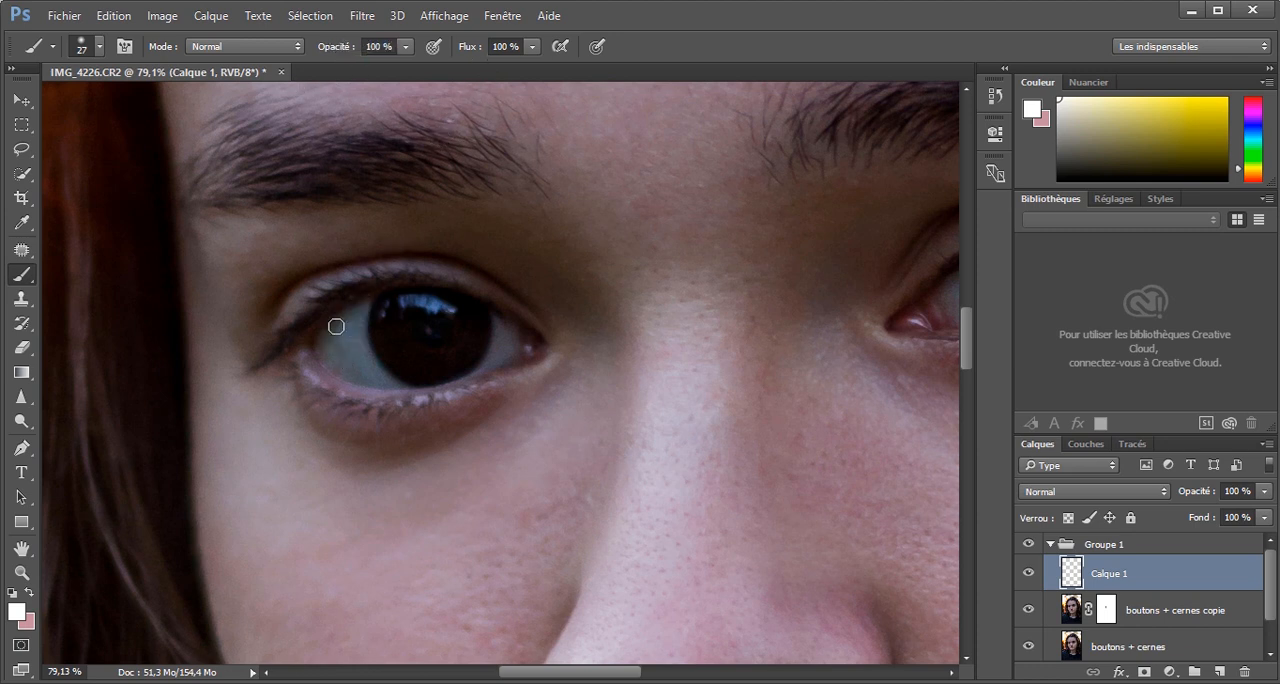
pyautogui.moveTo(351, 331)
pyautogui.mouseDown()
pyautogui.moveTo(357, 312)
pyautogui.moveTo(324, 350)
pyautogui.moveTo(361, 356)
pyautogui.moveTo(382, 381)
pyautogui.mouseUp()
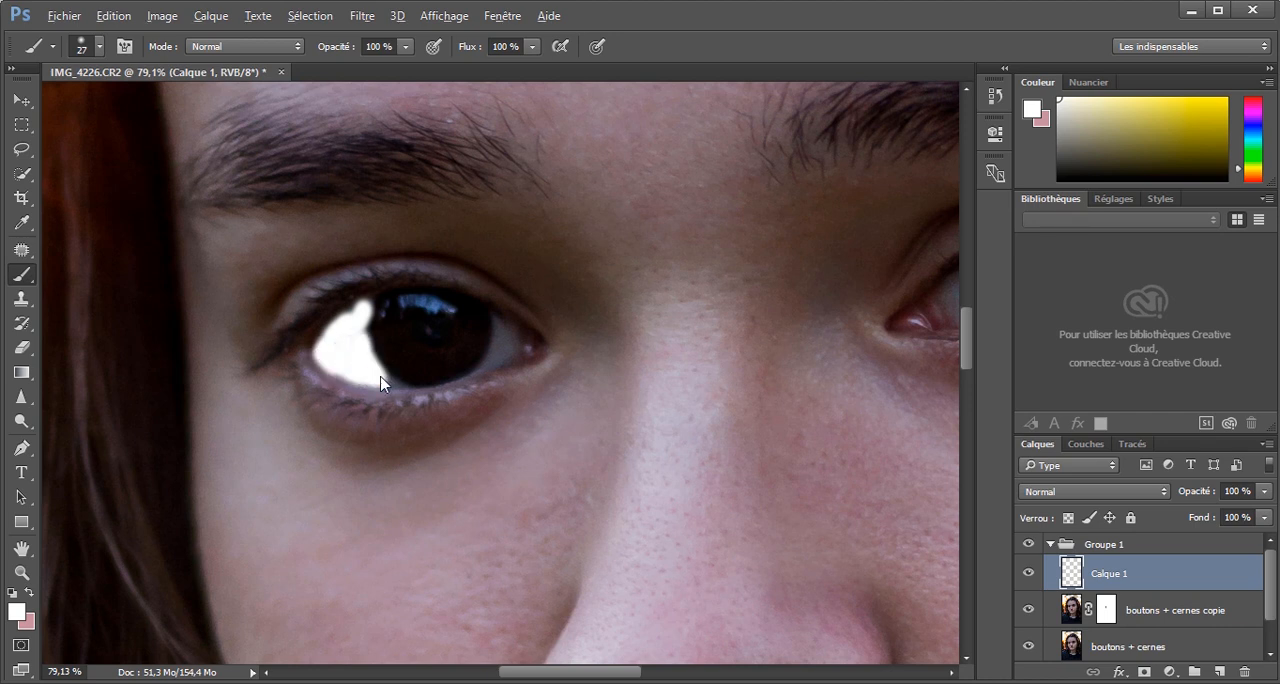
pyautogui.keyDown('alt'); pyautogui.rightClick(382, 382); pyautogui.keyUp('alt')
pyautogui.moveTo(468, 381)
pyautogui.mouseDown()
pyautogui.moveTo(500, 318)
pyautogui.moveTo(490, 356)
pyautogui.moveTo(517, 338)
pyautogui.mouseUp()
# Paint the white of the right-hand eye on both sides of the iris in pure white with a size 15 brush.
pyautogui.moveTo(601, 677); pyautogui.dragTo(694, 677)
pyautogui.moveTo(372, 283)
pyautogui.mouseDown()
pyautogui.moveTo(405, 258)
pyautogui.moveTo(385, 305)
pyautogui.moveTo(435, 330)
pyautogui.moveTo(406, 328)
pyautogui.mouseUp()
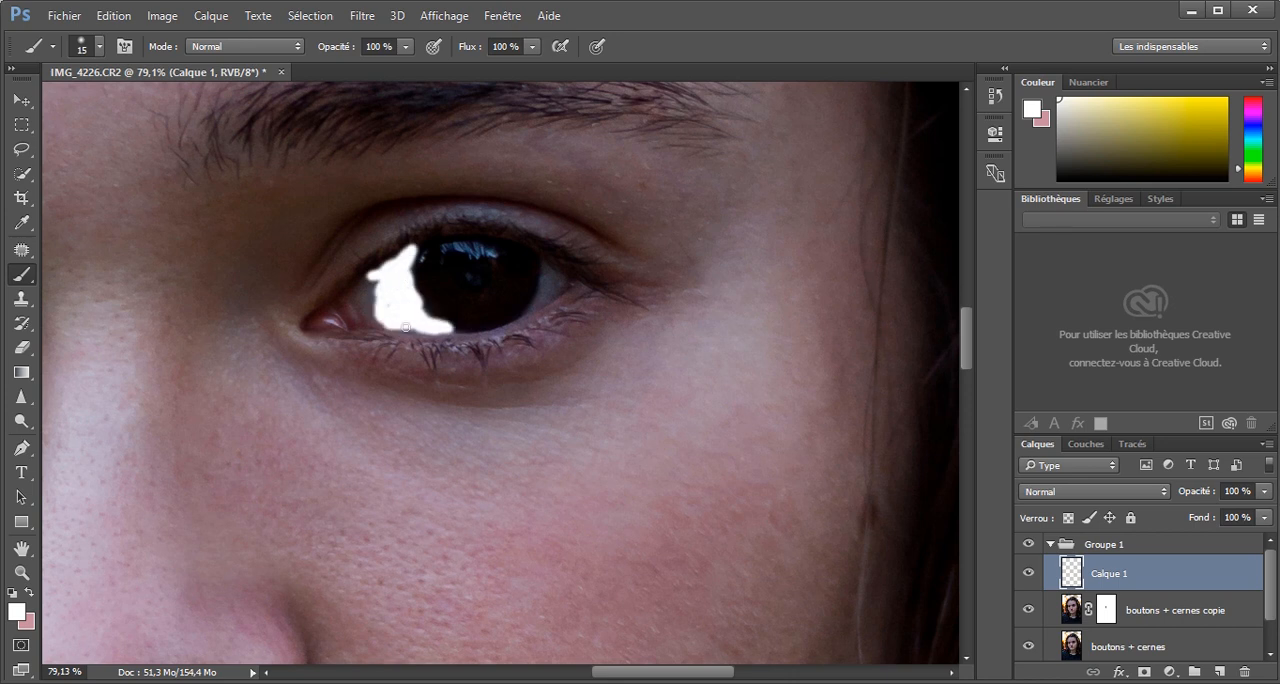
pyautogui.moveTo(535, 305); pyautogui.dragTo(548, 270)
# Set the painted eye layer's blend mode to Lumière tamisée and its opacity to 21%.
pyautogui.click(1106, 491)
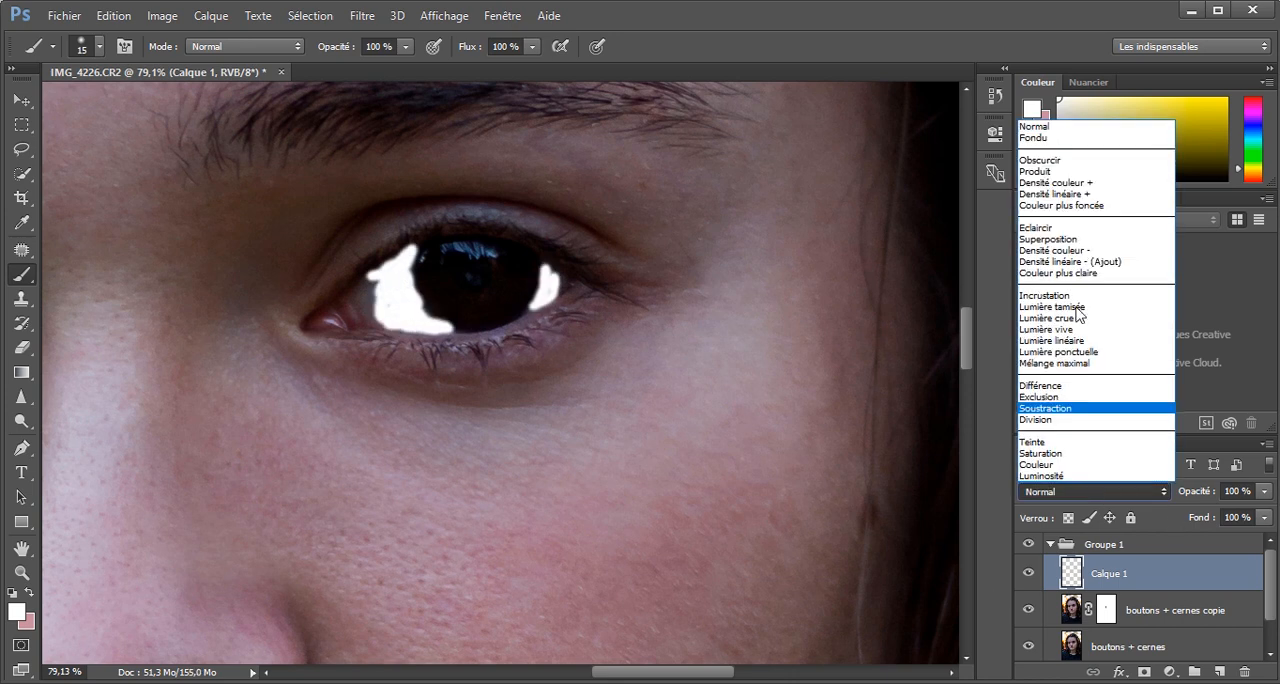
pyautogui.click(1060, 300)
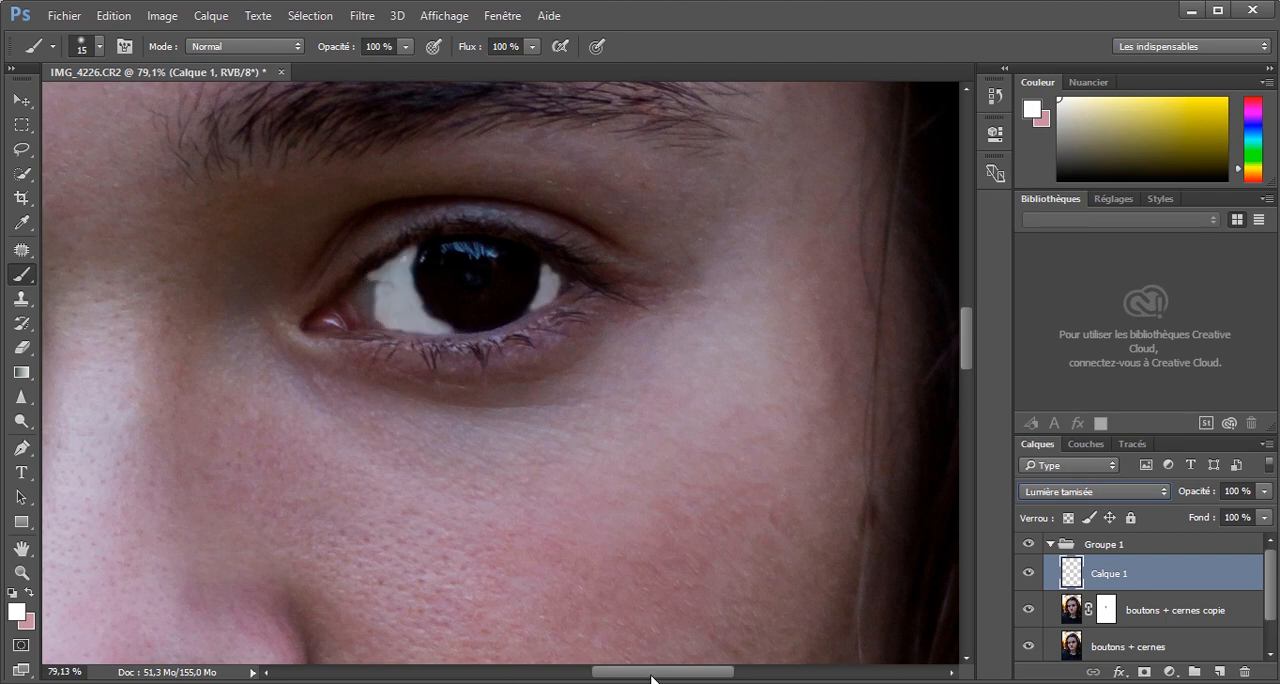
pyautogui.moveTo(631, 677); pyautogui.dragTo(580, 677)
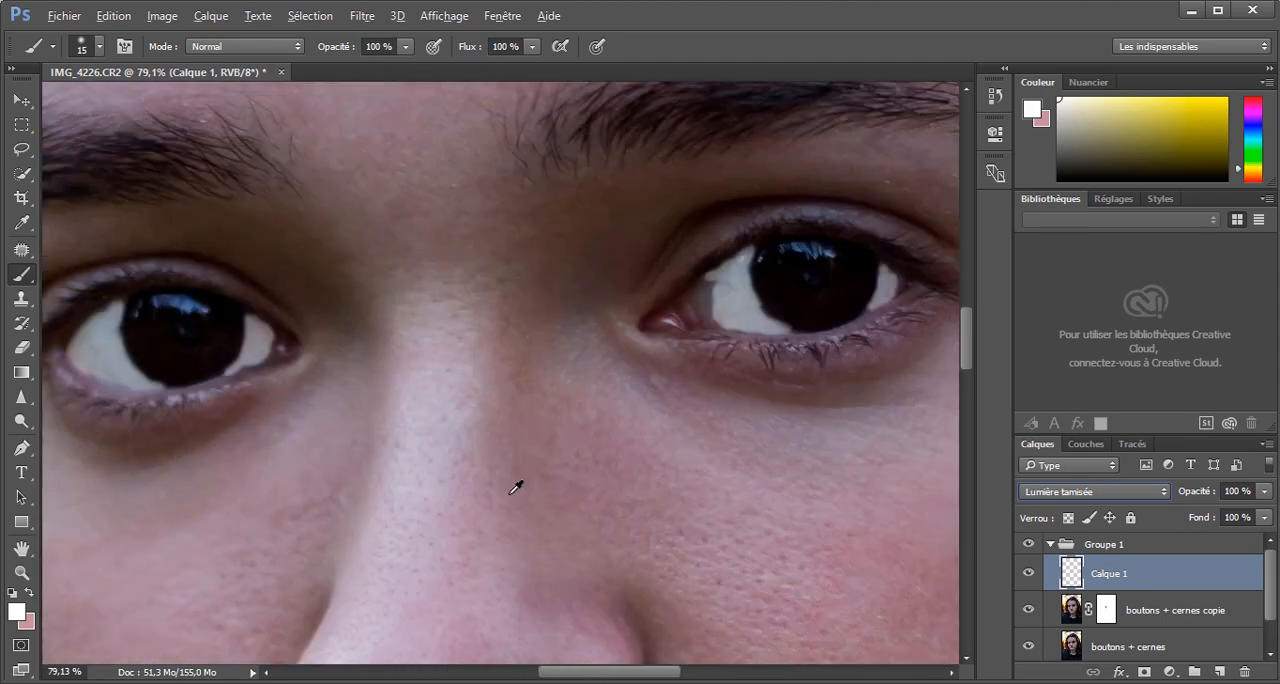
pyautogui.press('alt')
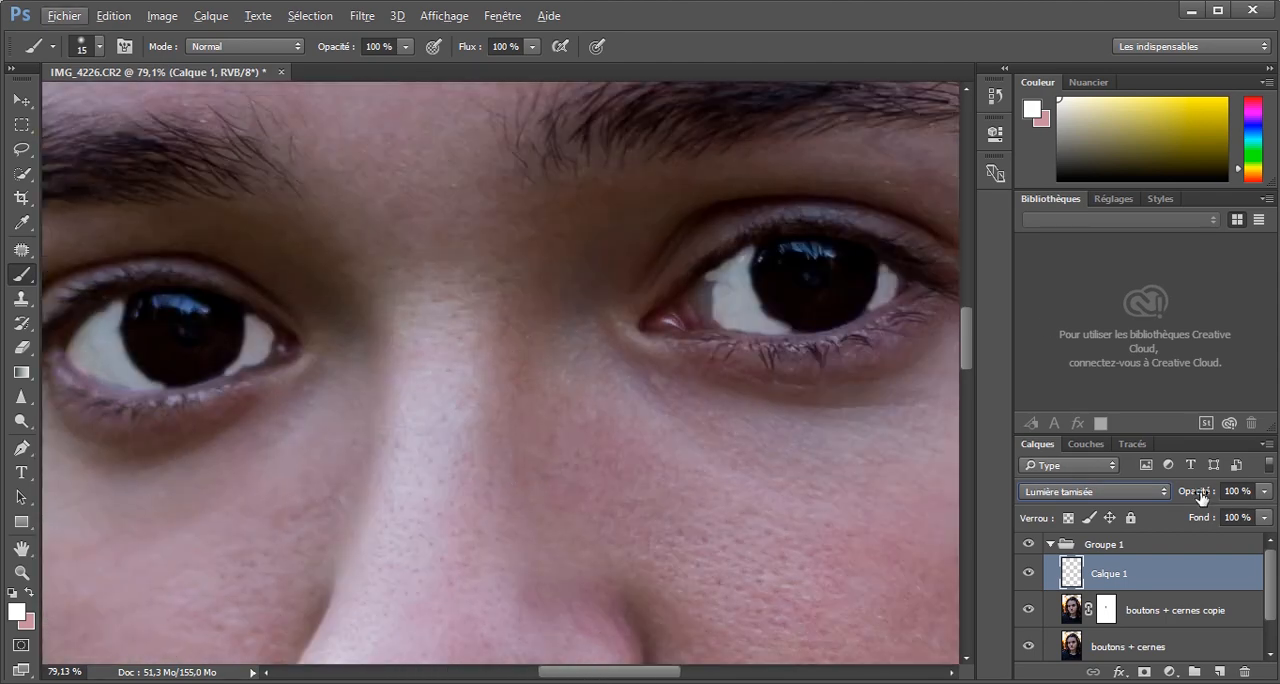
pyautogui.moveTo(1200, 497); pyautogui.dragTo(1128, 494)
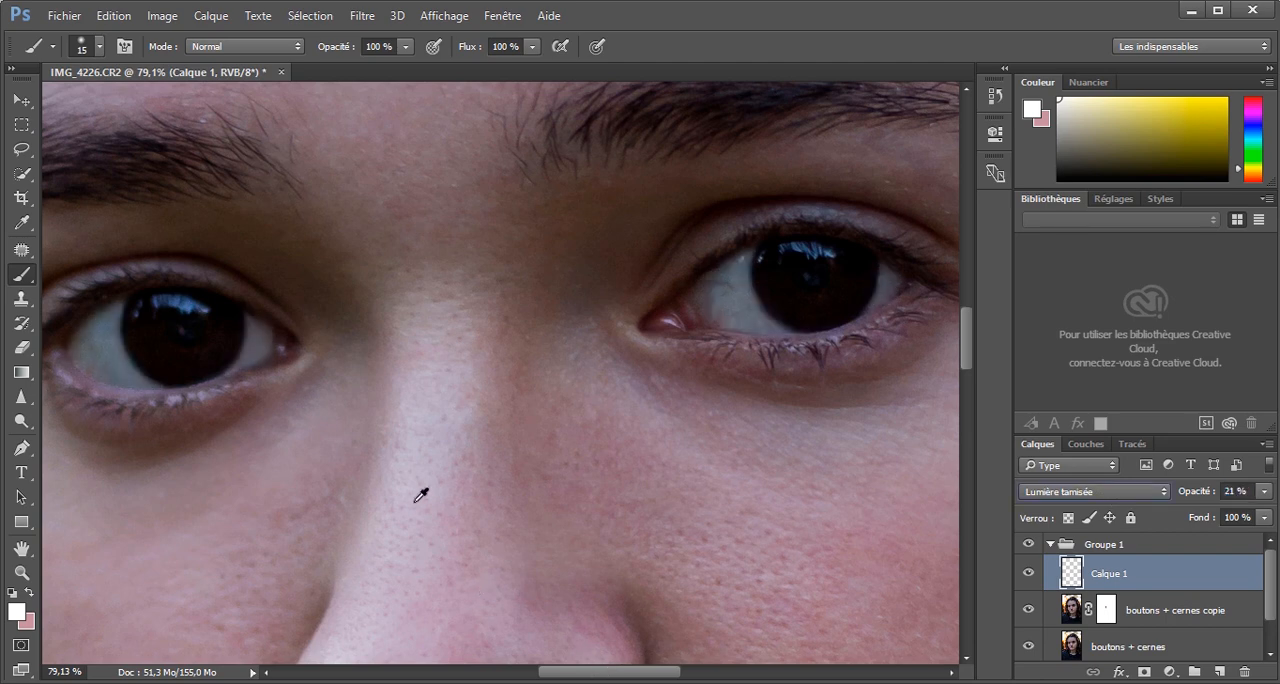
# Set the opacity of the eye-whitening layer to 20%.
pyautogui.press('v')
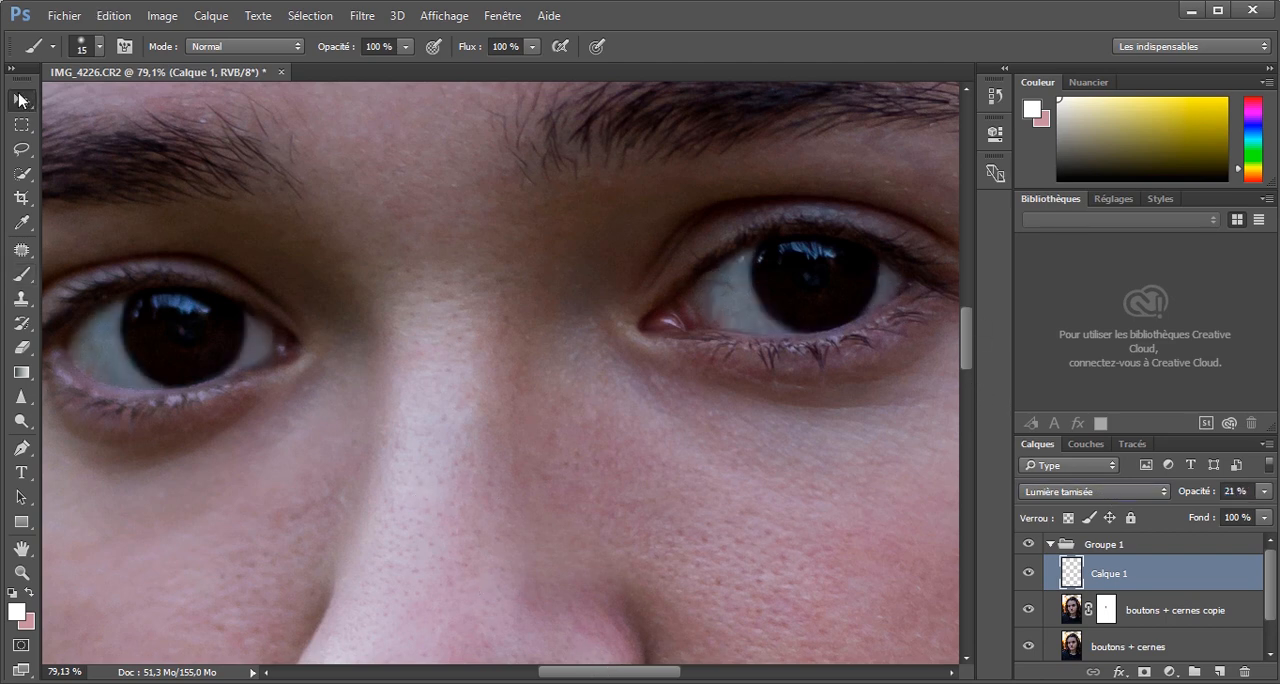
pyautogui.keyDown('alt'); pyautogui.scroll(-8, 288, 230); pyautogui.keyUp('alt')
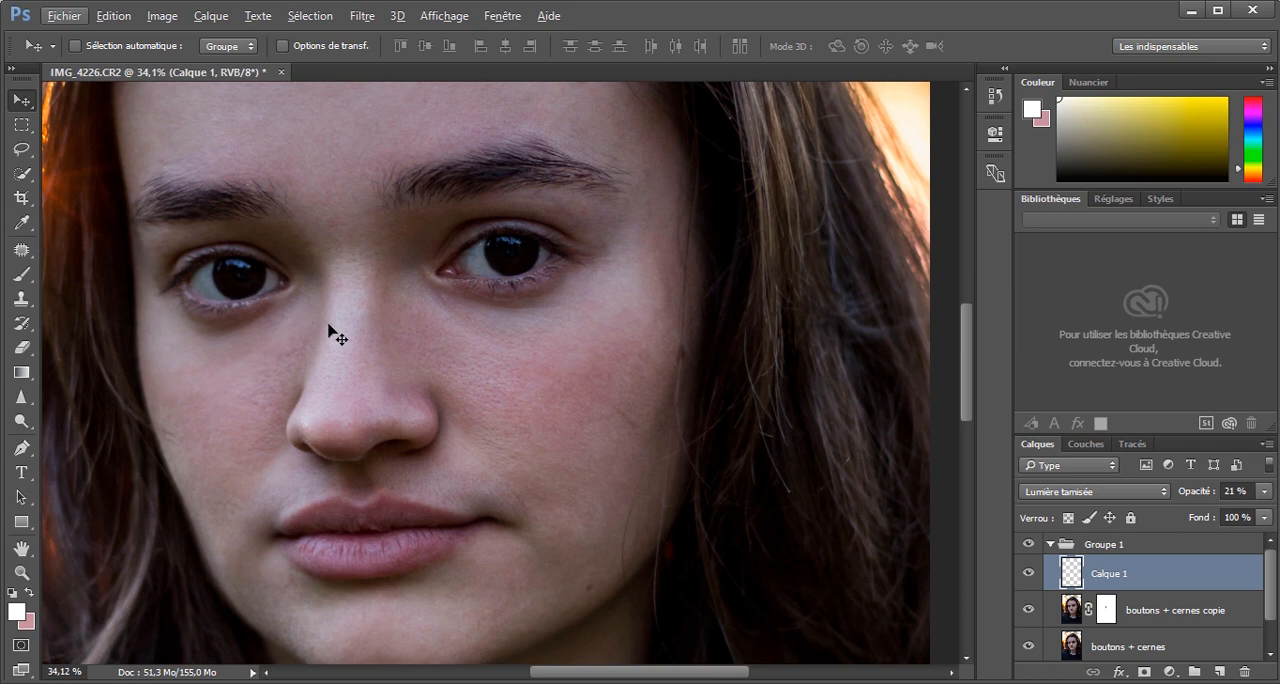
pyautogui.click(22, 274)
pyautogui.moveTo(1208, 497); pyautogui.dragTo(1180, 496)
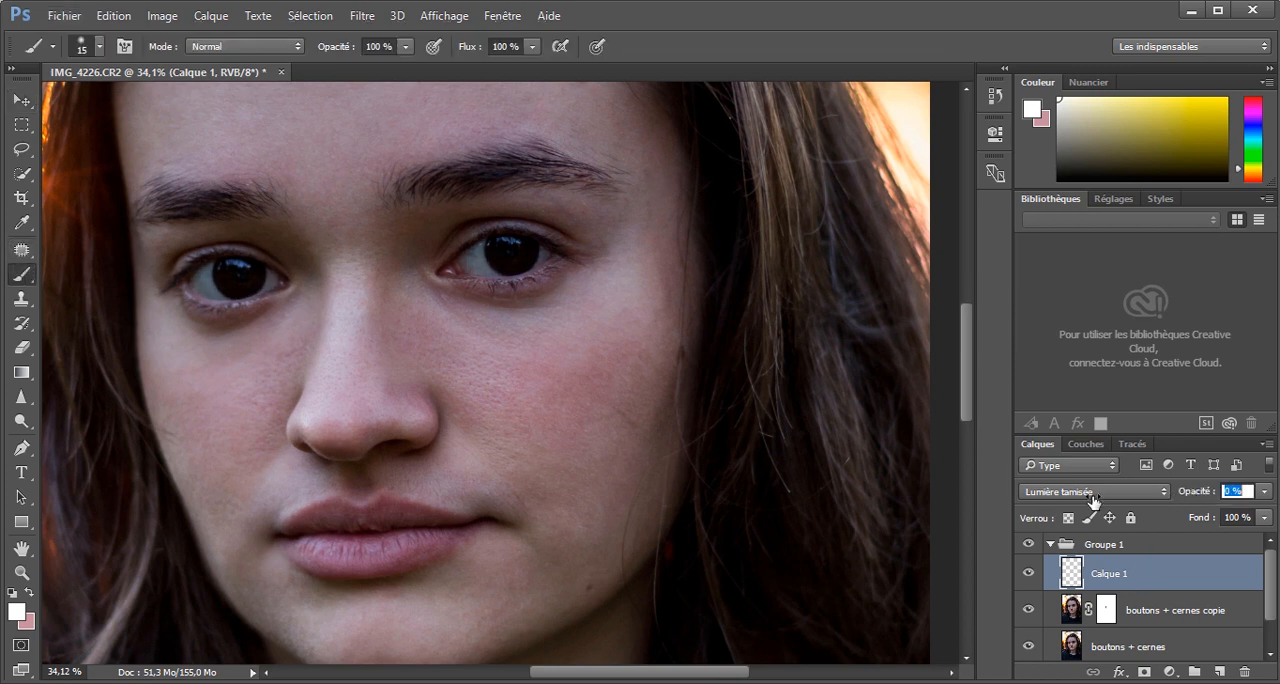
# Examine both eyes up close and compare the portrait with and without the eye-whitening layer.
pyautogui.keyDown('alt'); pyautogui.scroll(12, 456, 245); pyautogui.keyUp('alt')
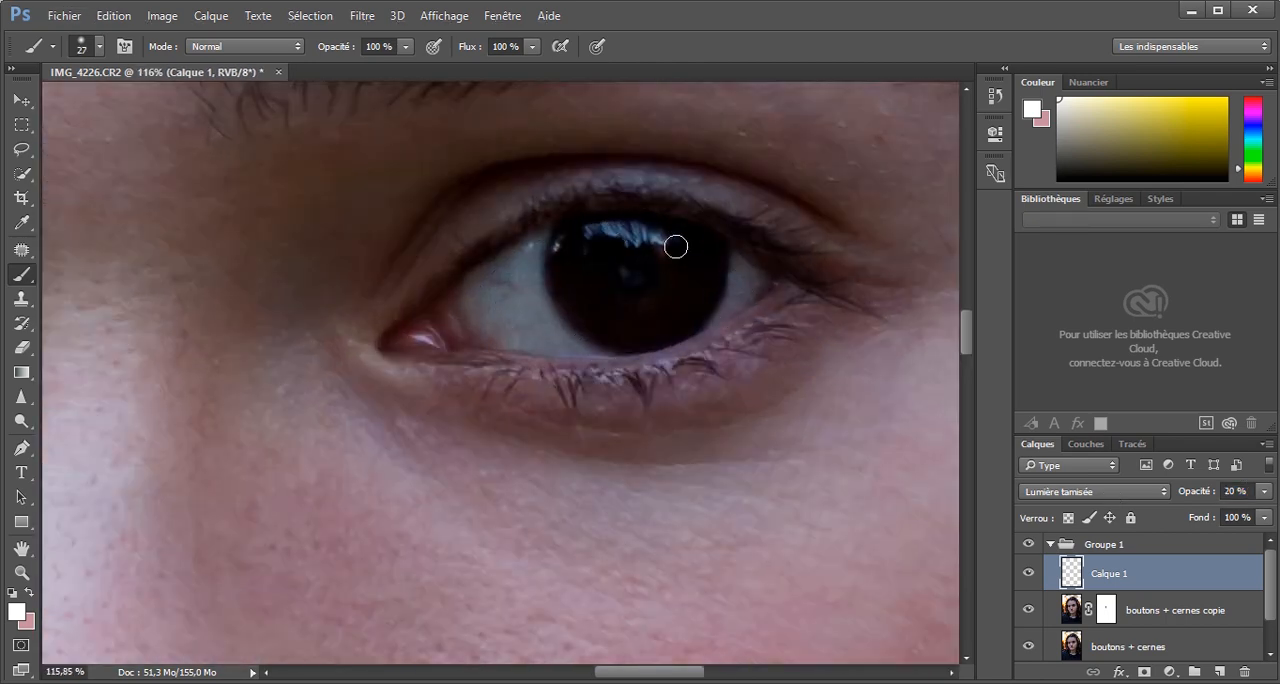
pyautogui.moveTo(638, 671); pyautogui.dragTo(547, 650)
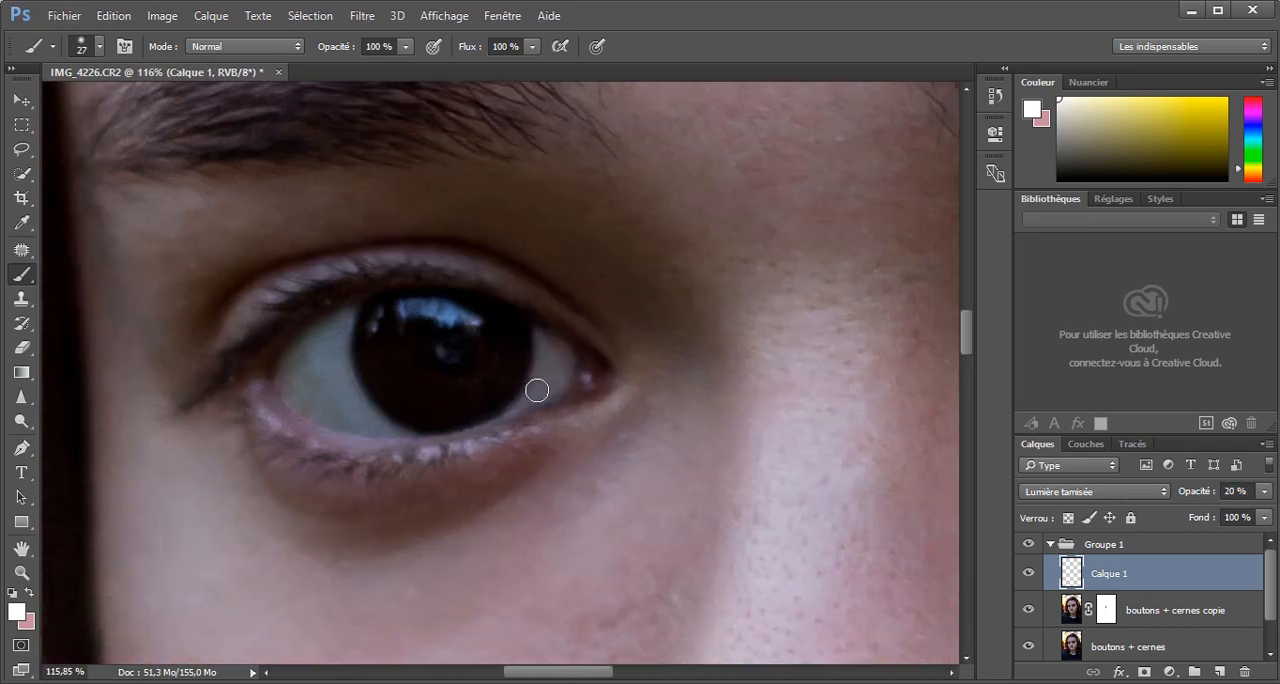
pyautogui.keyDown('alt'); pyautogui.scroll(-6, 529, 260); pyautogui.keyUp('alt')
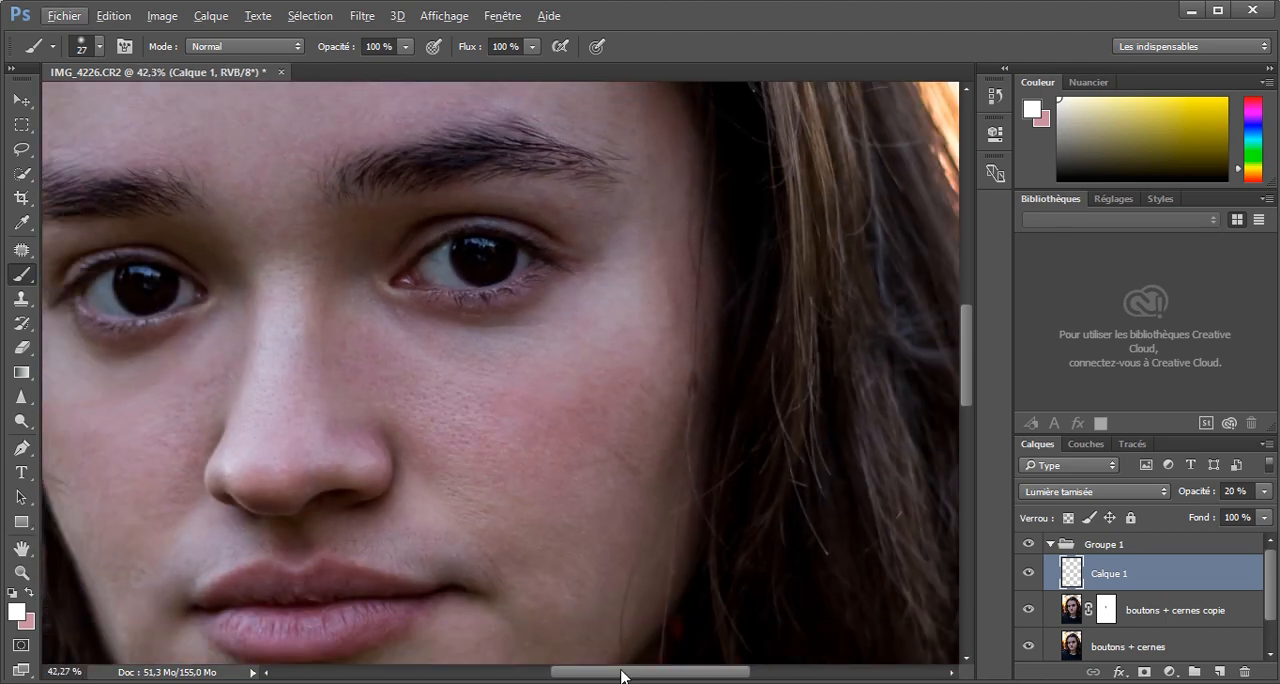
pyautogui.moveTo(614, 676); pyautogui.dragTo(570, 675)
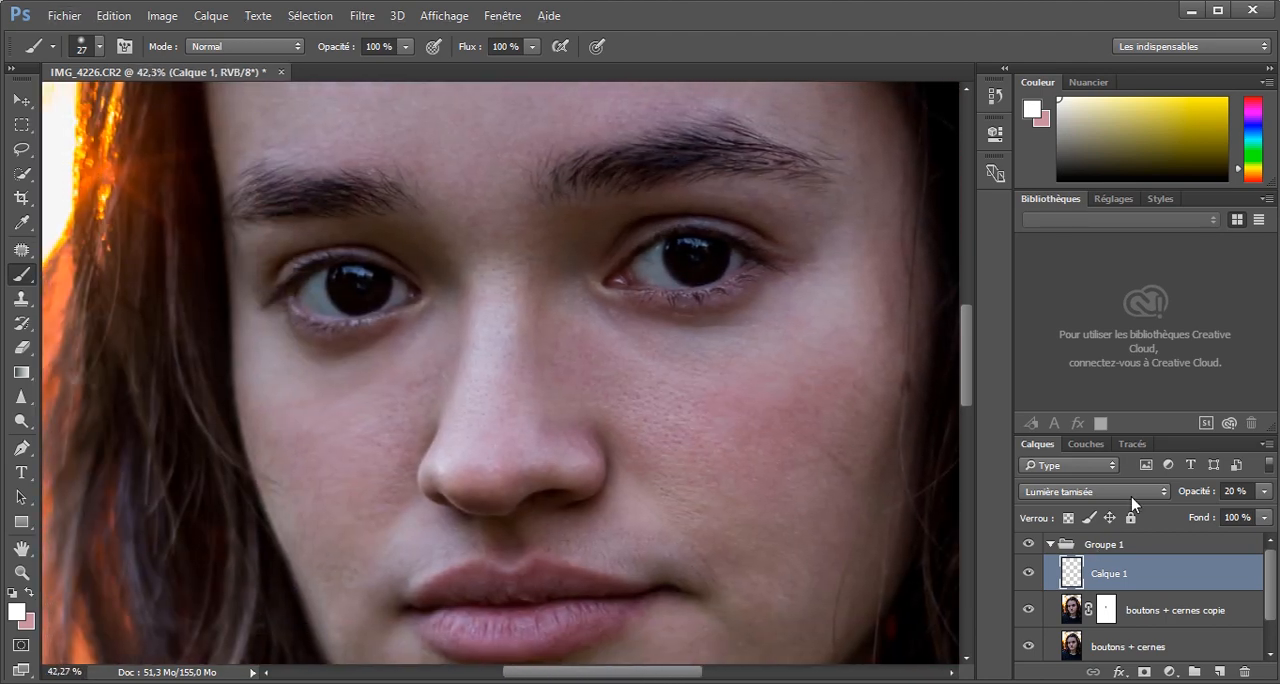
pyautogui.click(1030, 573)
pyautogui.click(1030, 573)
pyautogui.keyDown('alt'); pyautogui.scroll(-8, 700, 443); pyautogui.keyUp('alt')
pyautogui.keyDown('alt'); pyautogui.scroll(2, 443, 429); pyautogui.keyUp('alt')
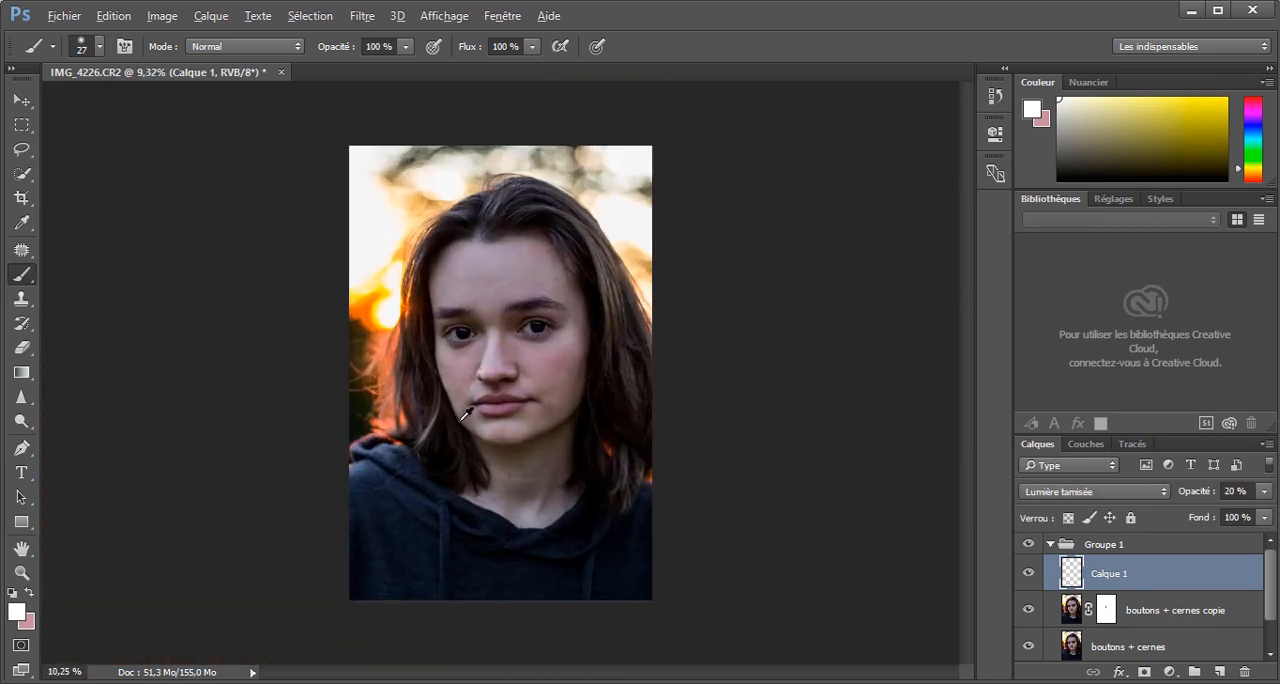
pyautogui.click(1031, 575)
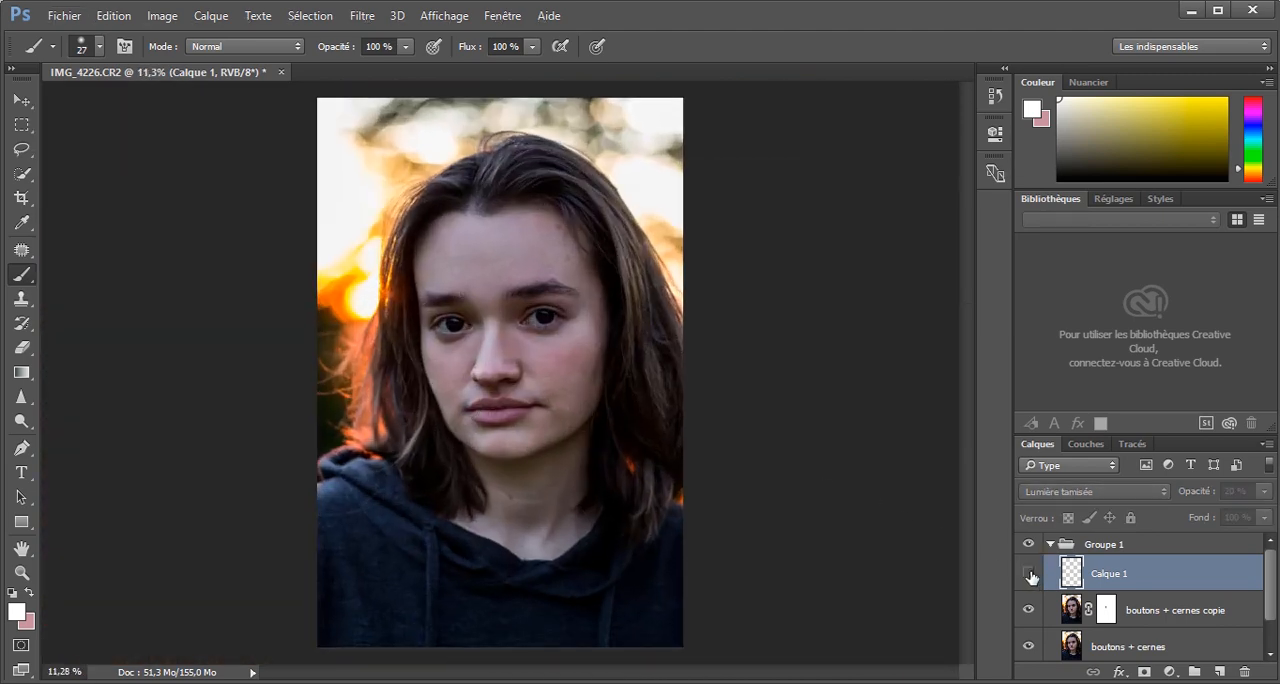
pyautogui.click(1030, 573)
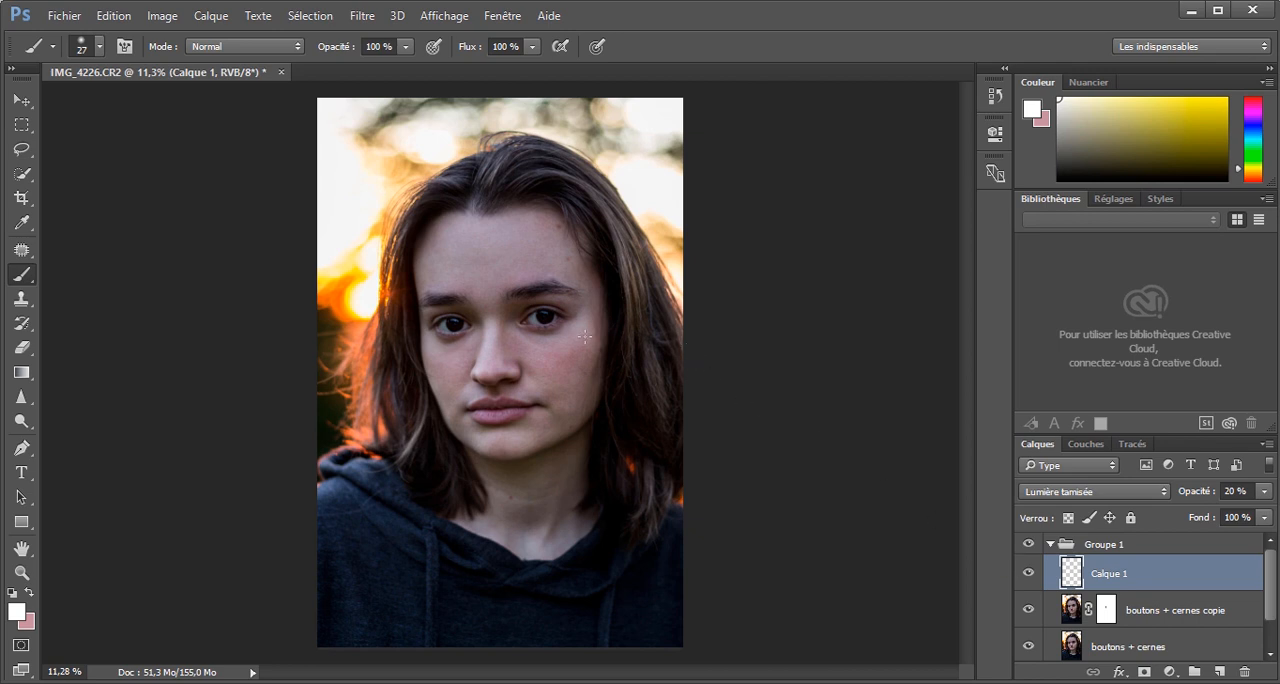
# Add a Curves adjustment layer that raises input 129 to output 148 and invert its mask to black.
pyautogui.click(1168, 671)
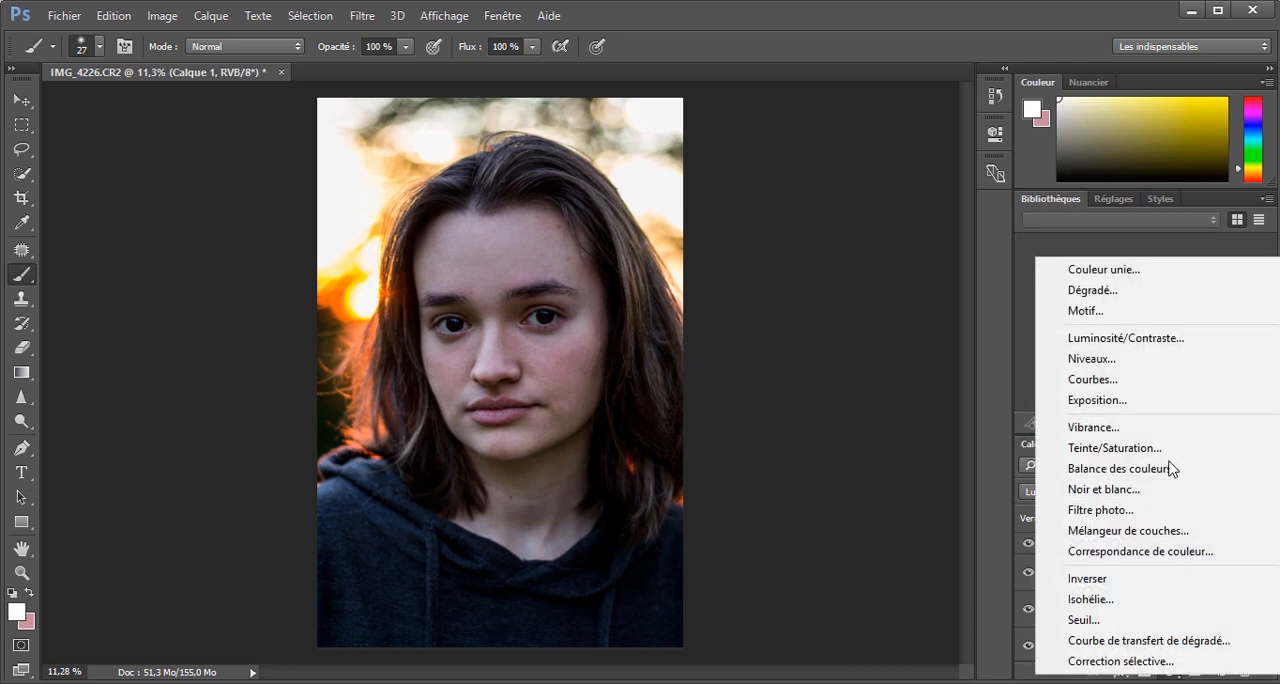
pyautogui.click(1117, 380)
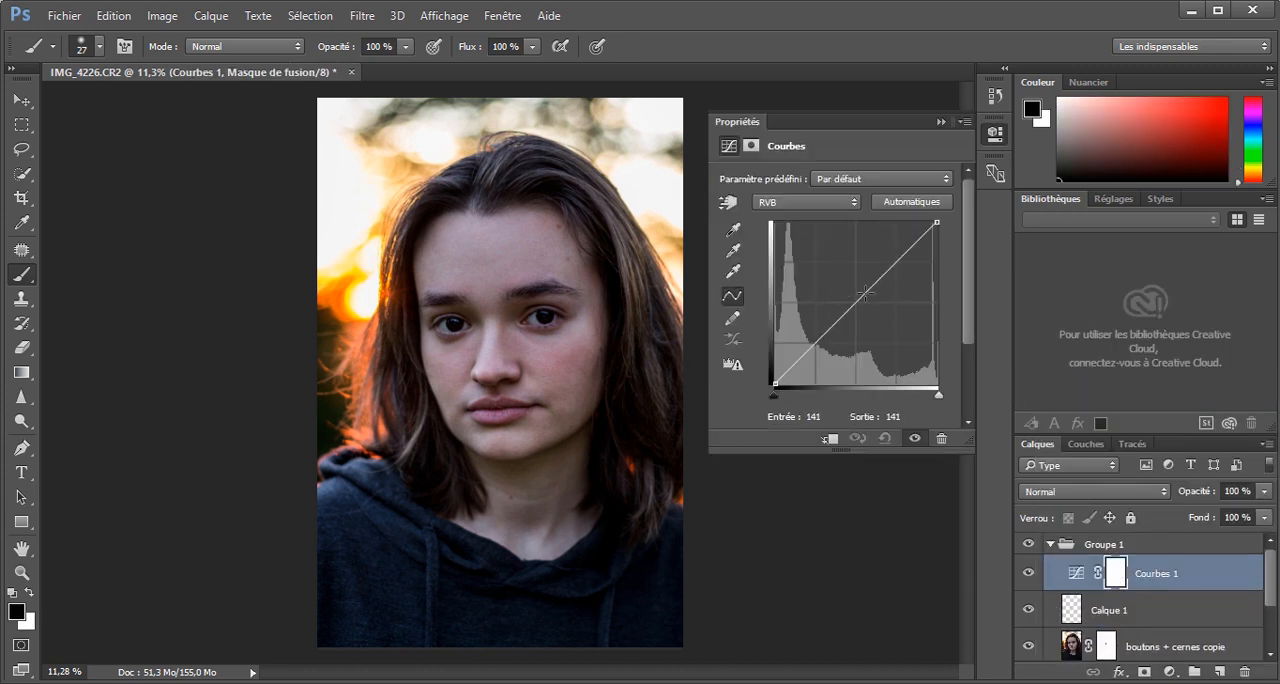
pyautogui.moveTo(871, 289); pyautogui.dragTo(859, 292)
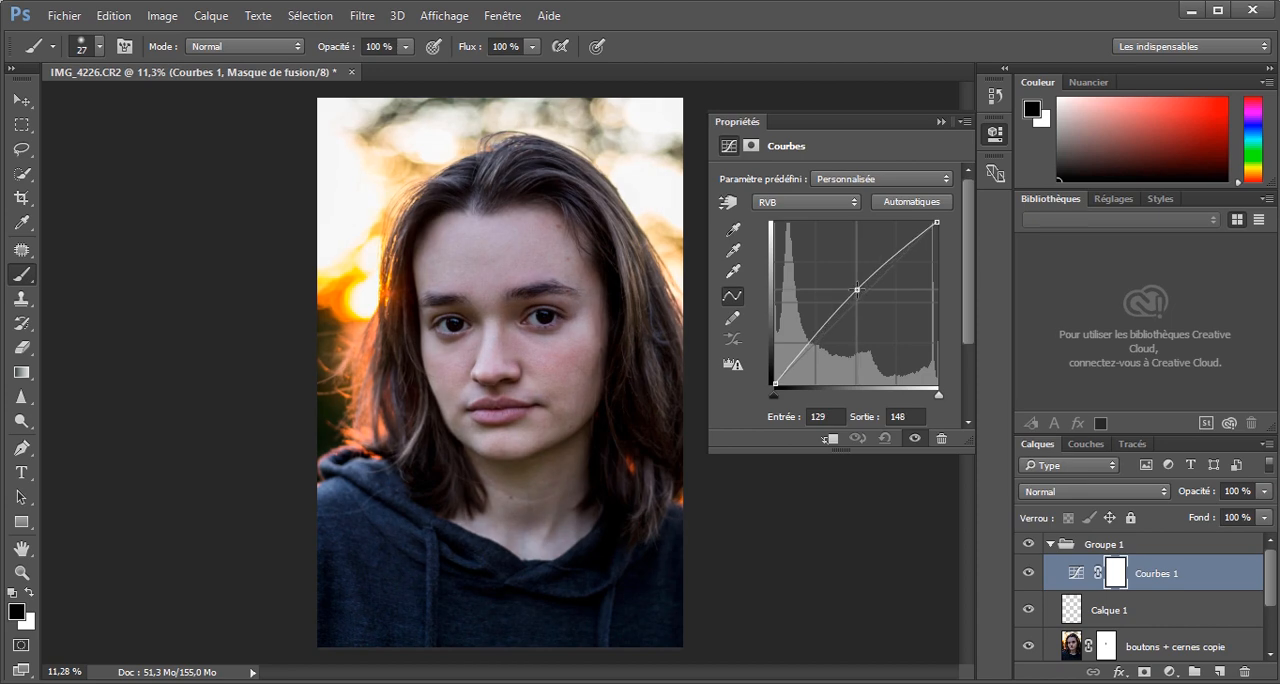
pyautogui.click(945, 122)
pyautogui.hotkey('ctrl', 'i')
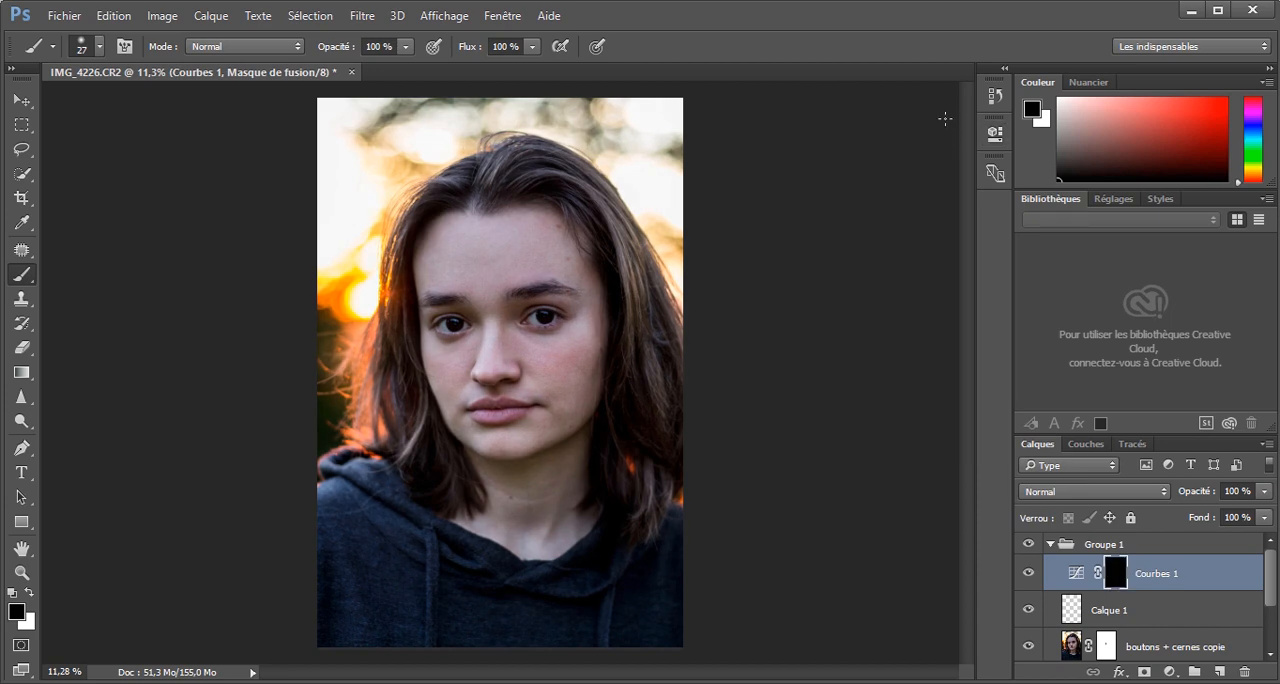
# Brighten the skin around both eyes by painting white on the Curves mask with a size 86 brush at 21% opacity.
pyautogui.scroll(2, 460, 330)
pyautogui.scroll(4, 467, 325)
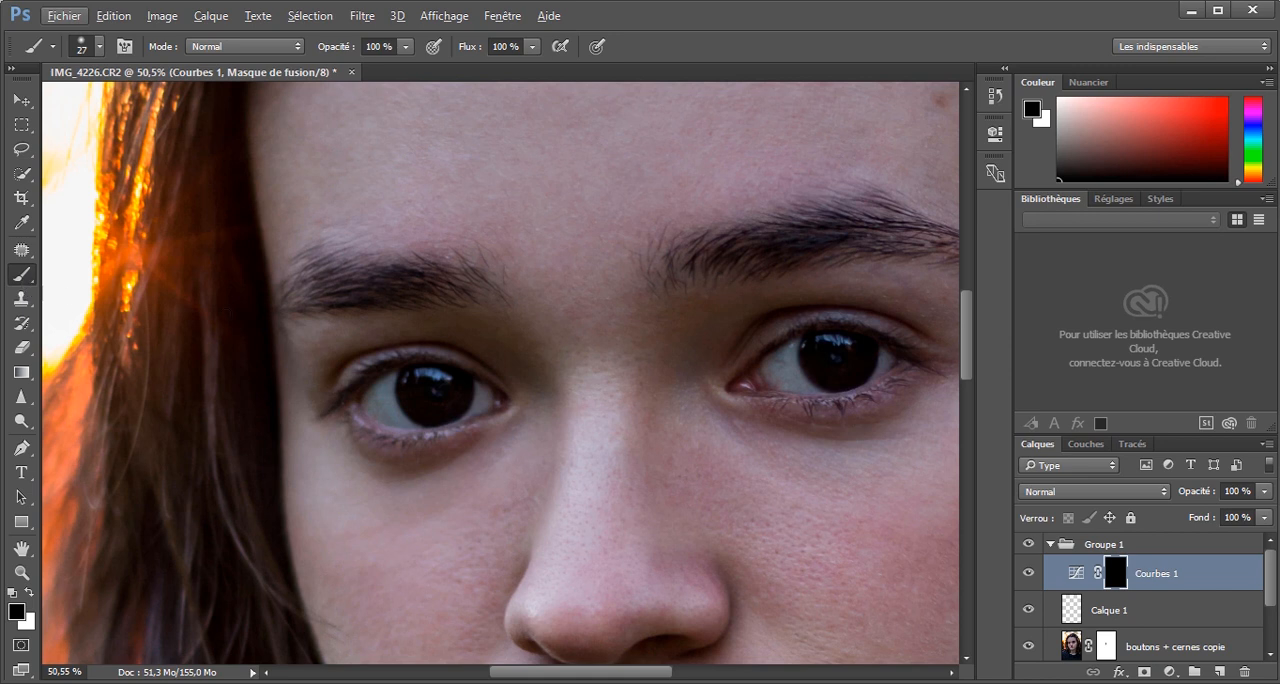
pyautogui.moveTo(443, 331); pyautogui.dragTo(474, 343)
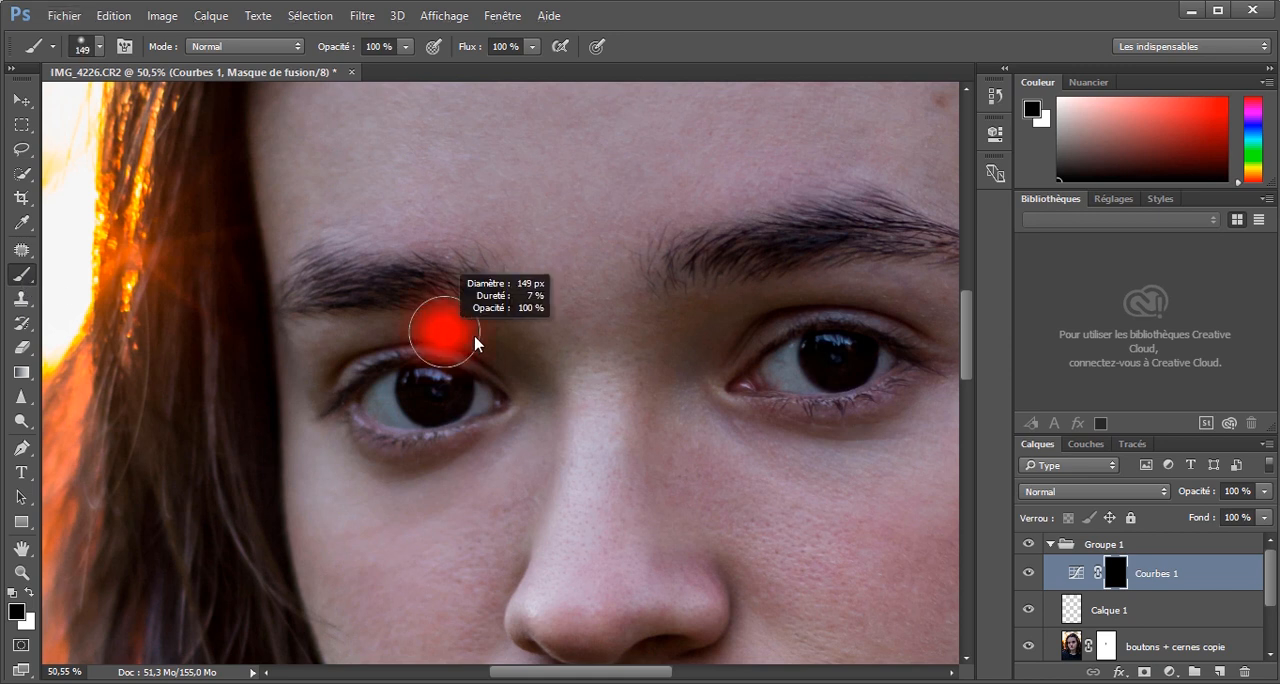
pyautogui.click(30, 594)
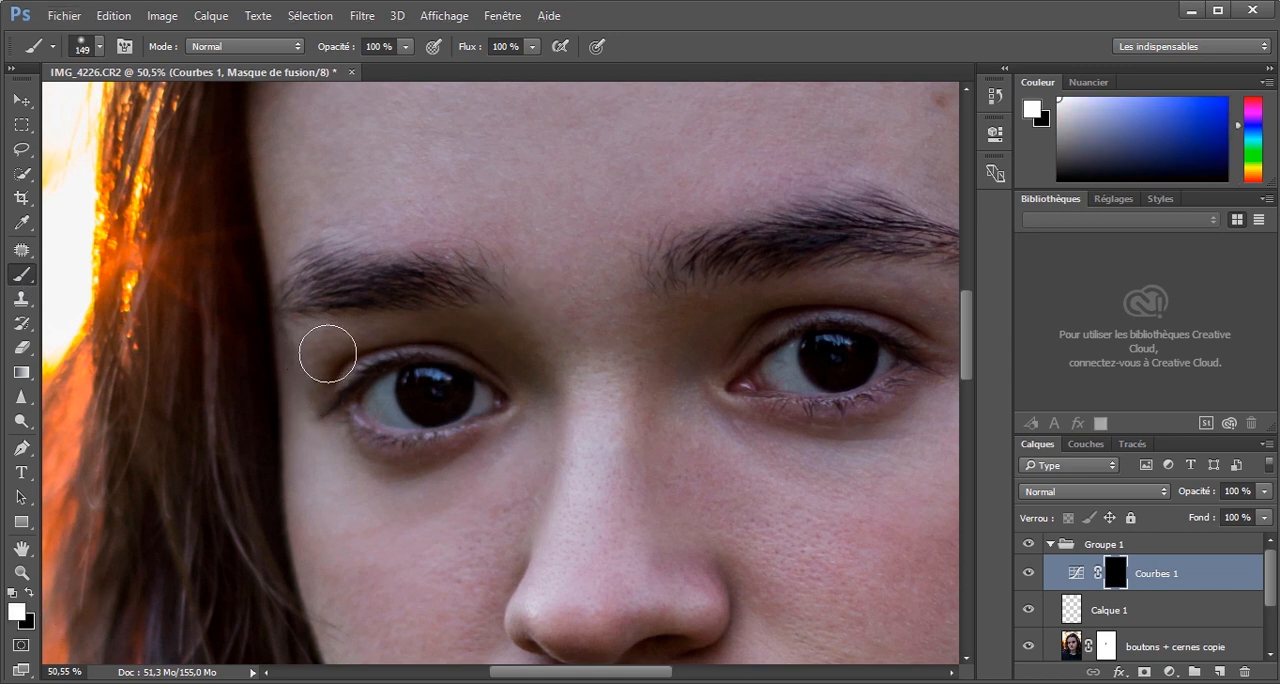
pyautogui.moveTo(343, 48); pyautogui.dragTo(267, 85)
pyautogui.moveTo(332, 340)
pyautogui.mouseDown()
pyautogui.moveTo(434, 323)
pyautogui.moveTo(523, 348)
pyautogui.moveTo(464, 340)
pyautogui.mouseUp()
pyautogui.moveTo(379, 446); pyautogui.dragTo(363, 443)
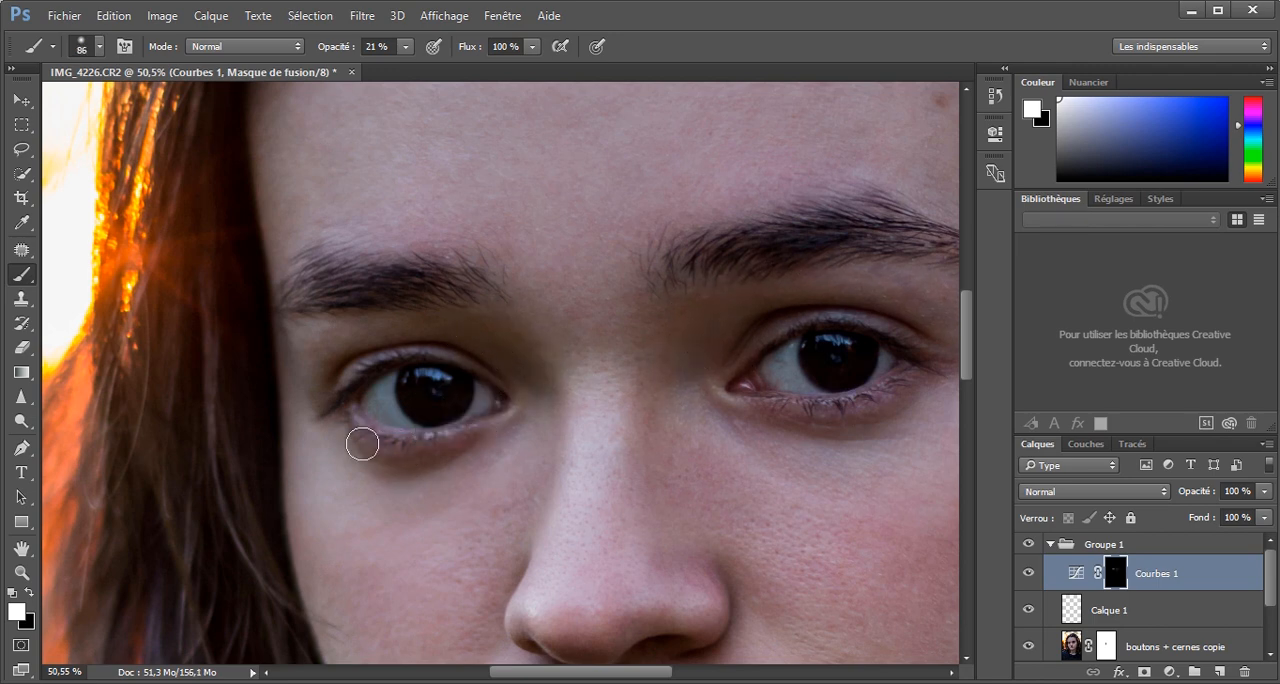
pyautogui.moveTo(633, 671); pyautogui.dragTo(692, 671)
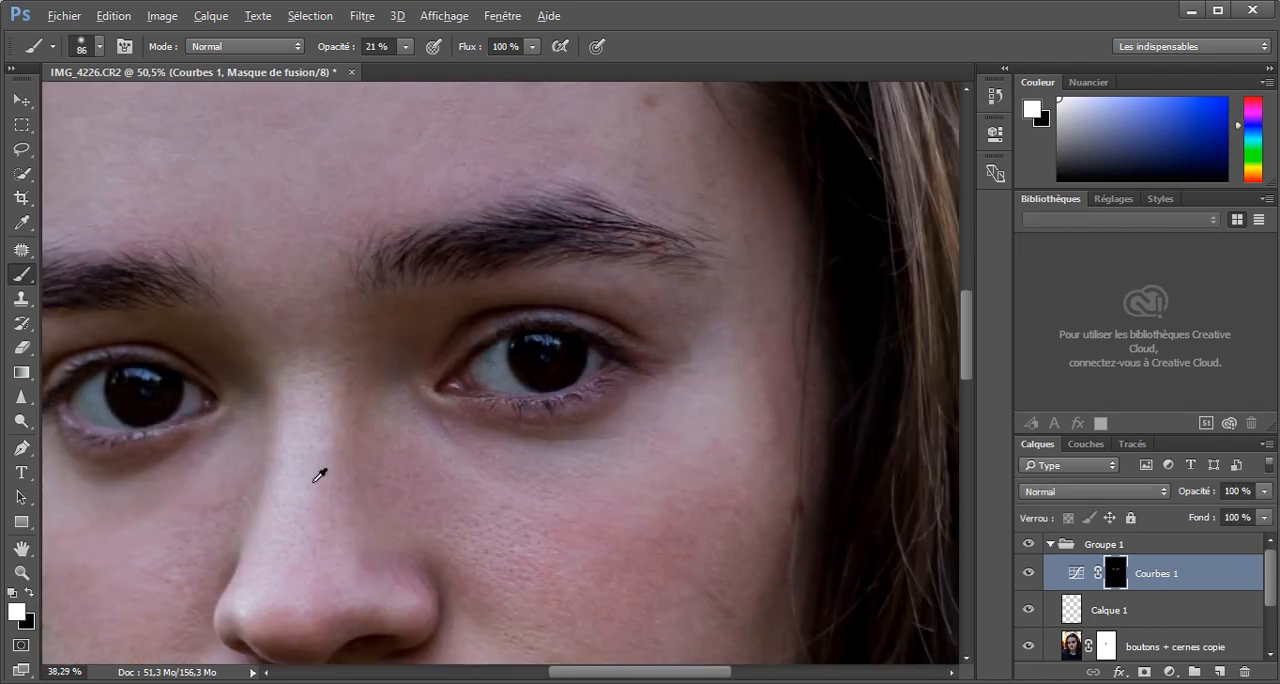
# Compare the portrait with and without the brightening Curves layer.
pyautogui.scroll(-2, 315, 480)
pyautogui.click(1030, 574)
pyautogui.click(1030, 574)
pyautogui.scroll(-4, 520, 377)
pyautogui.scroll(1, 520, 377)
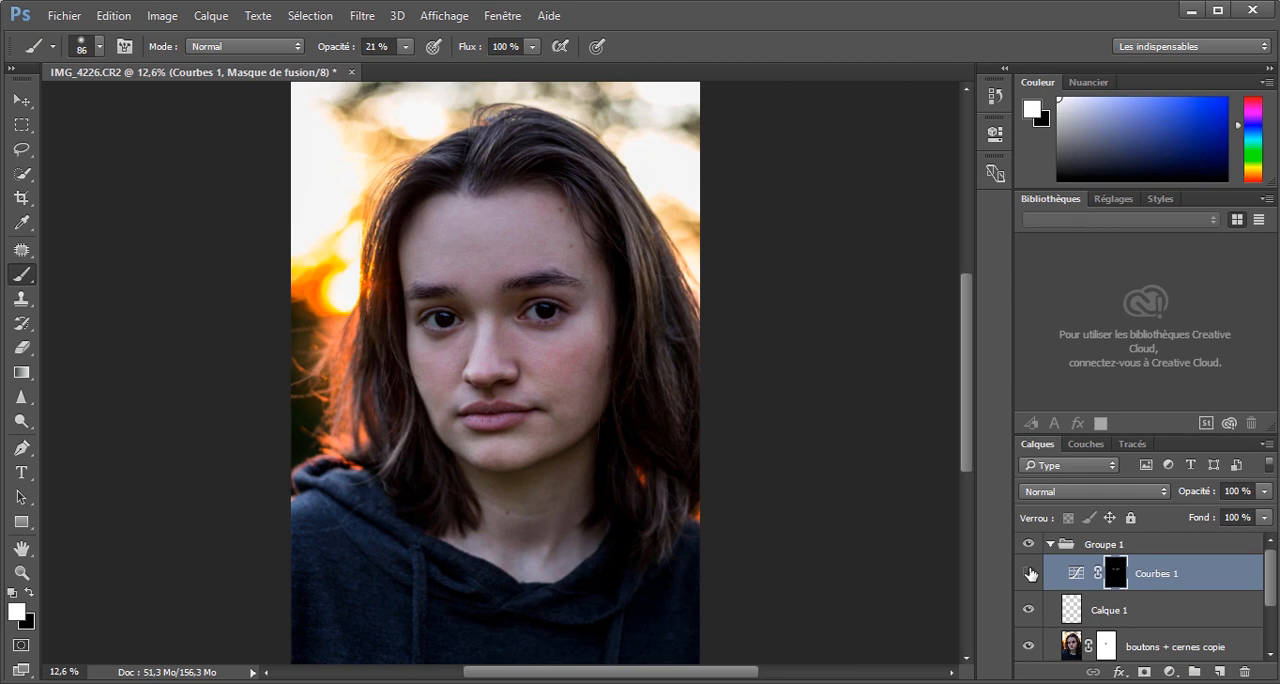
pyautogui.click(1030, 574)
pyautogui.click(1030, 574)
# Duplicate the brightening Curves layer and check its effect on the face.
pyautogui.scroll(2, 534, 432)
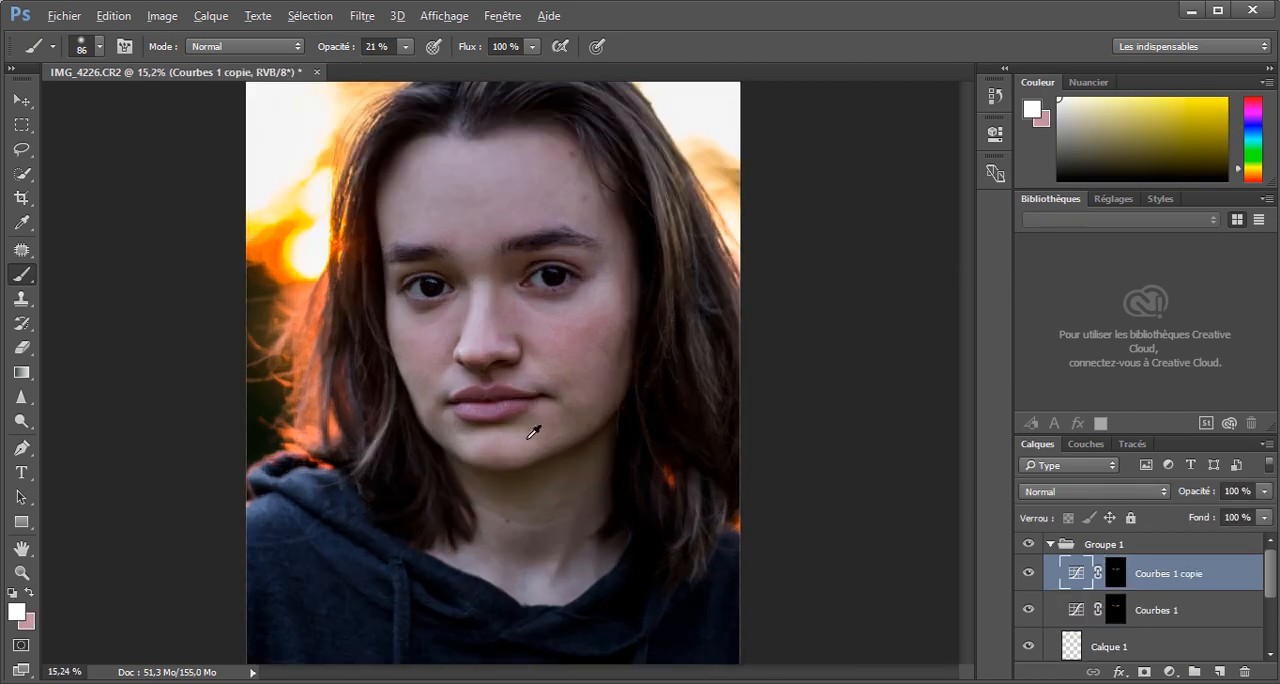
pyautogui.scroll(2, 534, 432)
pyautogui.scroll(1, 556, 345)
pyautogui.scroll(1, 500, 315)
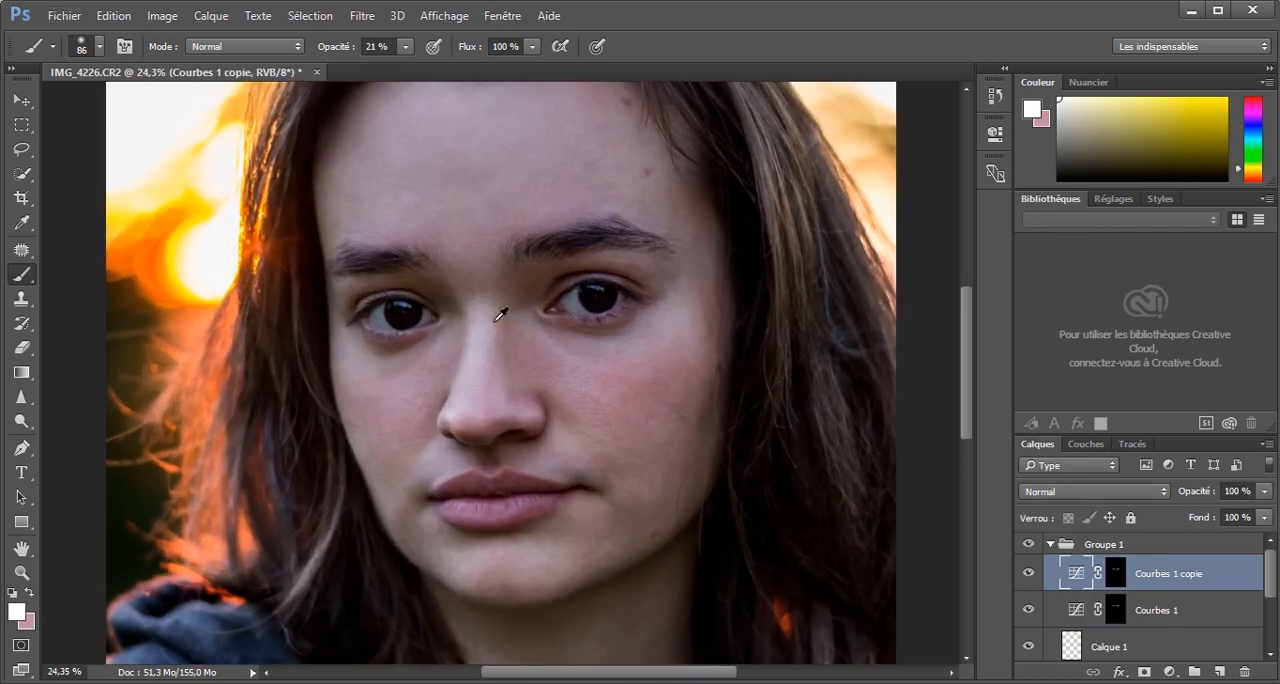
pyautogui.scroll(-1, 500, 315)
pyautogui.scroll(-3, 514, 303)
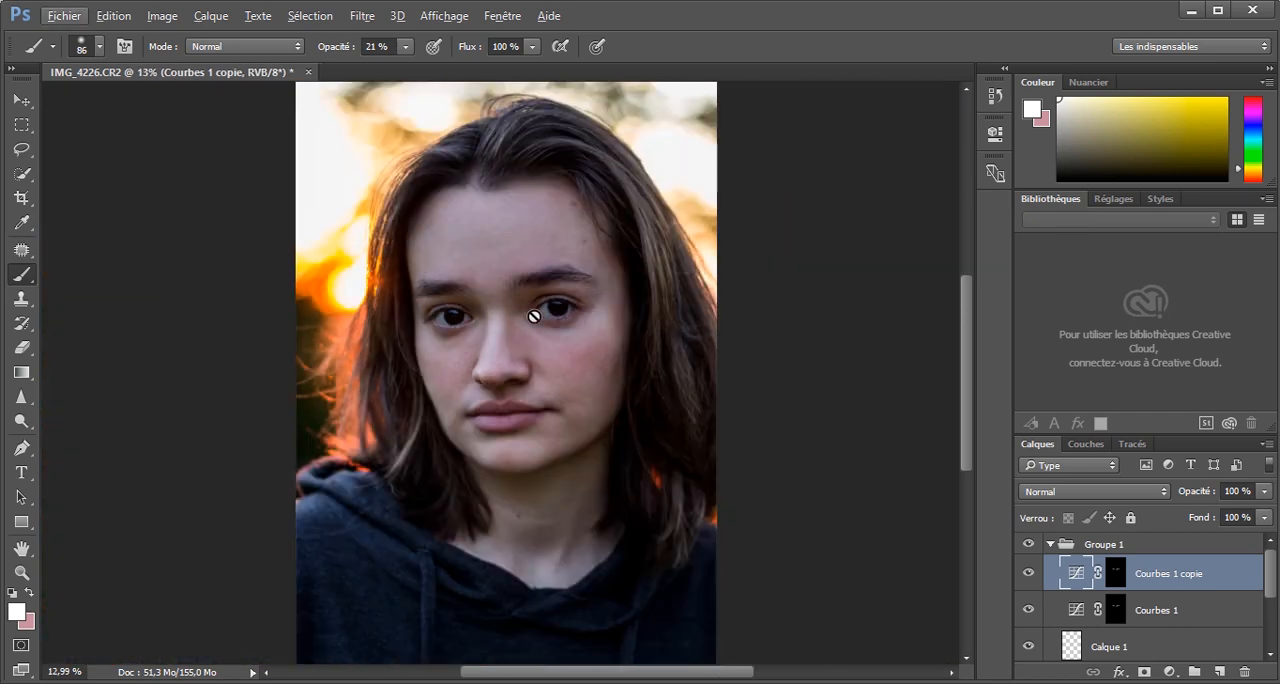
# Try brightening the forehead and other parts of the face on the copied Curves mask with a size 302 white brush at 41% opacity.
pyautogui.click(1110, 578)
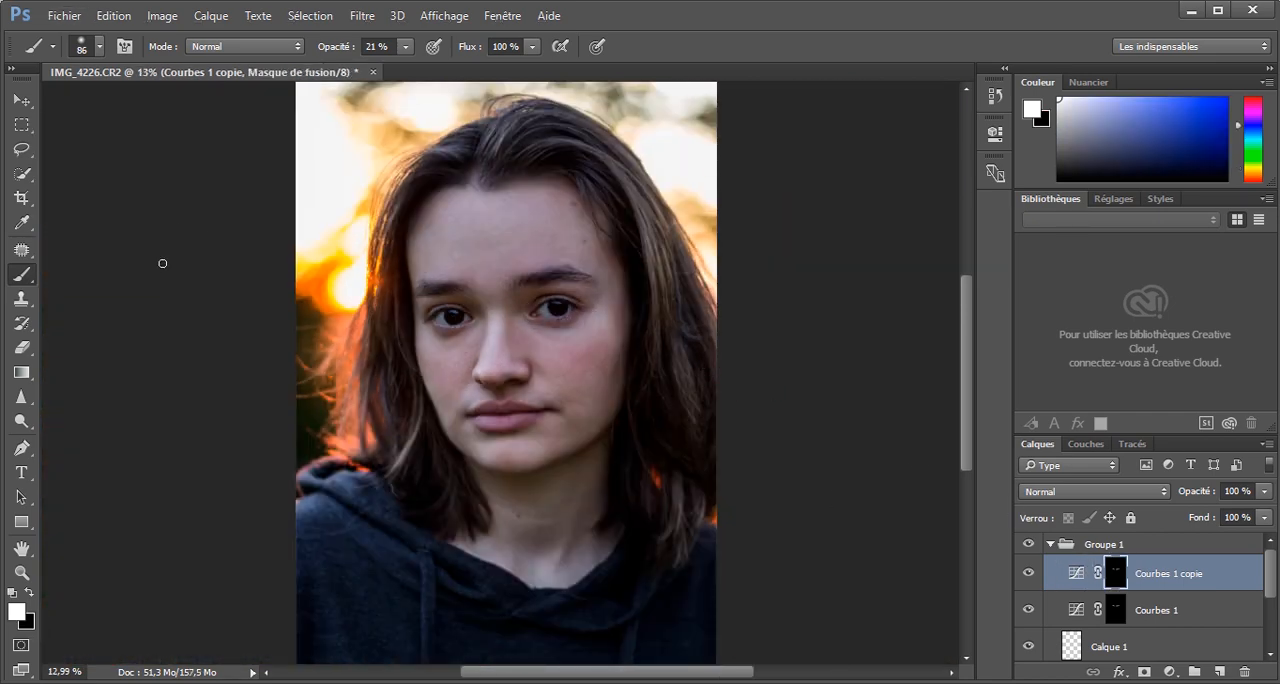
pyautogui.moveTo(567, 338); pyautogui.dragTo(551, 338)
pyautogui.moveTo(491, 211); pyautogui.dragTo(506, 214)
pyautogui.moveTo(339, 47); pyautogui.dragTo(353, 49)
pyautogui.moveTo(478, 204)
pyautogui.mouseDown()
pyautogui.moveTo(451, 248)
pyautogui.moveTo(460, 234)
pyautogui.moveTo(541, 221)
pyautogui.moveTo(508, 267)
pyautogui.mouseUp()
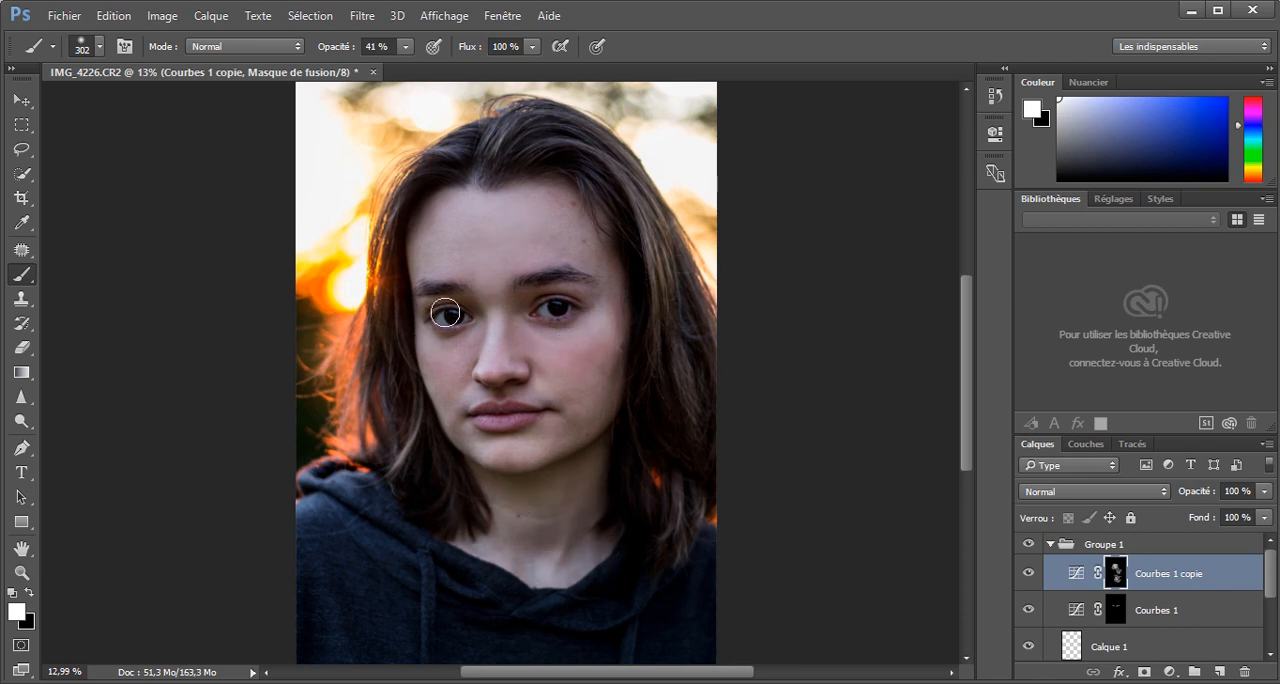
pyautogui.scroll(-1, 446, 313)
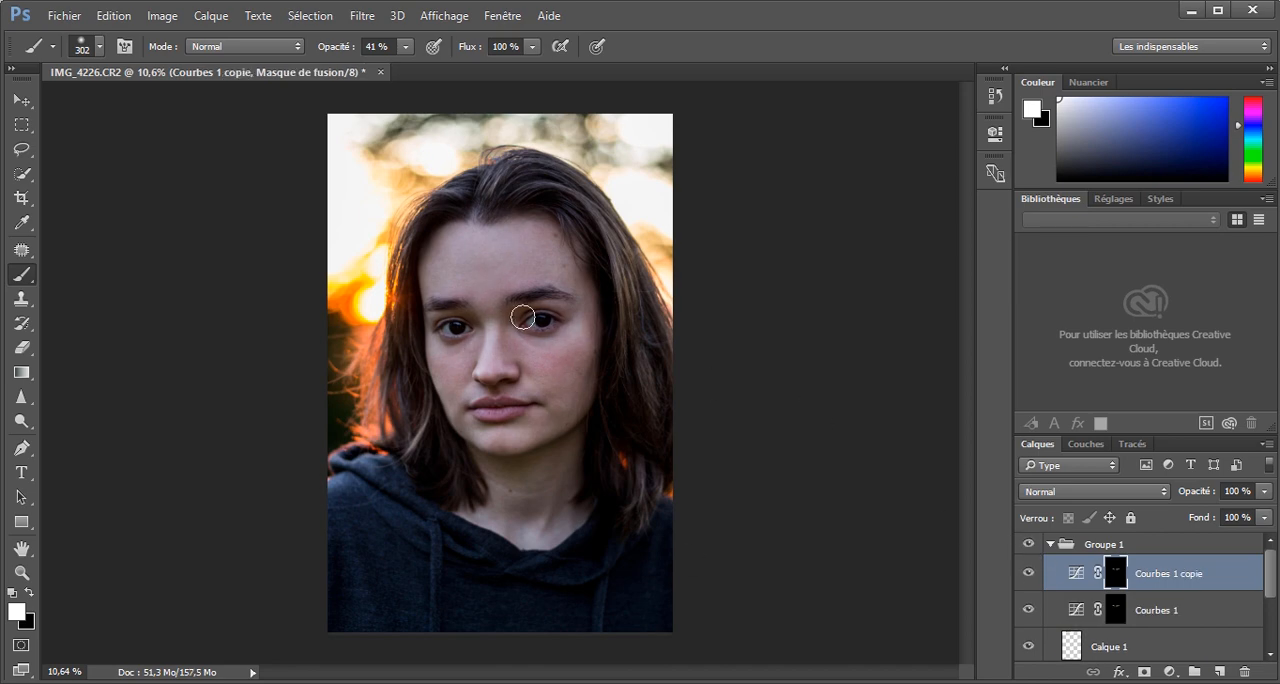
pyautogui.scroll(9, 523, 317)
pyautogui.scroll(-7, 588, 416)
# Add another Curves adjustment layer with a curve that slightly darkens the image, and invert its mask to black.
pyautogui.click(1169, 672)
pyautogui.click(1132, 379)
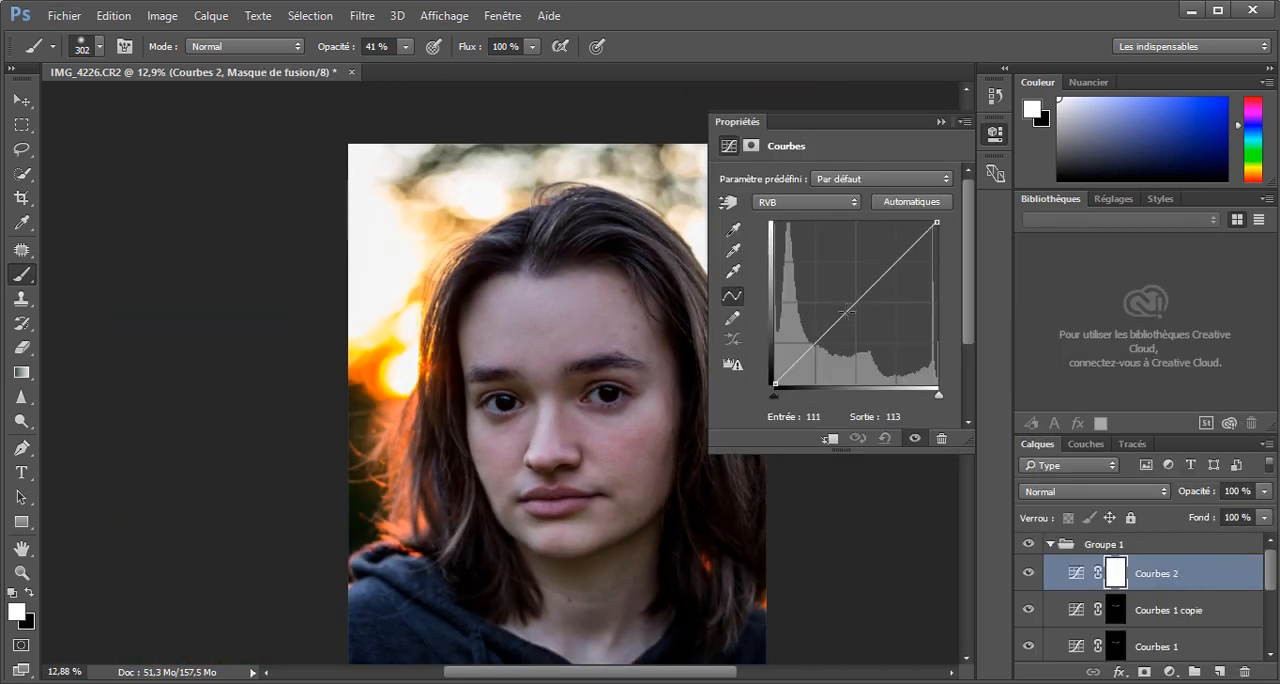
pyautogui.moveTo(813, 345); pyautogui.dragTo(813, 353)
pyautogui.moveTo(859, 310); pyautogui.dragTo(861, 303)
pyautogui.click(941, 122)
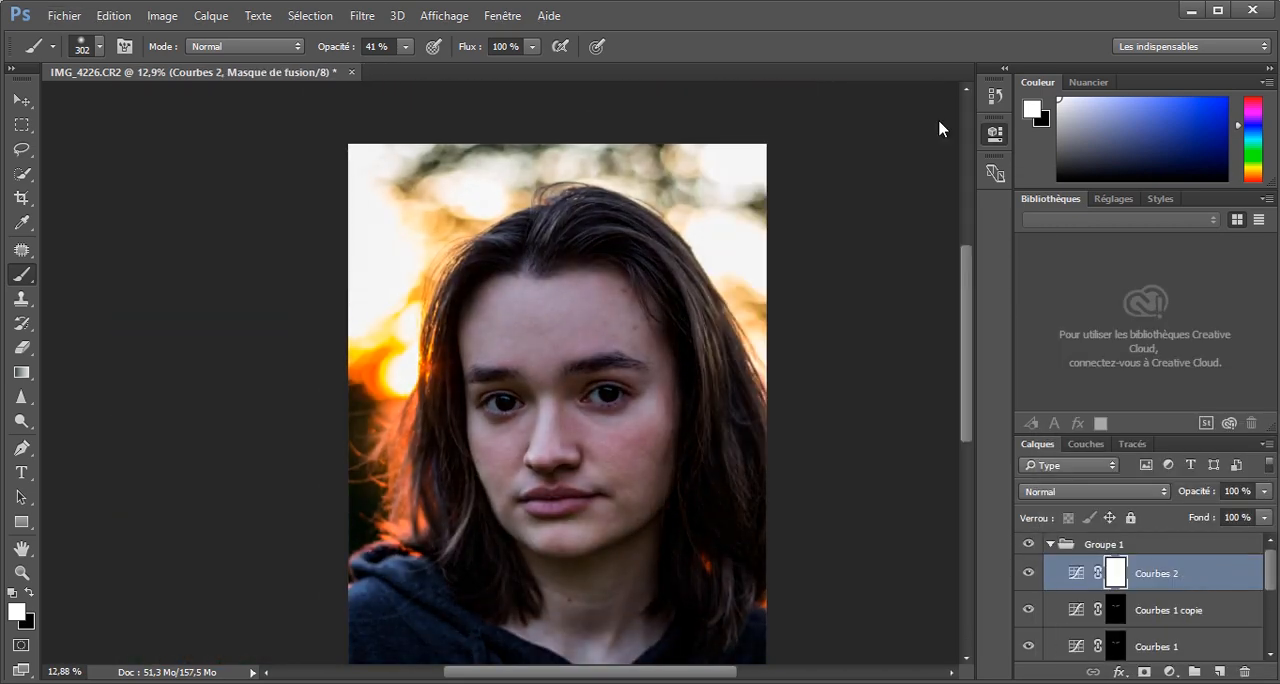
pyautogui.hotkey('ctrl', 'i')
# Darken the skin under the chin by painting white on the new Curves mask with a size 146 brush at 28% opacity.
pyautogui.scroll(5, 543, 371)
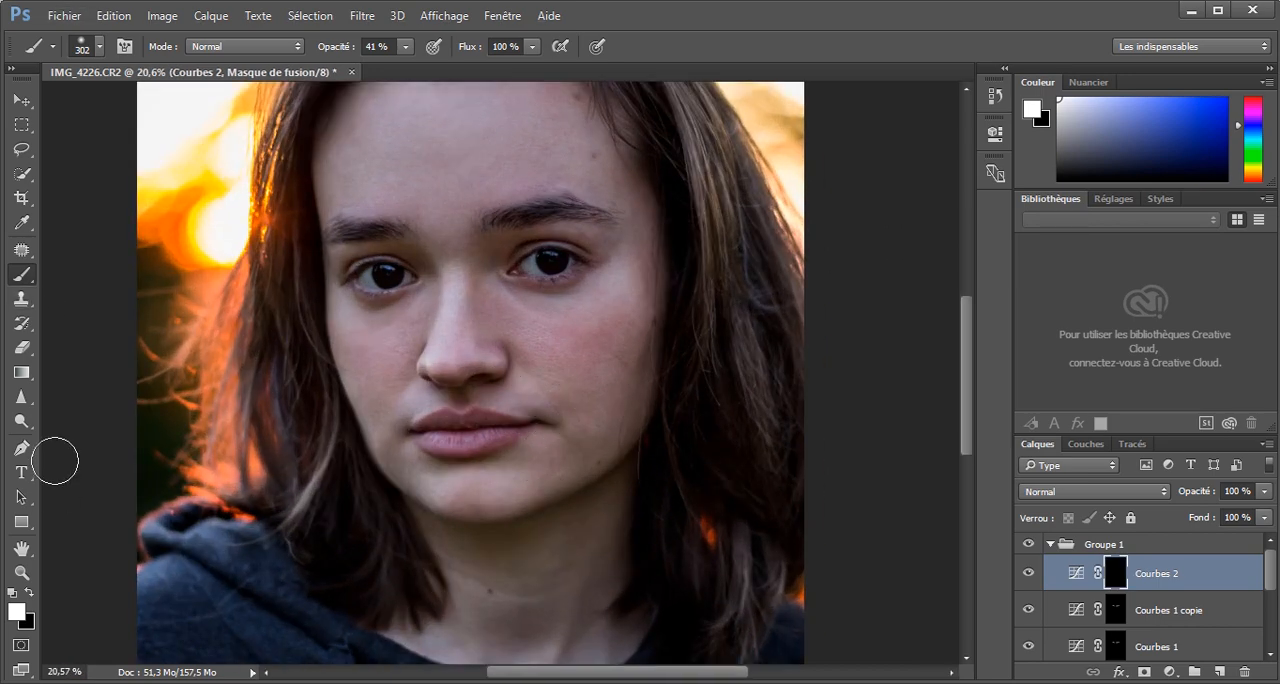
pyautogui.moveTo(343, 50); pyautogui.dragTo(333, 50)
pyautogui.keyDown('alt'); pyautogui.rightClick(435, 385); pyautogui.keyUp('alt')
pyautogui.scroll(-2, 526, 587)
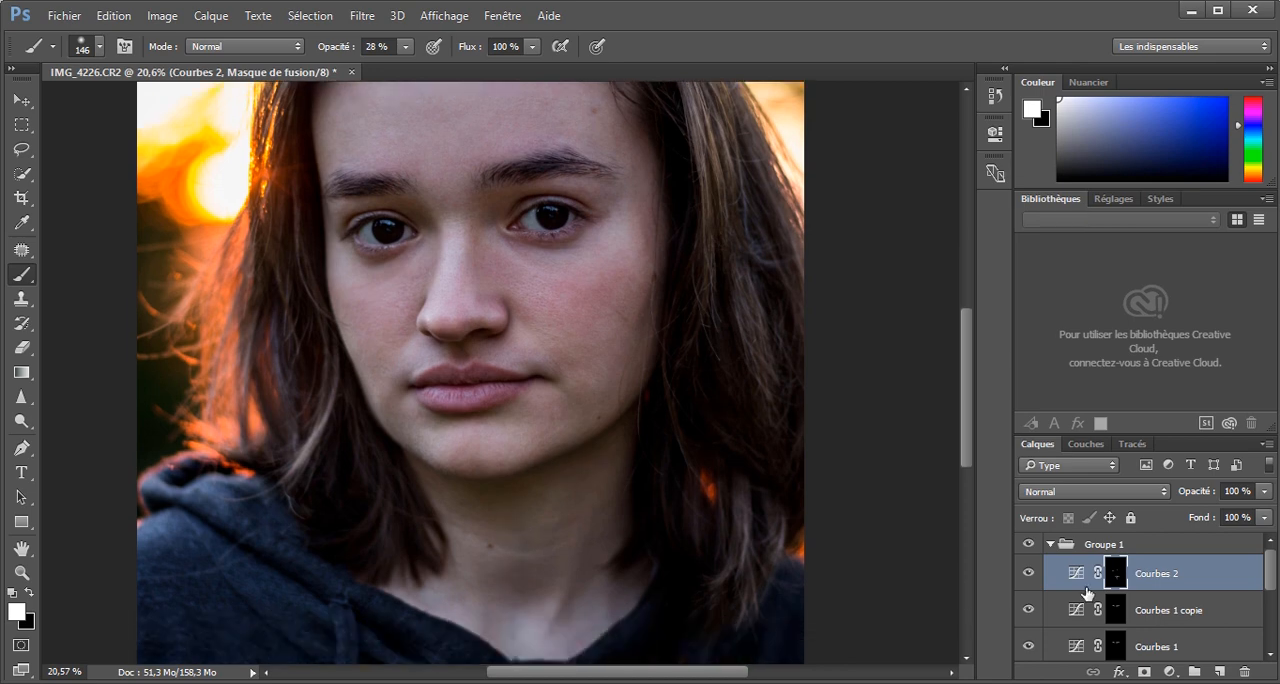
# Darken the outer edge of the right-hand cheek and the left-hand temple and forehead edge on the same Curves mask.
pyautogui.scroll(3, 653, 425)
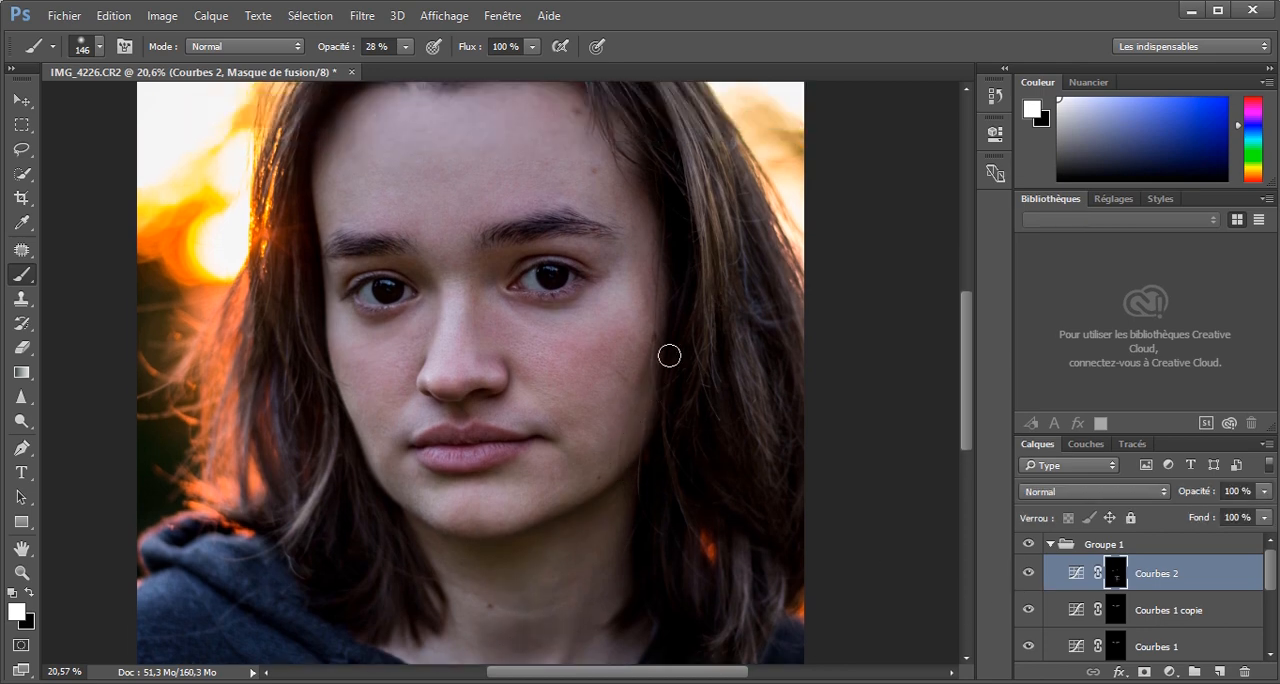
pyautogui.moveTo(669, 355); pyautogui.dragTo(623, 414)
pyautogui.scroll(6, 620, 317)
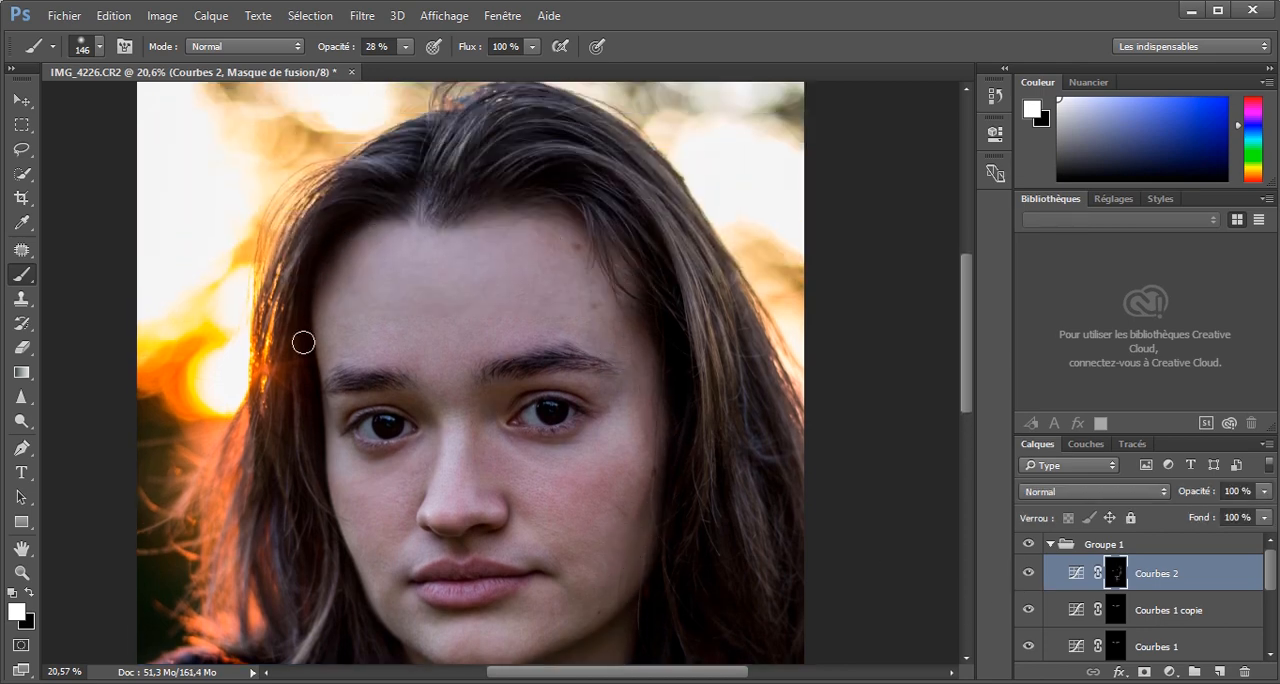
pyautogui.moveTo(303, 342); pyautogui.dragTo(389, 342)
# Darken the shadows around the nose on the Curves mask with a size 59 brush and review the whole portrait.
pyautogui.scroll(-7, 389, 342)
pyautogui.scroll(5, 515, 352)
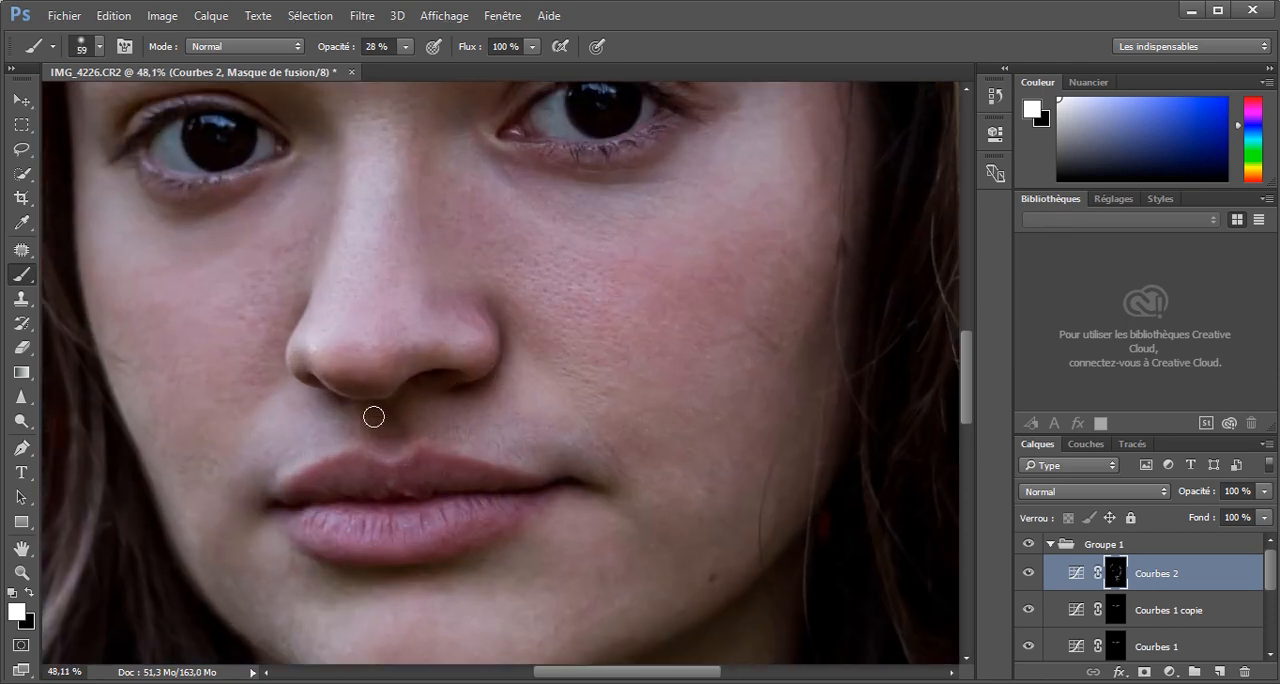
pyautogui.scroll(-6, 414, 368)
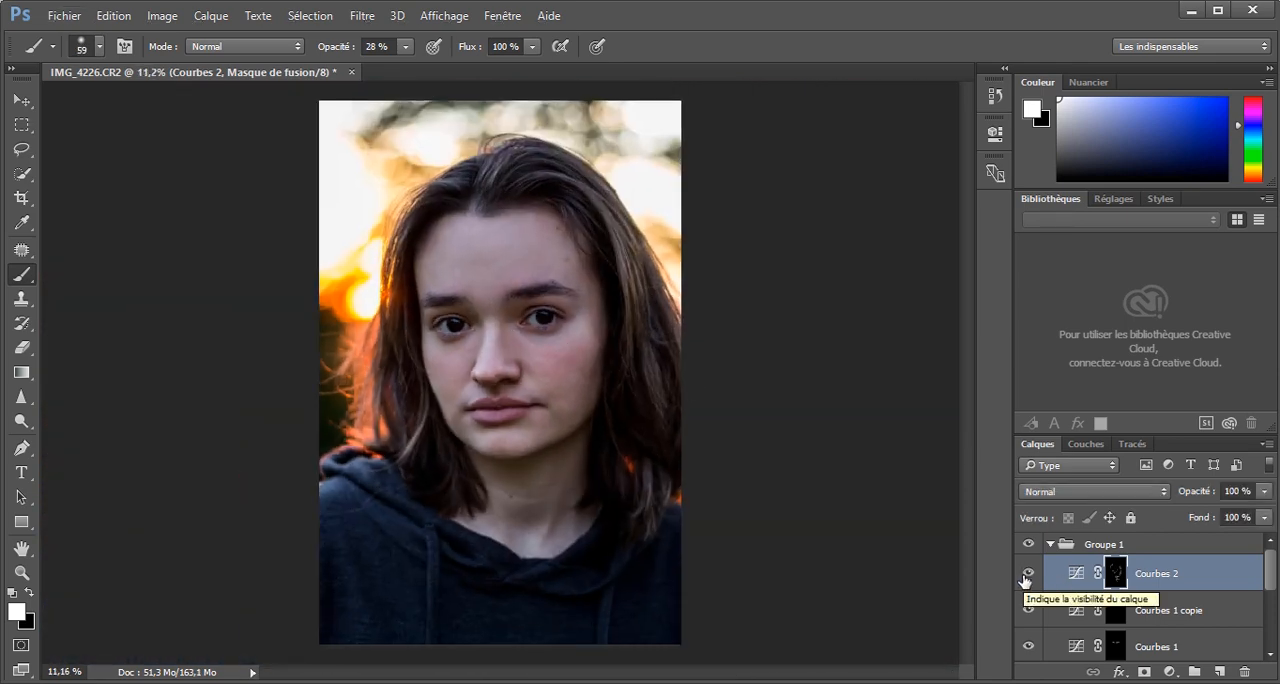
pyautogui.scroll(2, 510, 355)
pyautogui.scroll(-1, 510, 355)
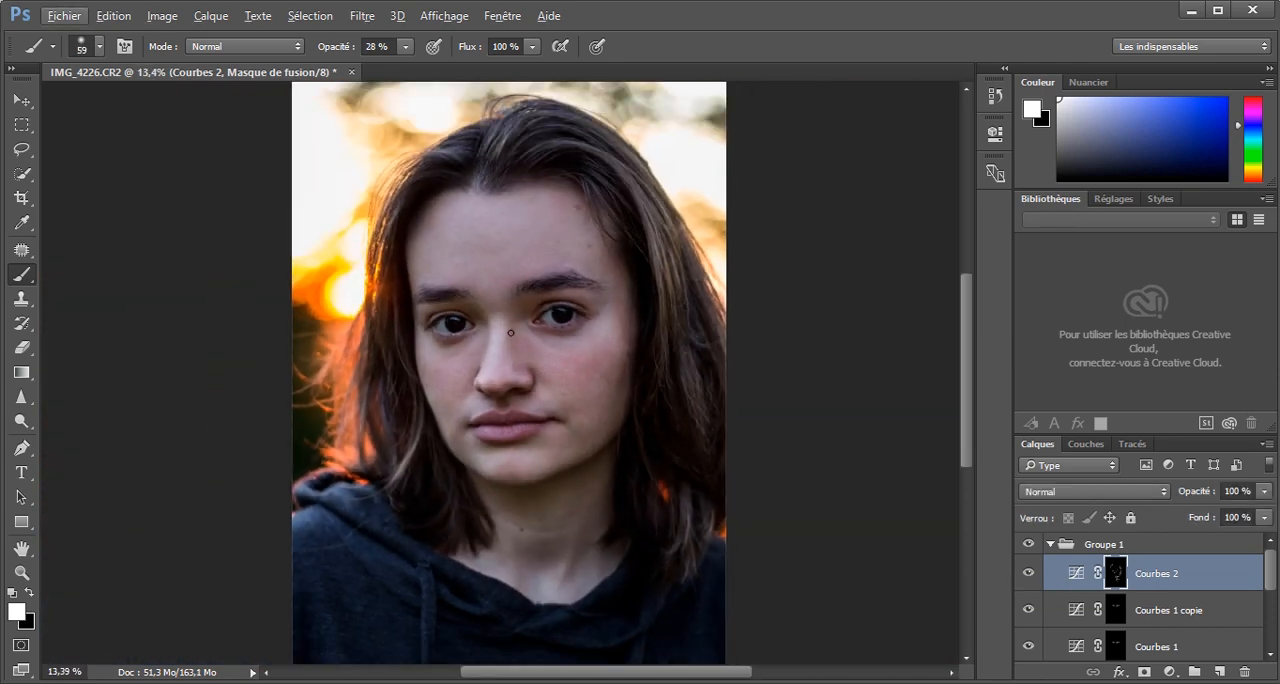
# Add a Curves adjustment layer above the "boutons + cernes copie" layer and name it "cheveux clair".
pyautogui.scroll(-1, 720, 464)
pyautogui.scroll(1, 500, 458)
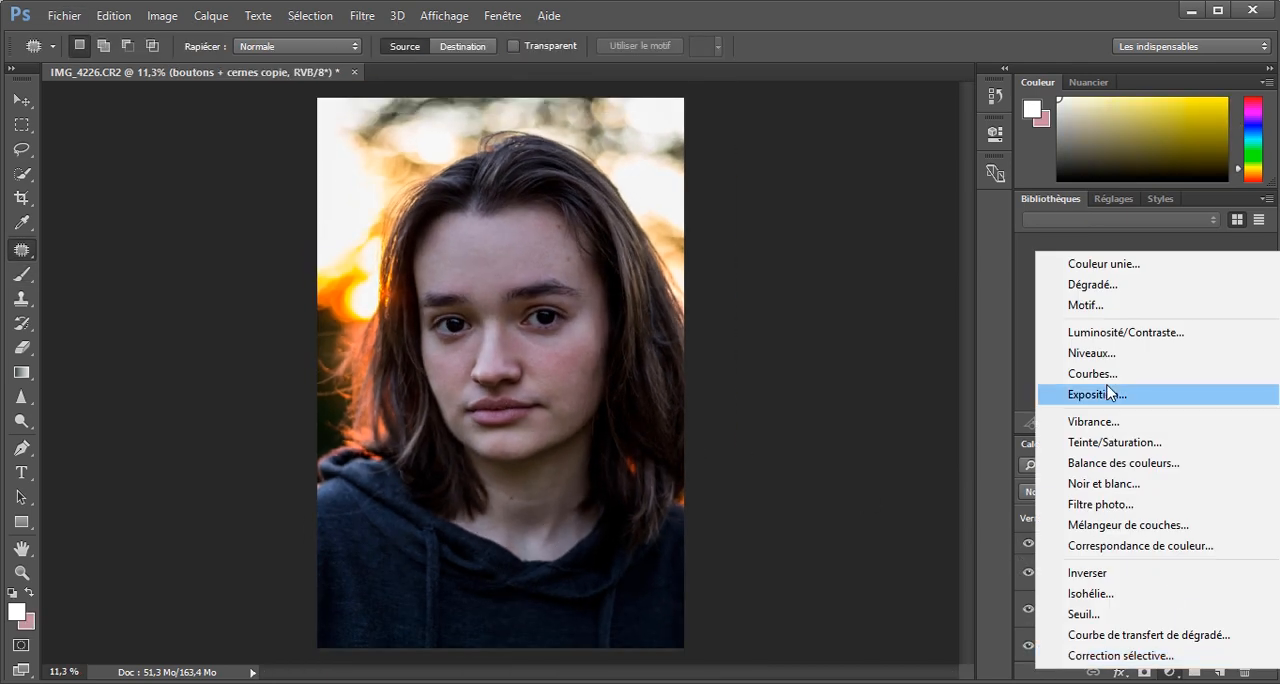
pyautogui.click(1100, 372)
pyautogui.scroll(2, 1151, 549)
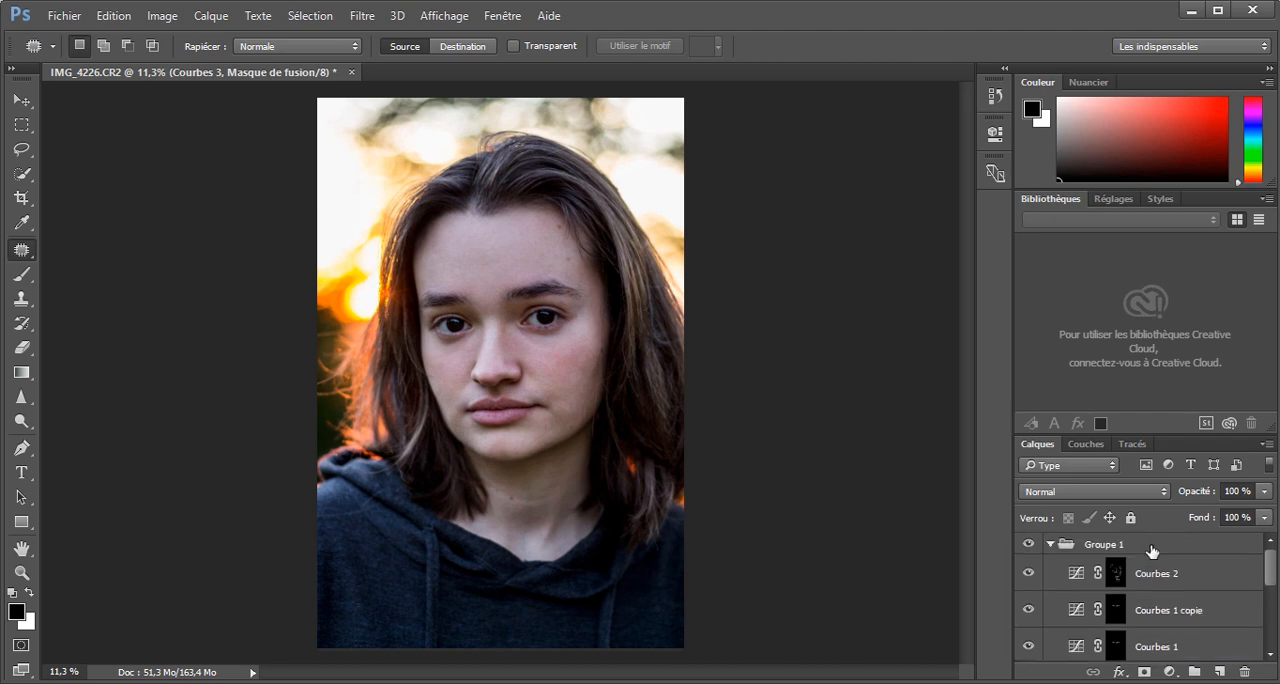
pyautogui.scroll(-3, 1151, 590)
pyautogui.doubleClick(1157, 612)
pyautogui.write('cheveux clair')
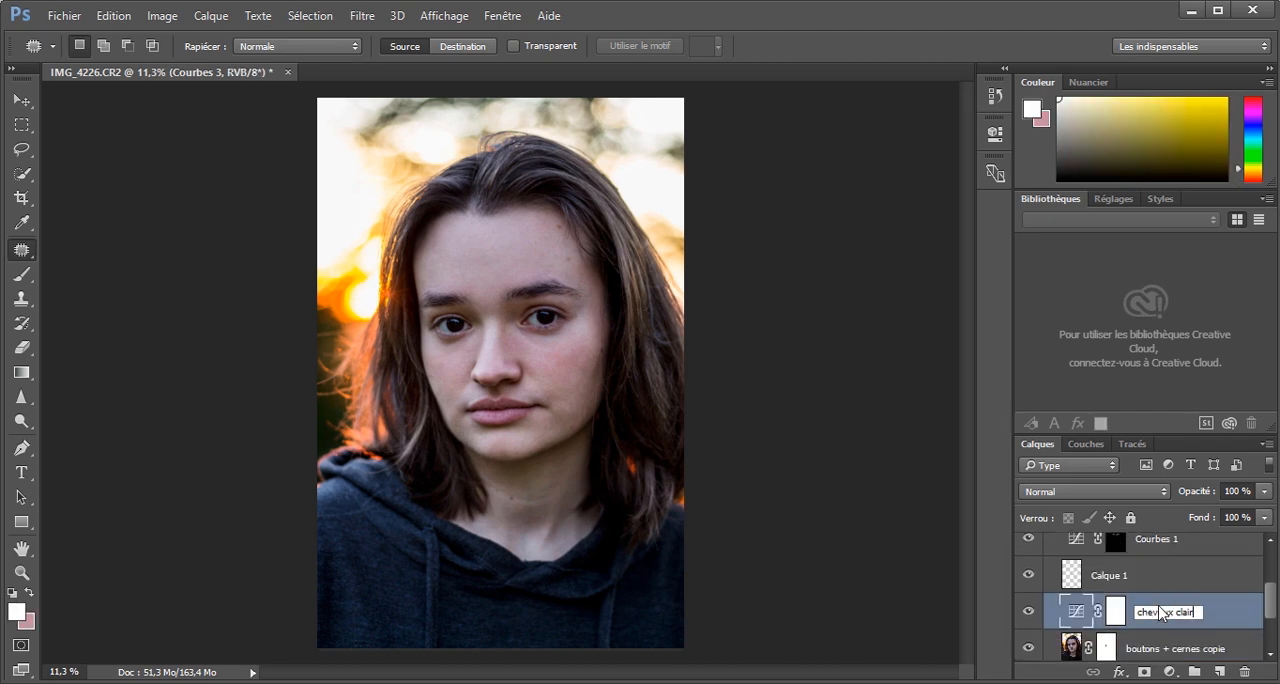
# Invert the "cheveux clair" layer mask to black and switch to the Brush tool.
pyautogui.click(1154, 578)
pyautogui.click(1117, 612)
pyautogui.click(14, 278)
pyautogui.hotkey('ctrl', 'i')
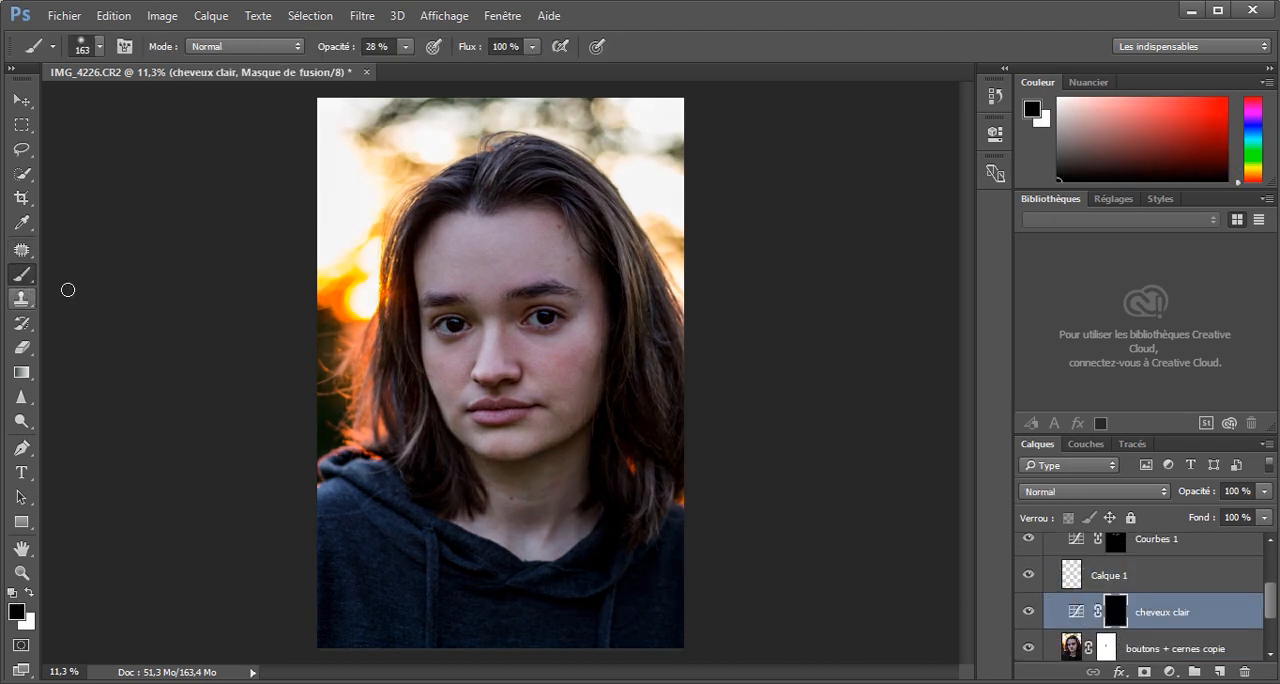
# Lighten hair strands on the crown and right-hand side by painting white on the mask with a size 19 brush at 69% opacity.
pyautogui.scroll(3, 594, 216)
pyautogui.moveTo(467, 165)
pyautogui.mouseDown()
pyautogui.moveTo(431, 149)
pyautogui.moveTo(414, 160)
pyautogui.mouseUp()
pyautogui.press('x')
pyautogui.moveTo(430, 140); pyautogui.dragTo(545, 104)
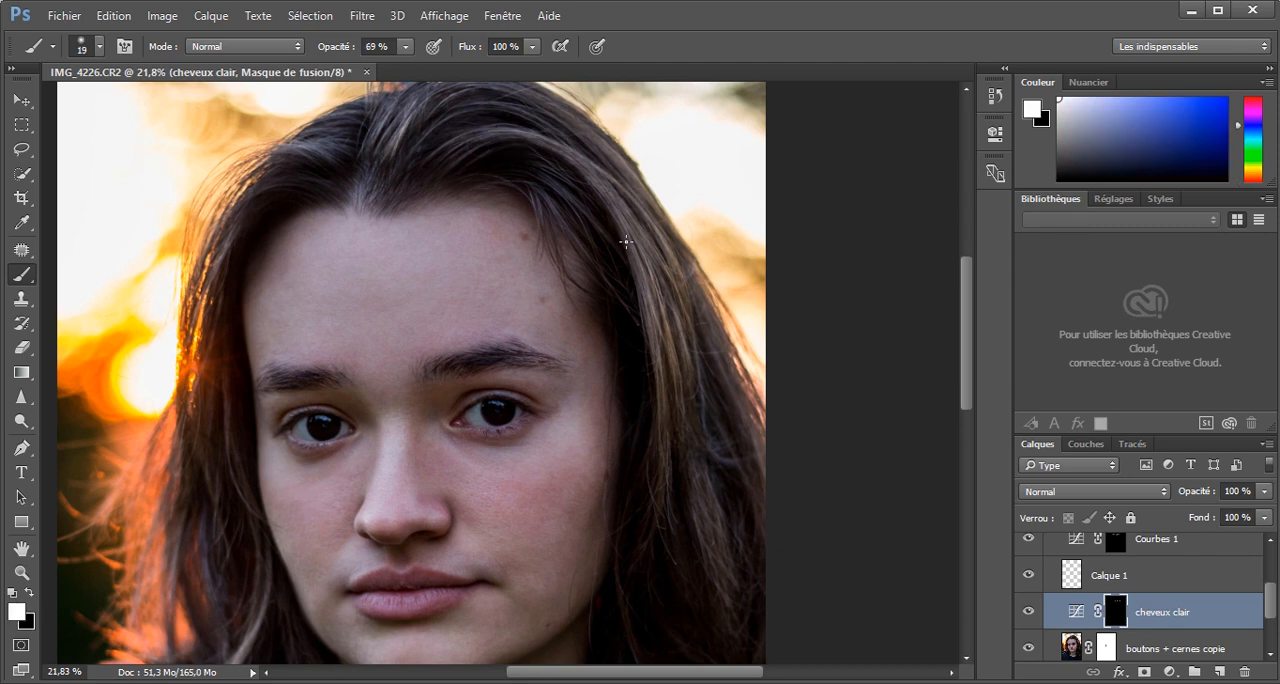
pyautogui.moveTo(626, 241); pyautogui.dragTo(682, 375)
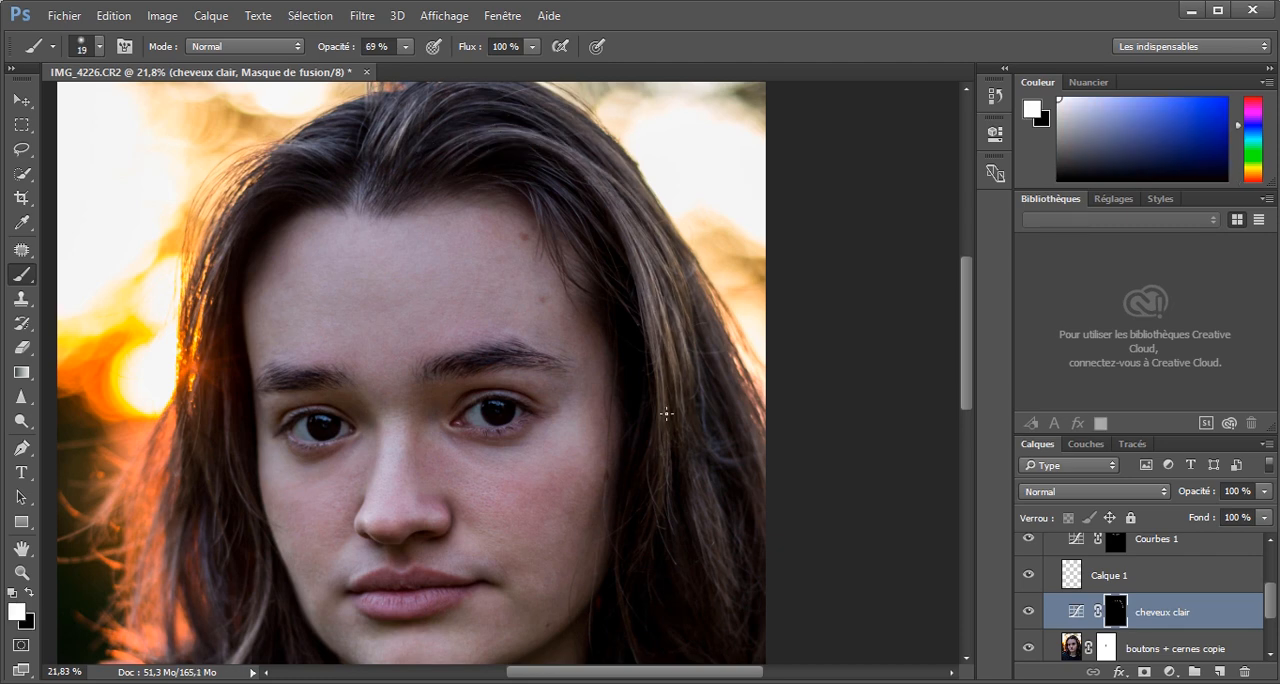
# Lighten the lower right-hand hair ends and left-hand strands on the same mask, and compare the portrait with and without Groupe 1.
pyautogui.scroll(-3, 697, 402)
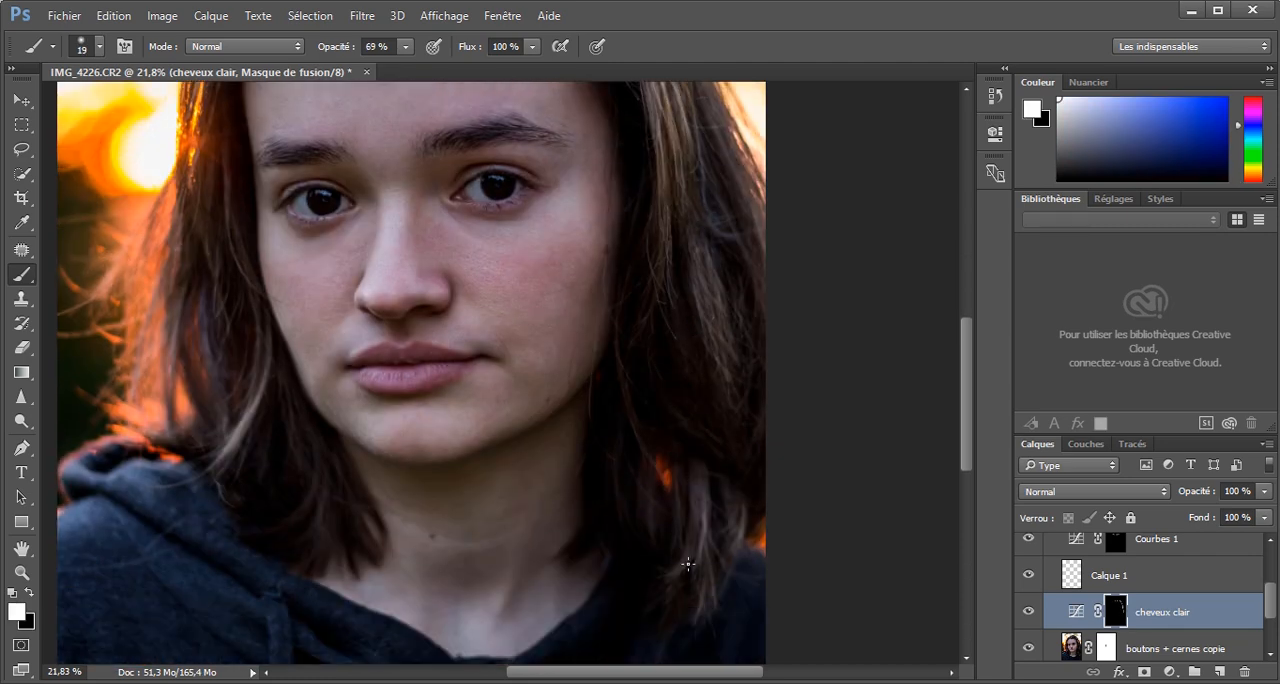
pyautogui.moveTo(688, 564); pyautogui.dragTo(718, 601)
pyautogui.scroll(1, 259, 406)
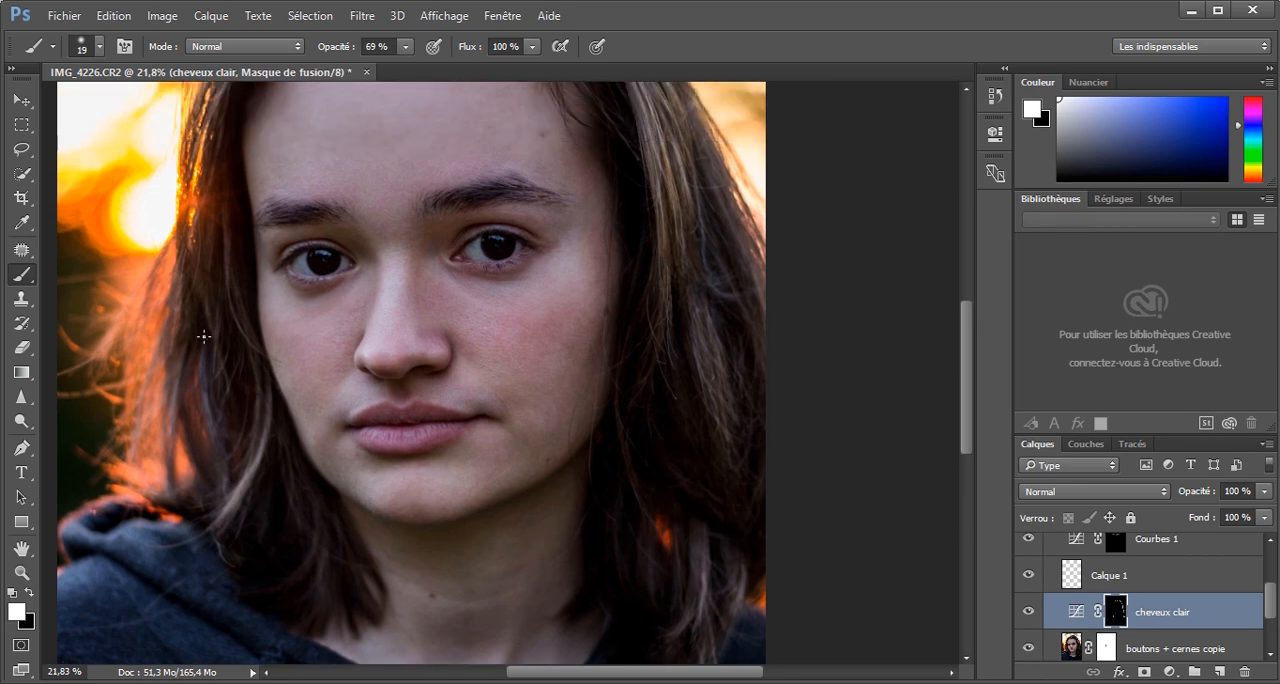
pyautogui.scroll(1, 203, 336)
pyautogui.scroll(2, 211, 258)
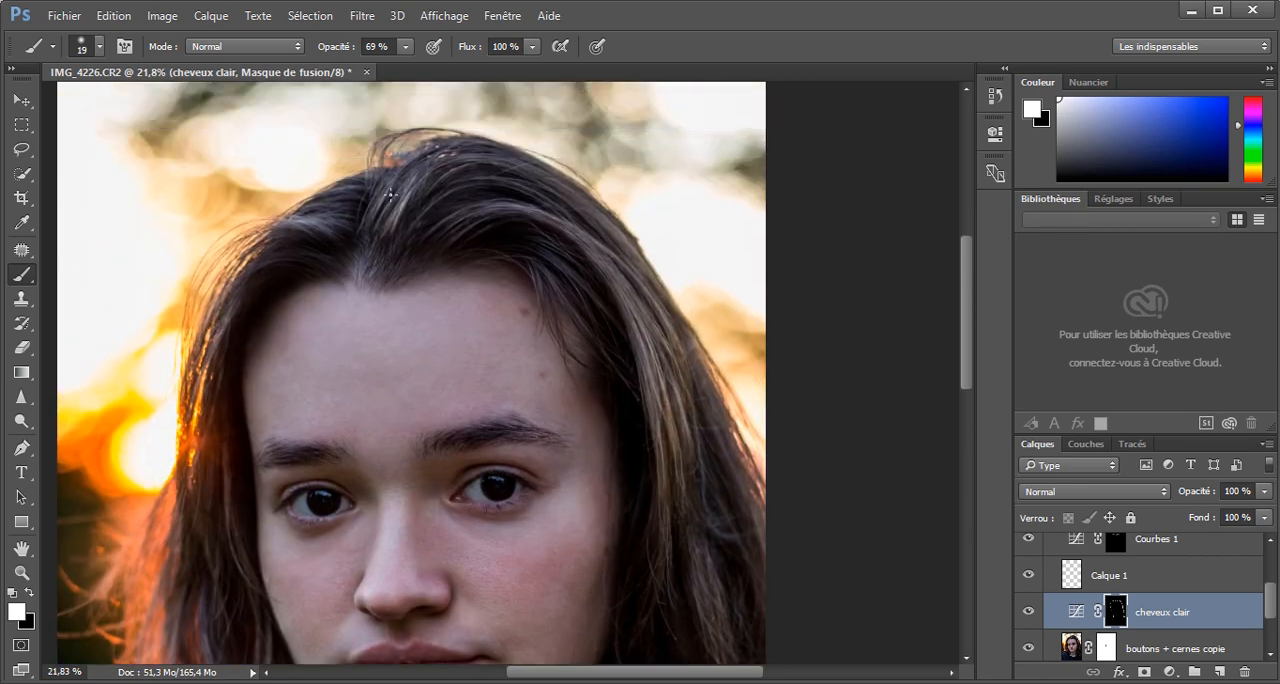
pyautogui.scroll(-3, 565, 337)
pyautogui.scroll(3, 1063, 577)
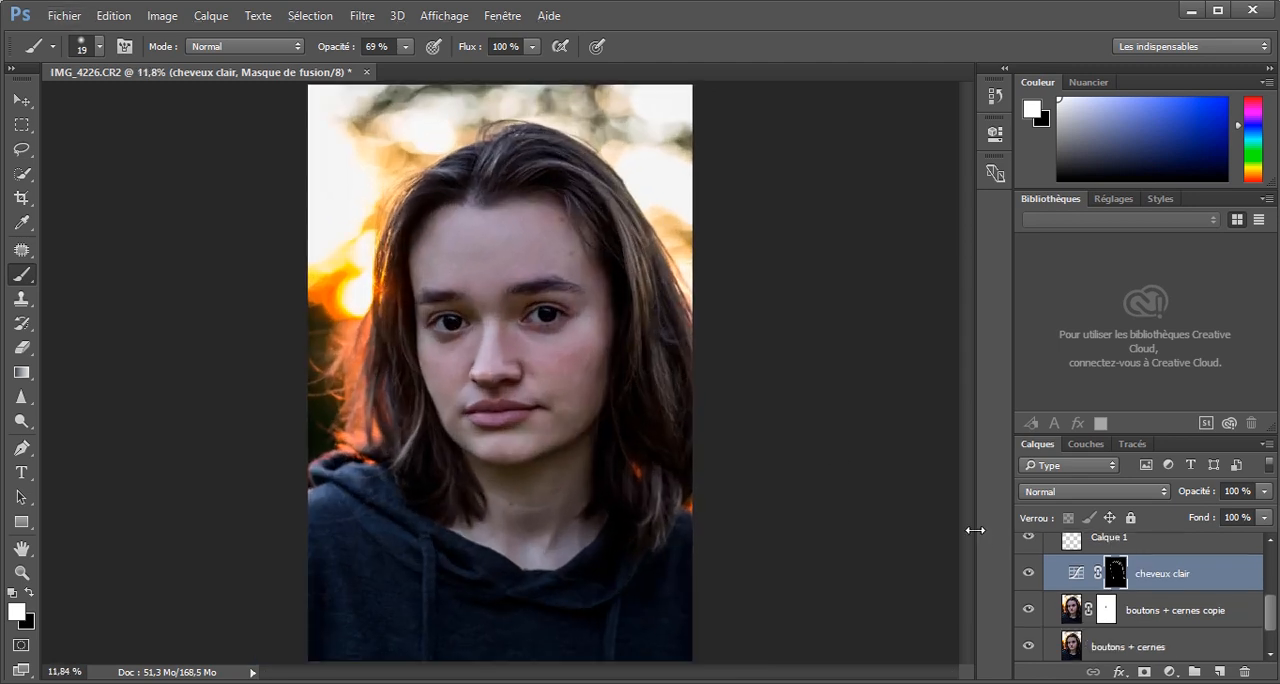
pyautogui.scroll(2, 1063, 577)
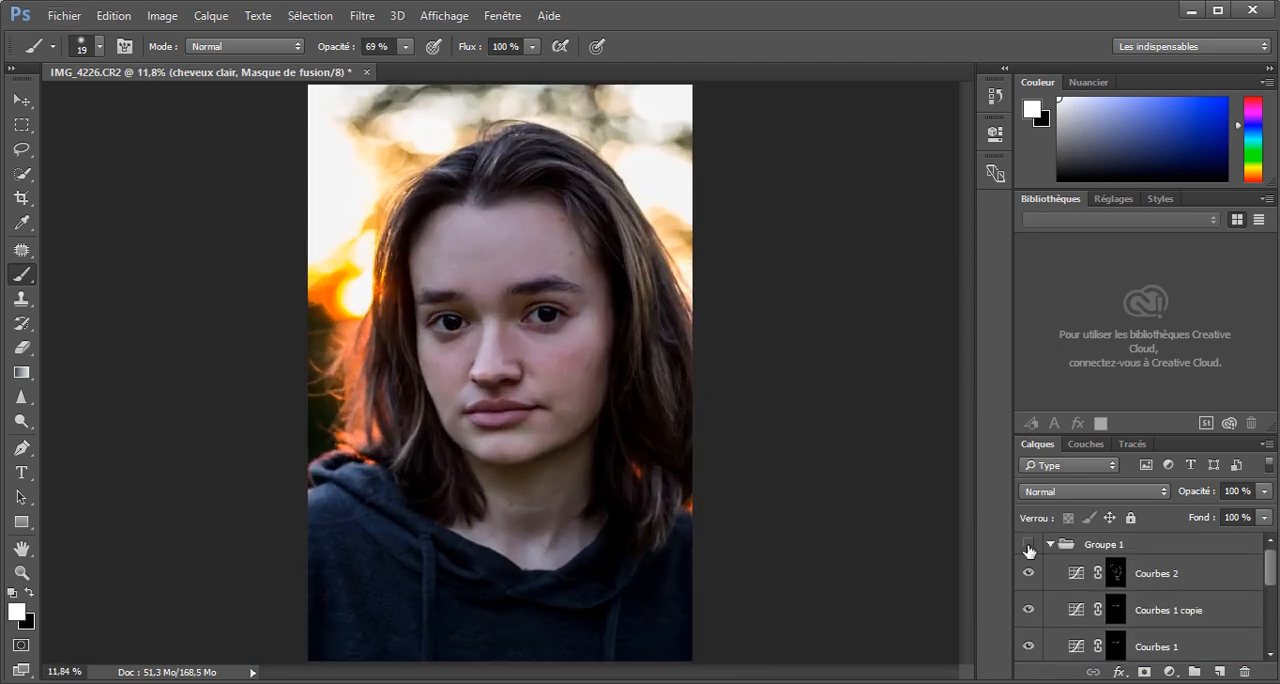
pyautogui.click(1028, 544)
pyautogui.click(1028, 544)
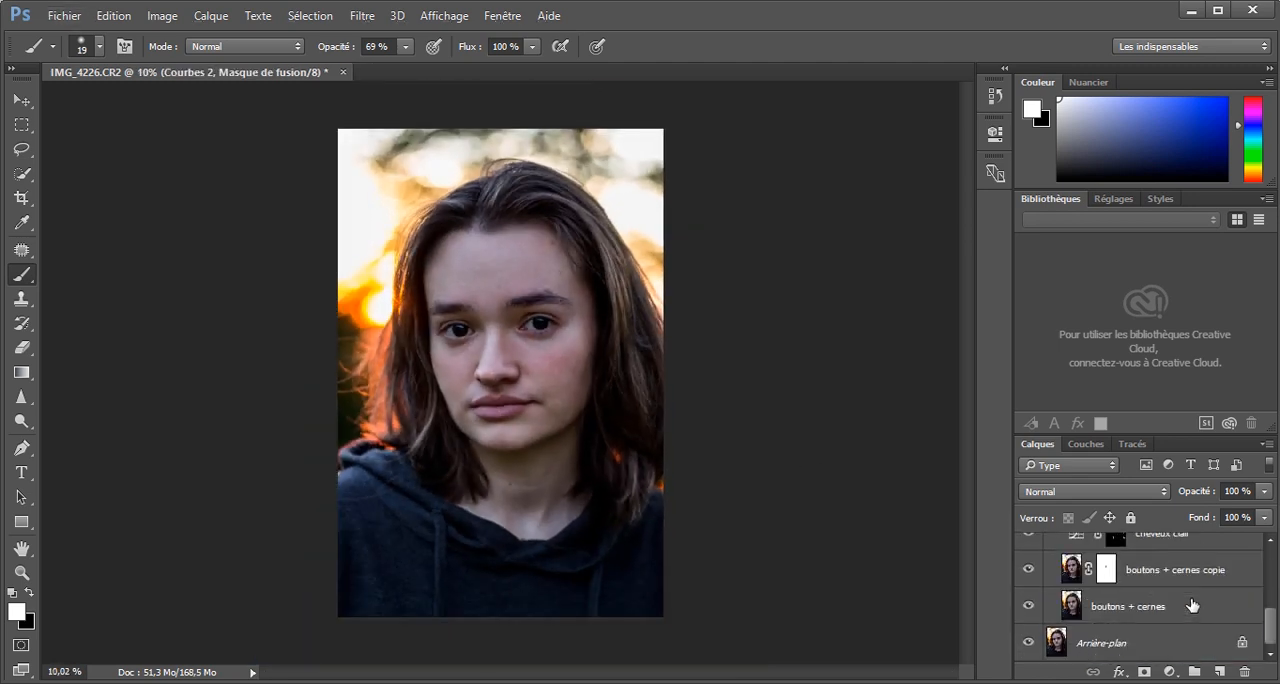
# Add a Hue/Saturation adjustment layer with a black mask above Courbes 2 and raise its saturation to +18.
pyautogui.scroll(2, 1190, 597)
pyautogui.click(1189, 590)
pyautogui.scroll(5, 537, 414)
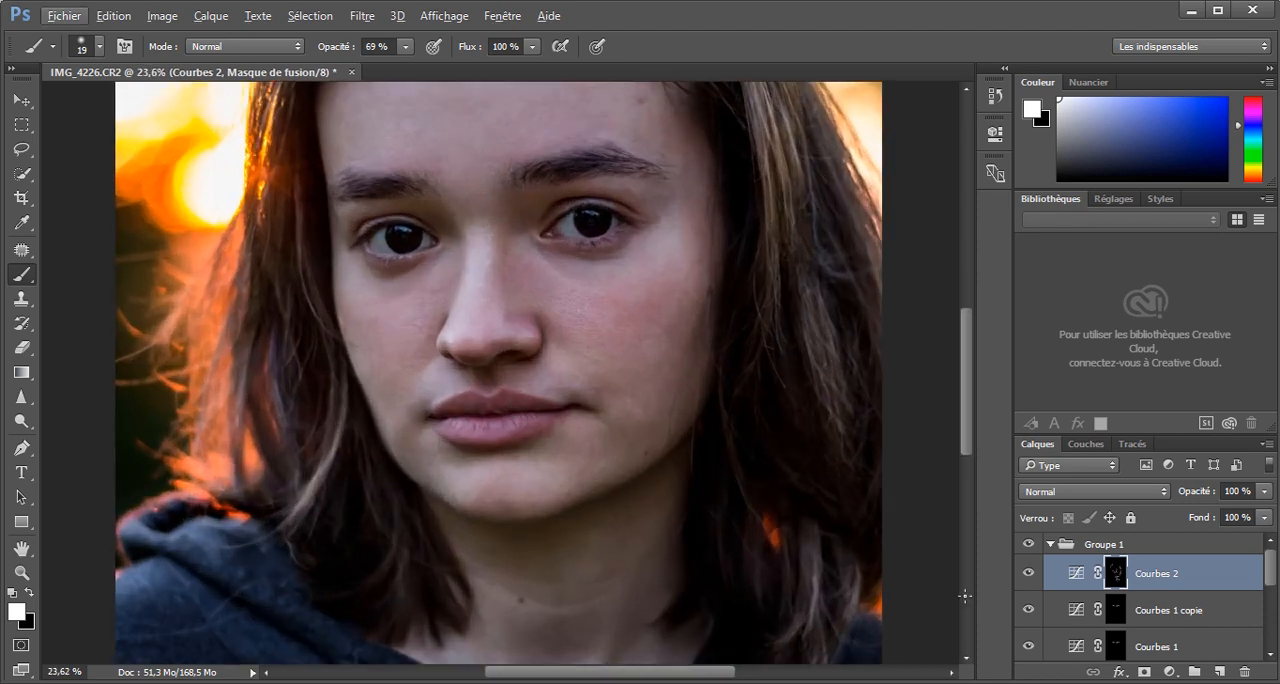
pyautogui.click(1169, 671)
pyautogui.click(1114, 447)
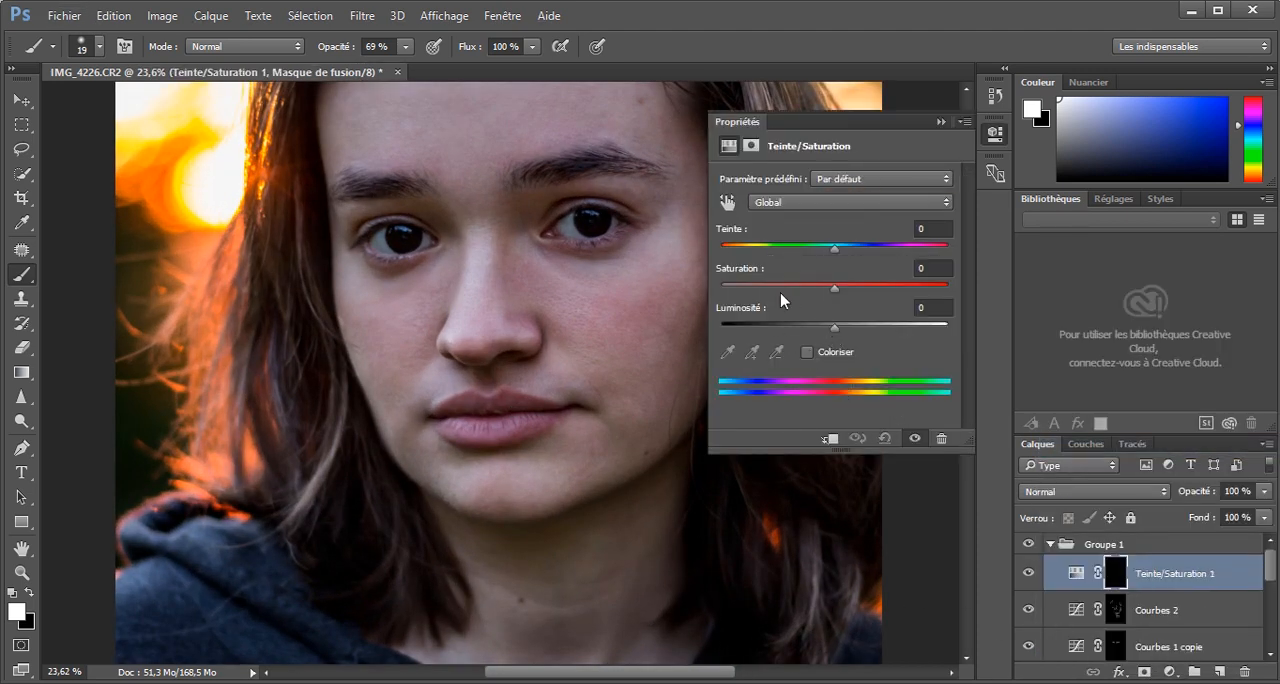
pyautogui.moveTo(834, 288); pyautogui.dragTo(854, 289)
# Paint the lips white on the Hue/Saturation mask with a size 87 brush, using Colorize temporarily as a guide, and compare with the layer hidden.
pyautogui.click(808, 352)
pyautogui.keyDown('alt'); pyautogui.rightClick(461, 425); pyautogui.keyUp('alt')
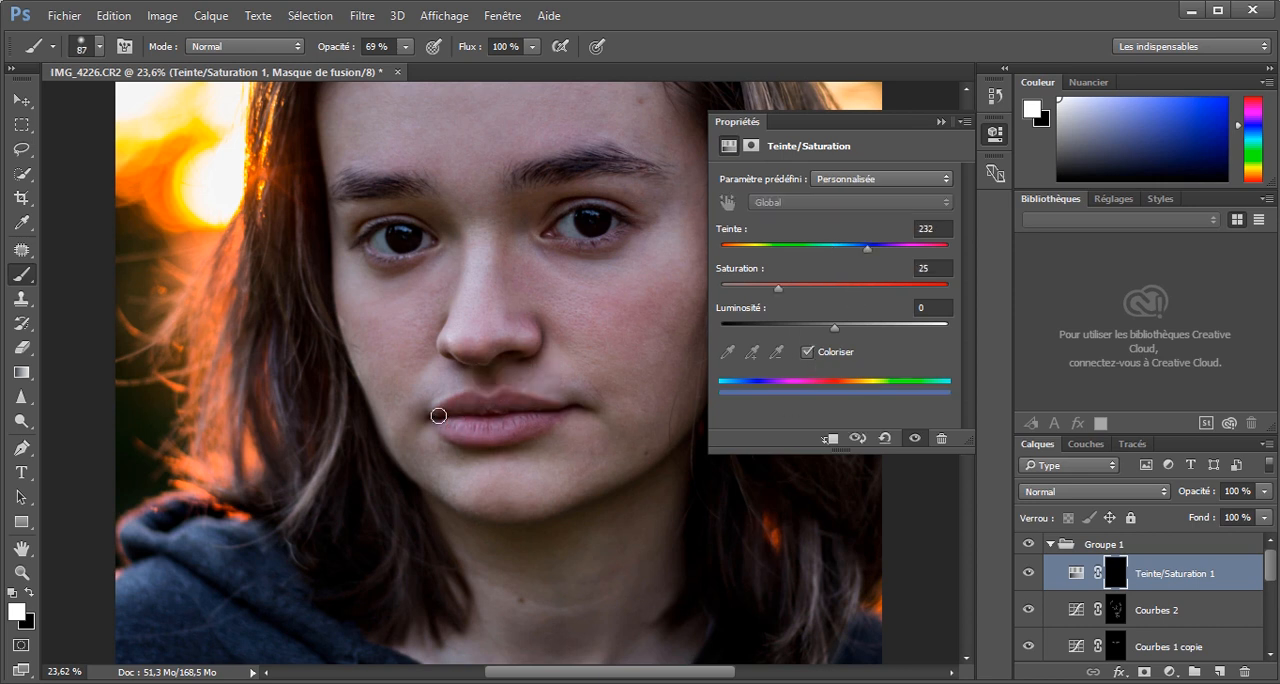
pyautogui.moveTo(438, 415)
pyautogui.mouseDown()
pyautogui.moveTo(505, 401)
pyautogui.moveTo(468, 429)
pyautogui.mouseUp()
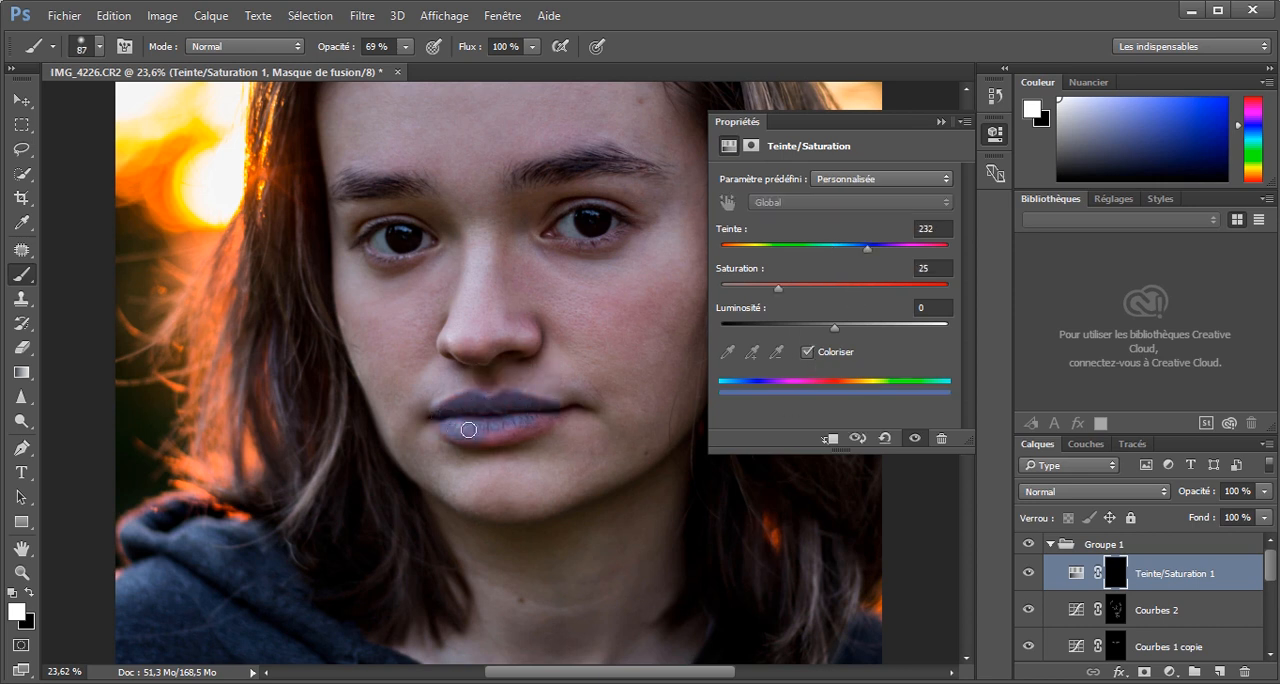
pyautogui.click(808, 352)
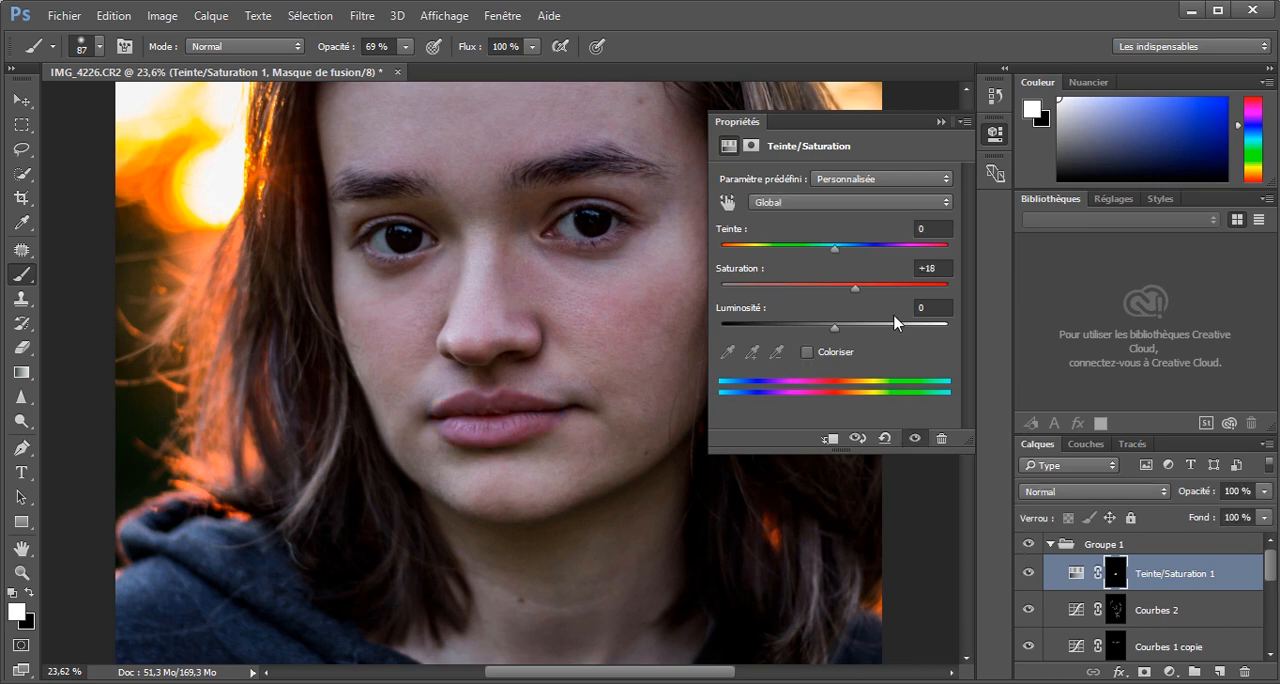
pyautogui.click(941, 122)
pyautogui.scroll(-11, 757, 363)
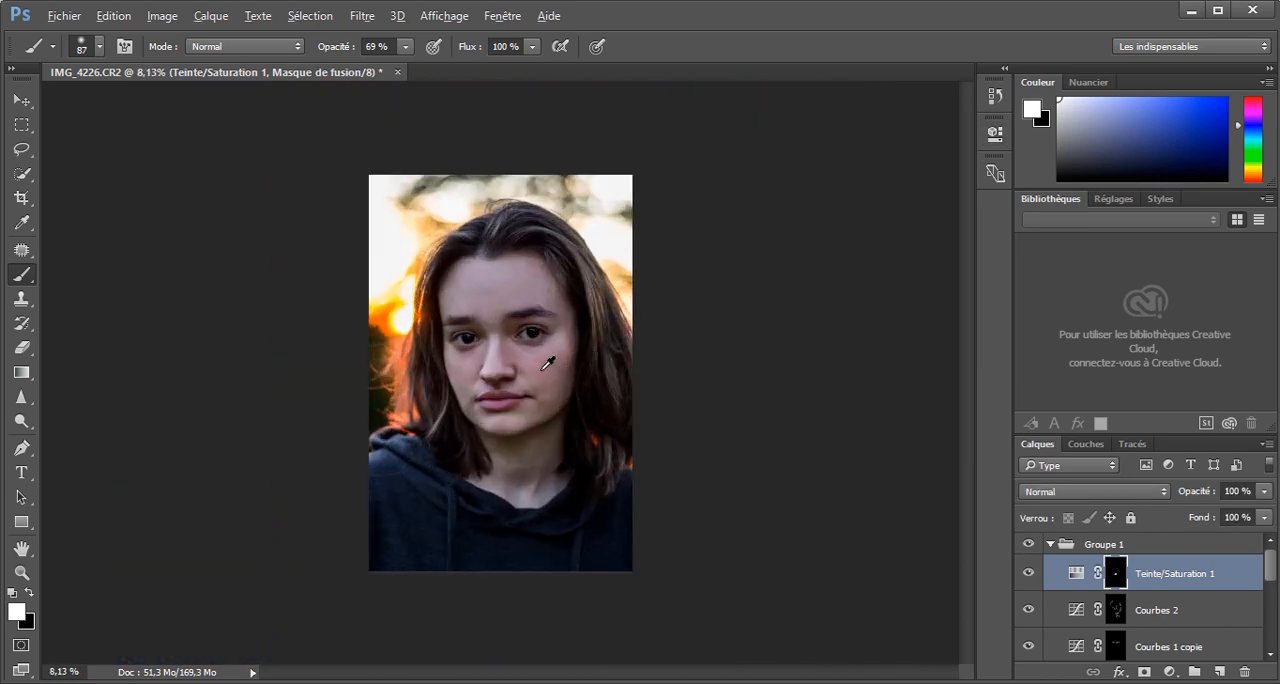
pyautogui.scroll(3, 534, 356)
pyautogui.click(1032, 574)
pyautogui.click(1032, 574)
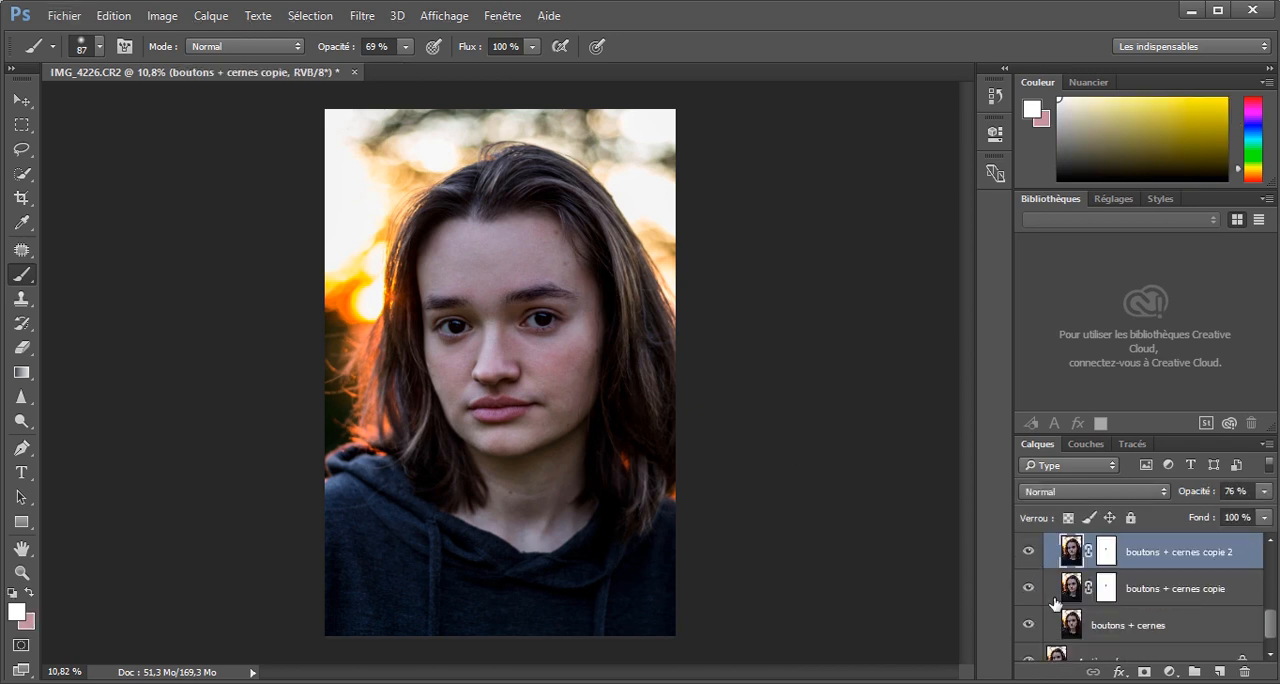
# Duplicate the "boutons + cernes copie" layer and apply the Camera Raw filter to the duplicate with clarity +21 and contrast +5.
pyautogui.click(1071, 552)
pyautogui.click(362, 16)
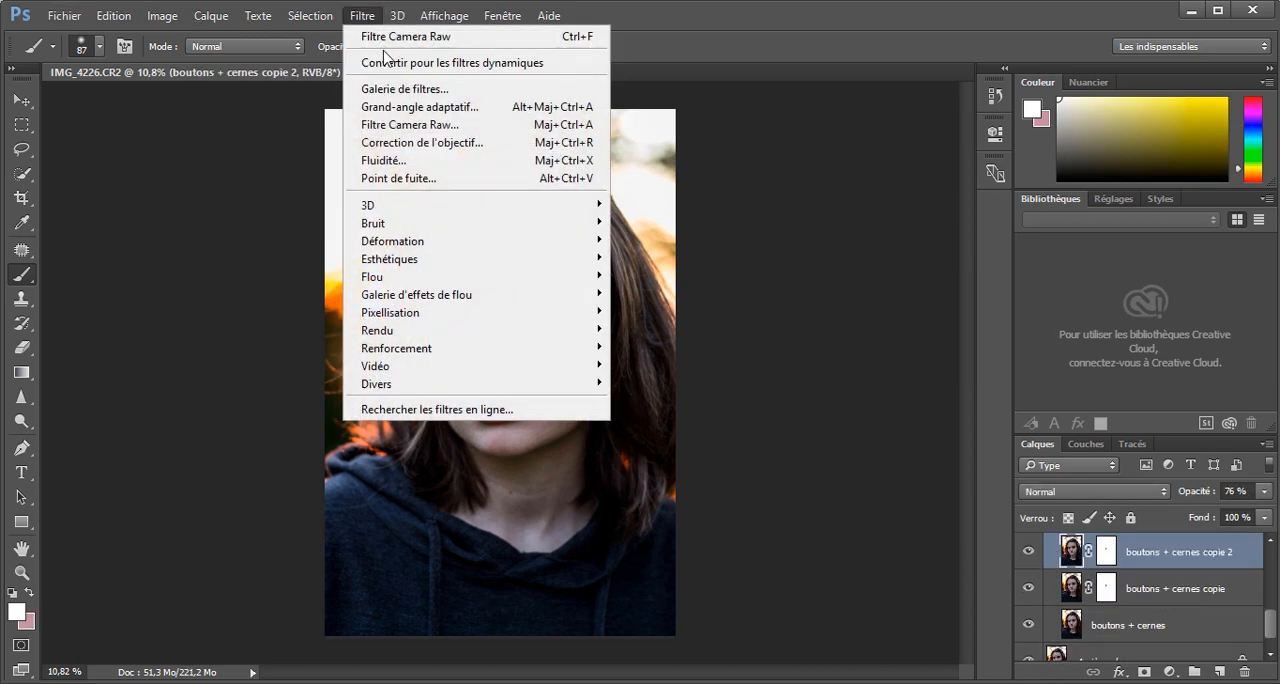
pyautogui.click(405, 124)
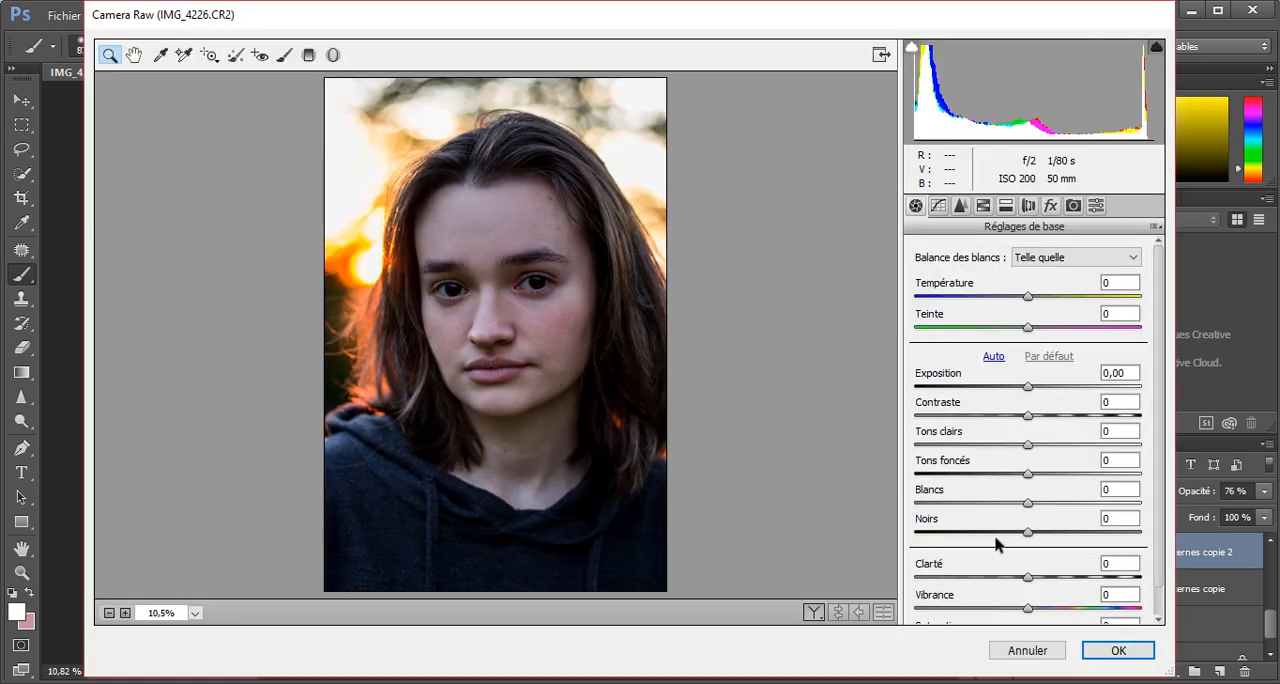
pyautogui.moveTo(1028, 578); pyautogui.dragTo(1052, 587)
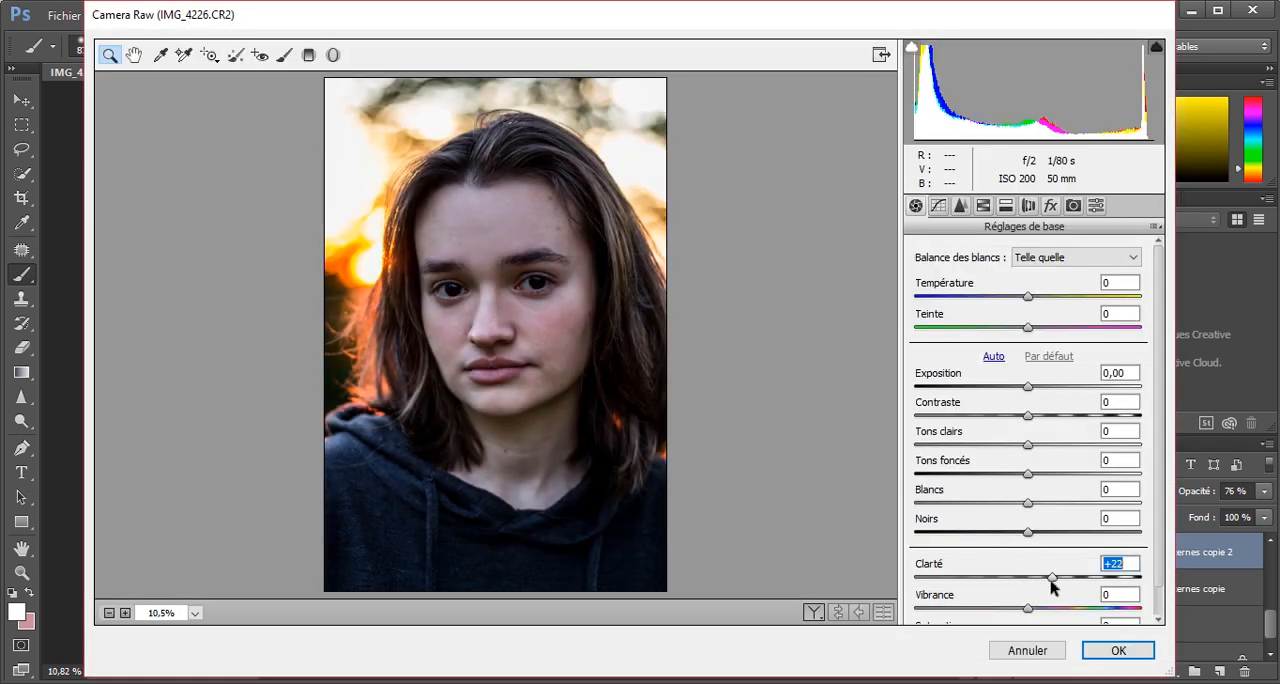
pyautogui.moveTo(1028, 414); pyautogui.dragTo(1033, 415)
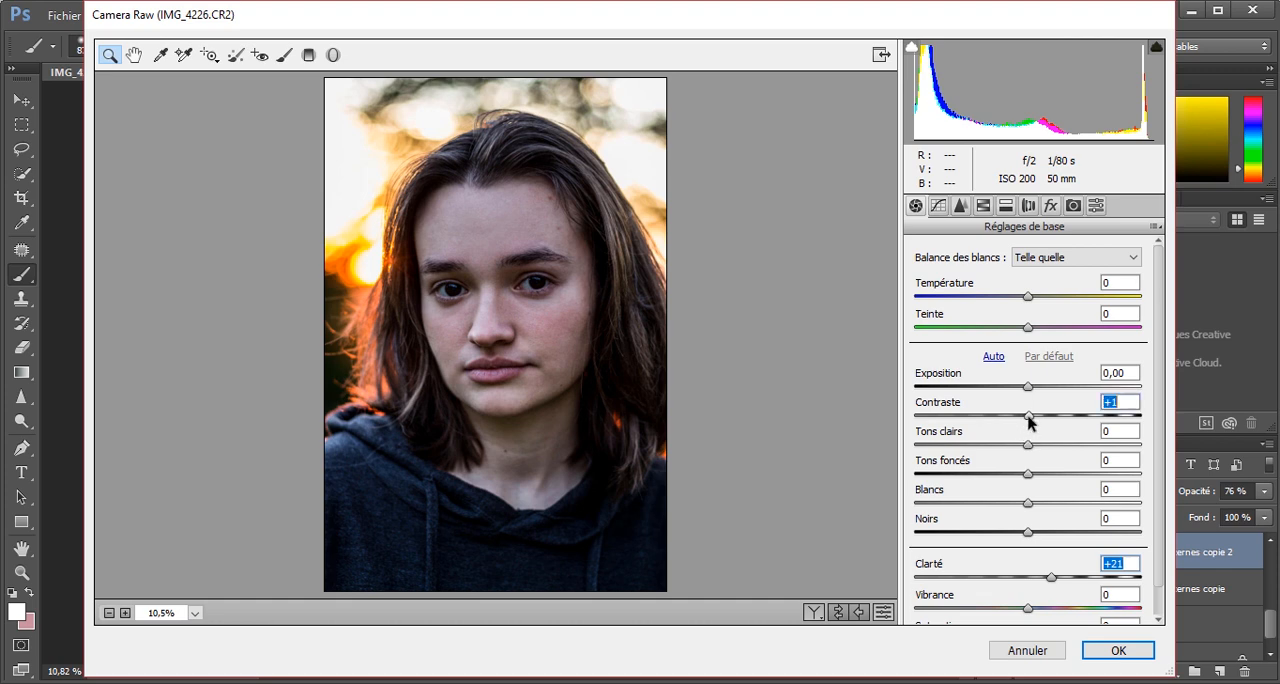
pyautogui.click(1030, 483)
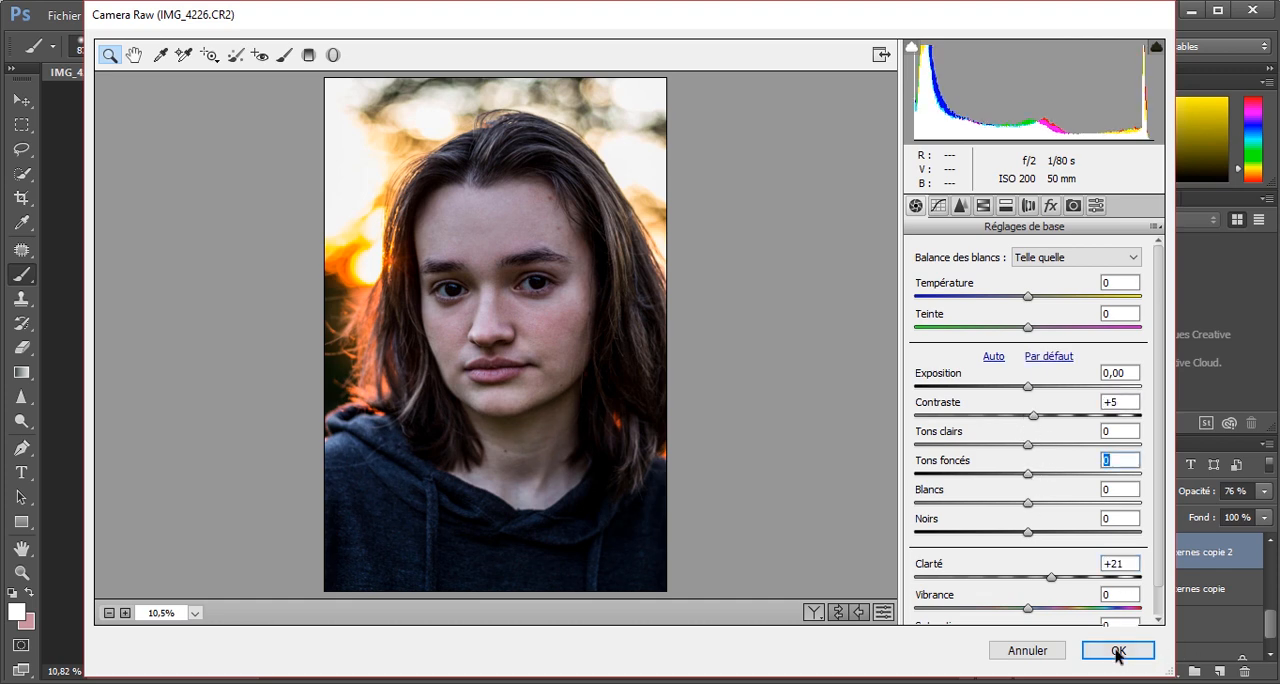
pyautogui.click(1118, 650)
# Set the filtered duplicate layer's opacity to 38%, and compare the portrait with and without Groupe 1.
pyautogui.click(1029, 596)
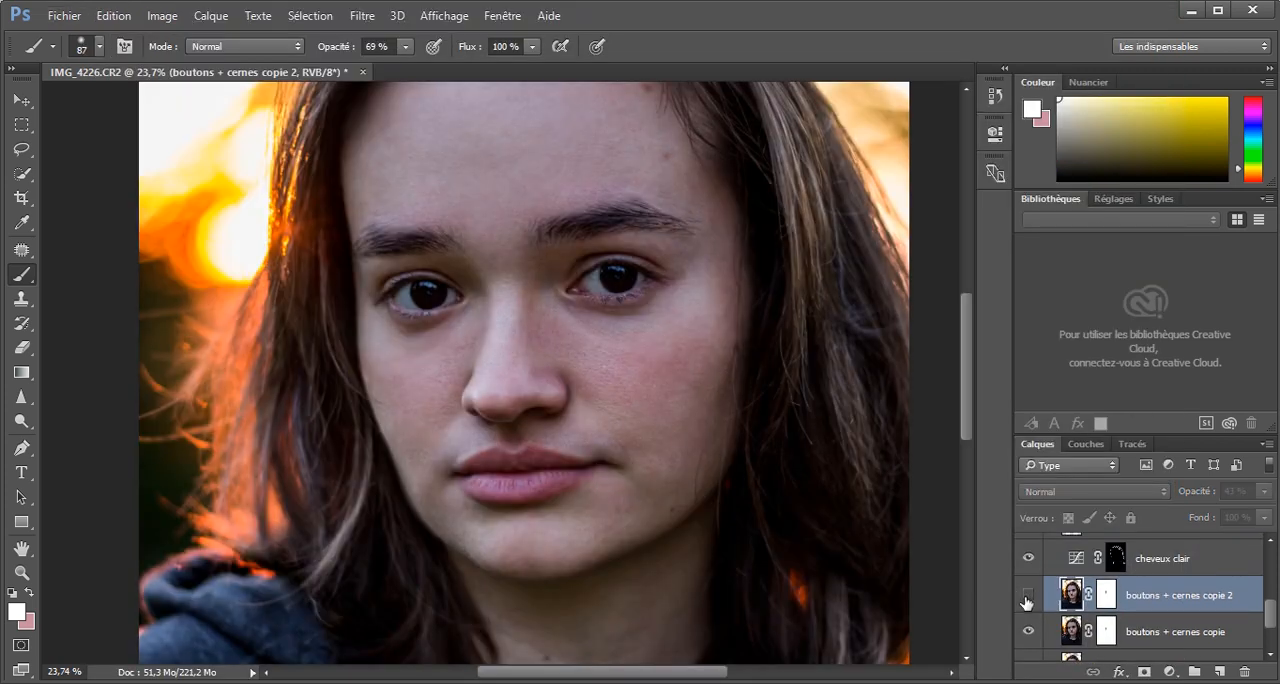
pyautogui.click(1029, 596)
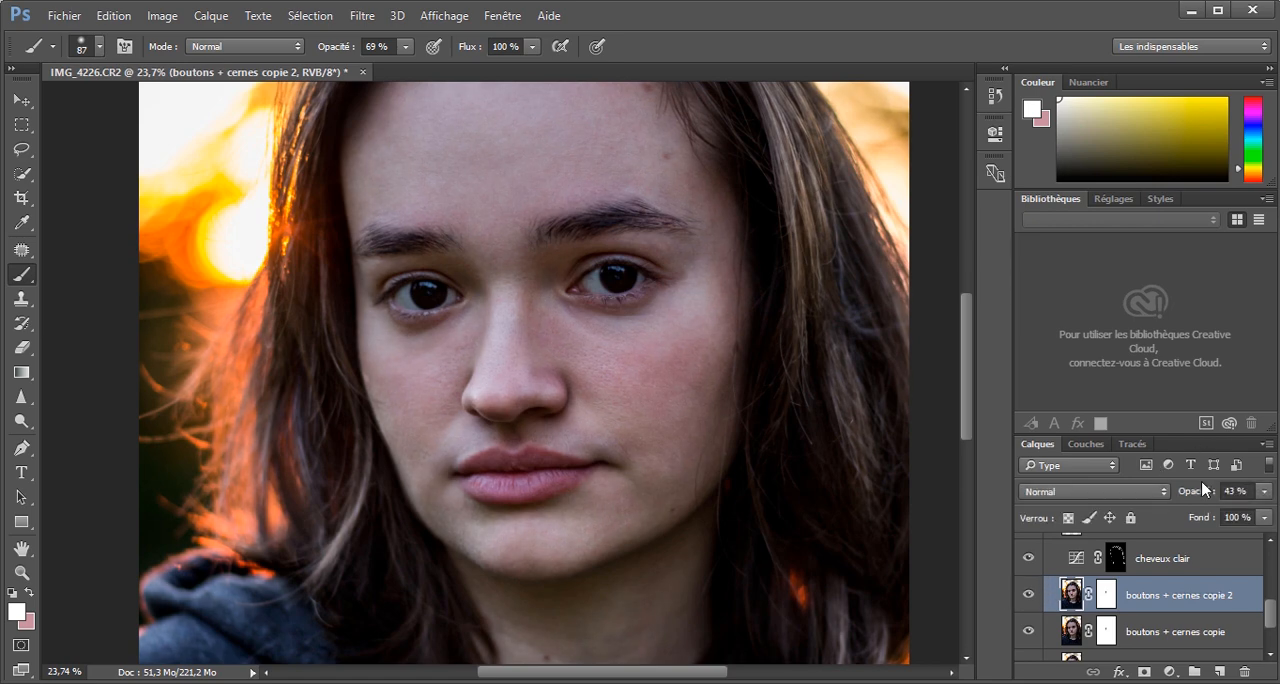
pyautogui.moveTo(1198, 490); pyautogui.dragTo(1193, 490)
pyautogui.scroll(-4, 703, 371)
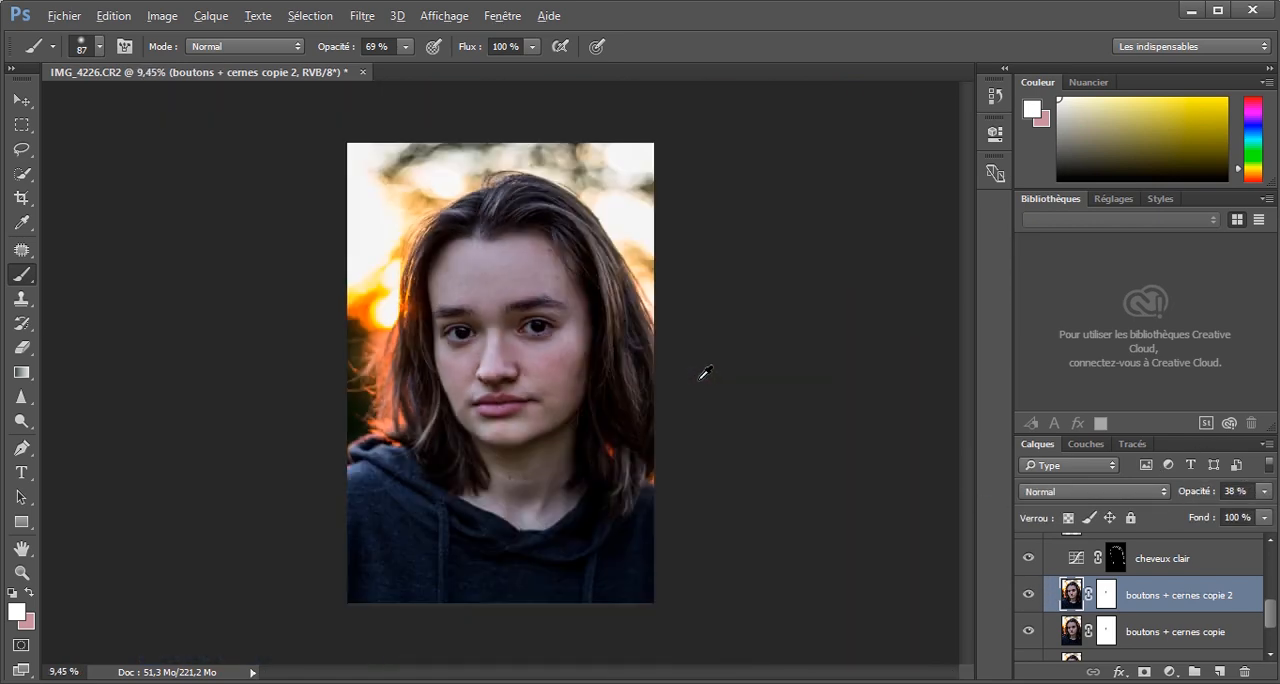
pyautogui.scroll(1, 652, 371)
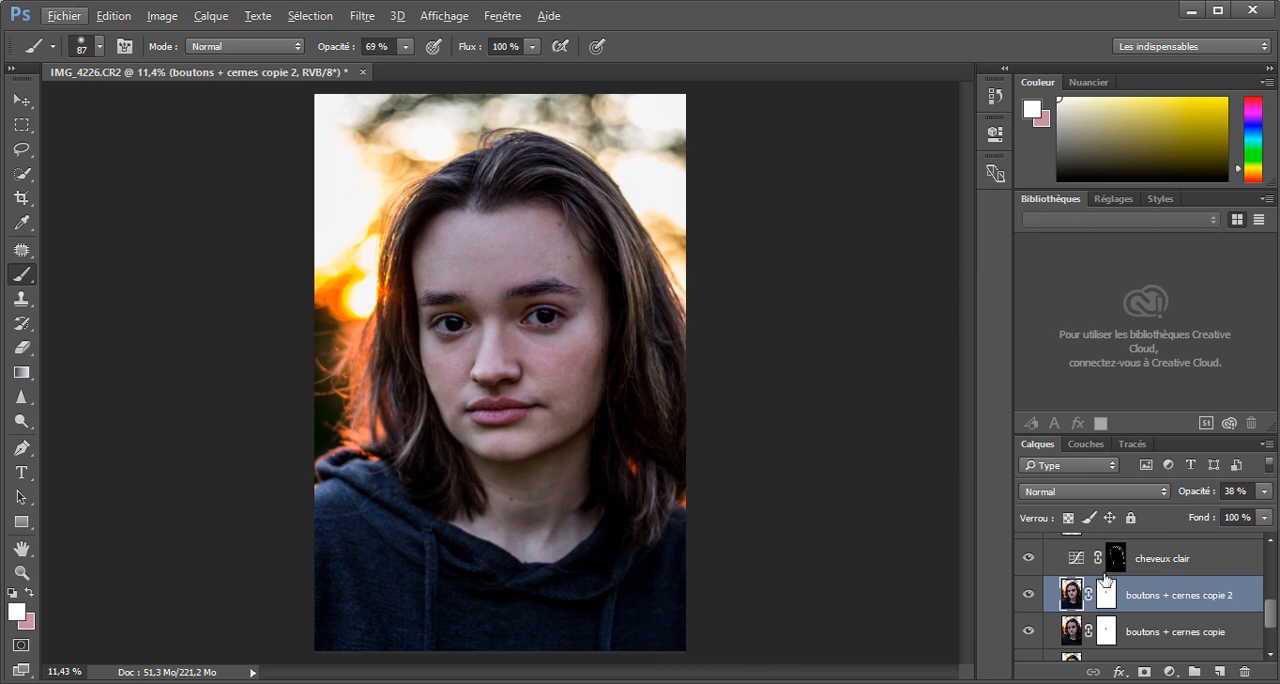
pyautogui.scroll(1, 1062, 578)
pyautogui.scroll(4, 1062, 578)
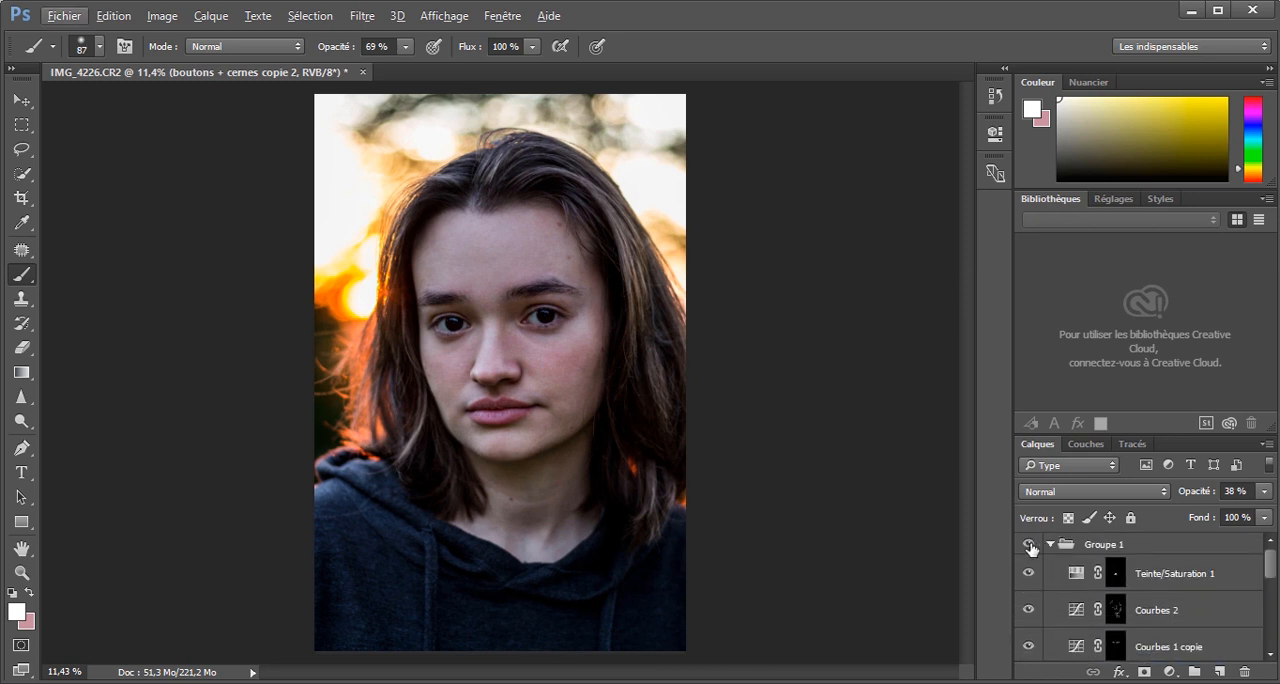
pyautogui.click(1029, 545)
pyautogui.click(1029, 545)
pyautogui.click(1029, 545)
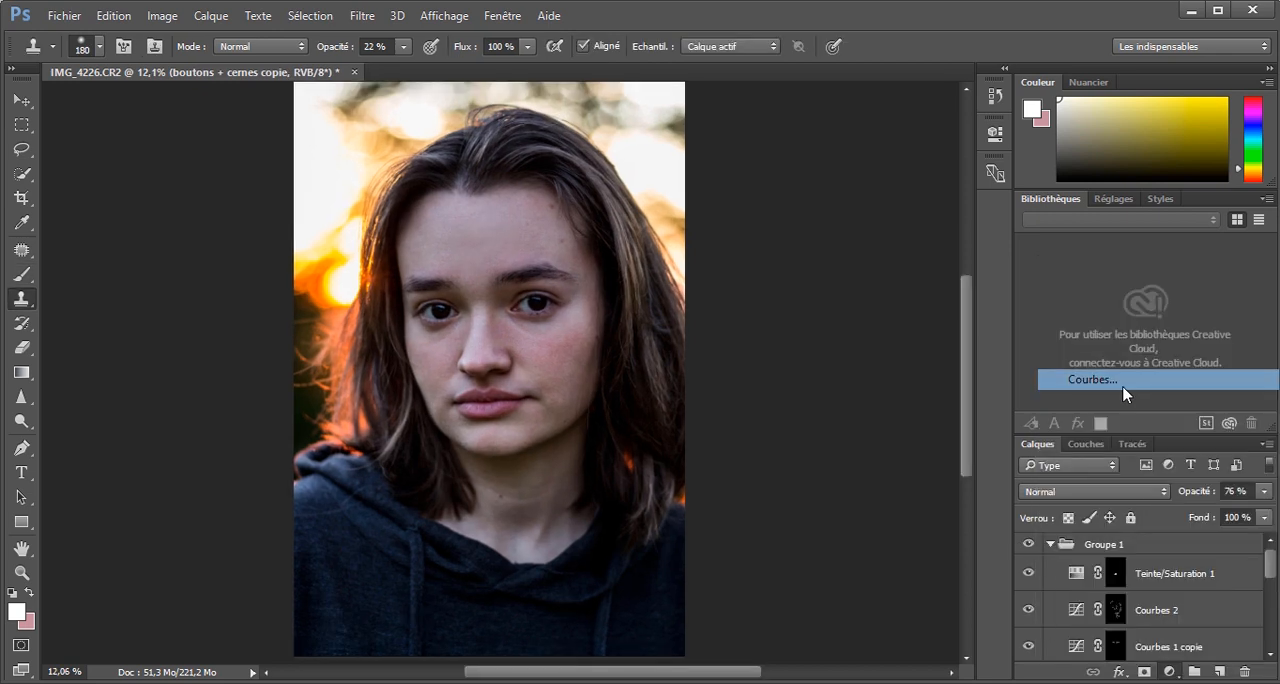
# Add a brightening Curves adjustment layer mapping input 94 to output 117, and invert its mask to black.
pyautogui.click(1123, 386)
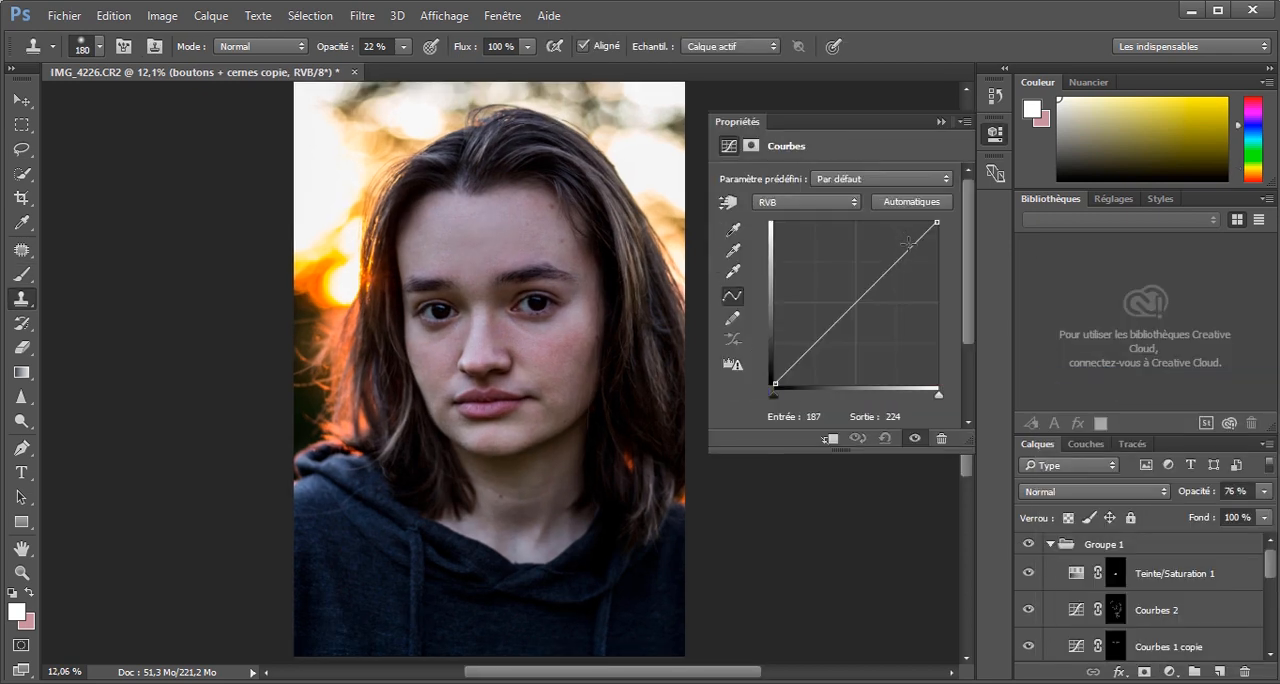
pyautogui.moveTo(836, 319); pyautogui.dragTo(837, 303)
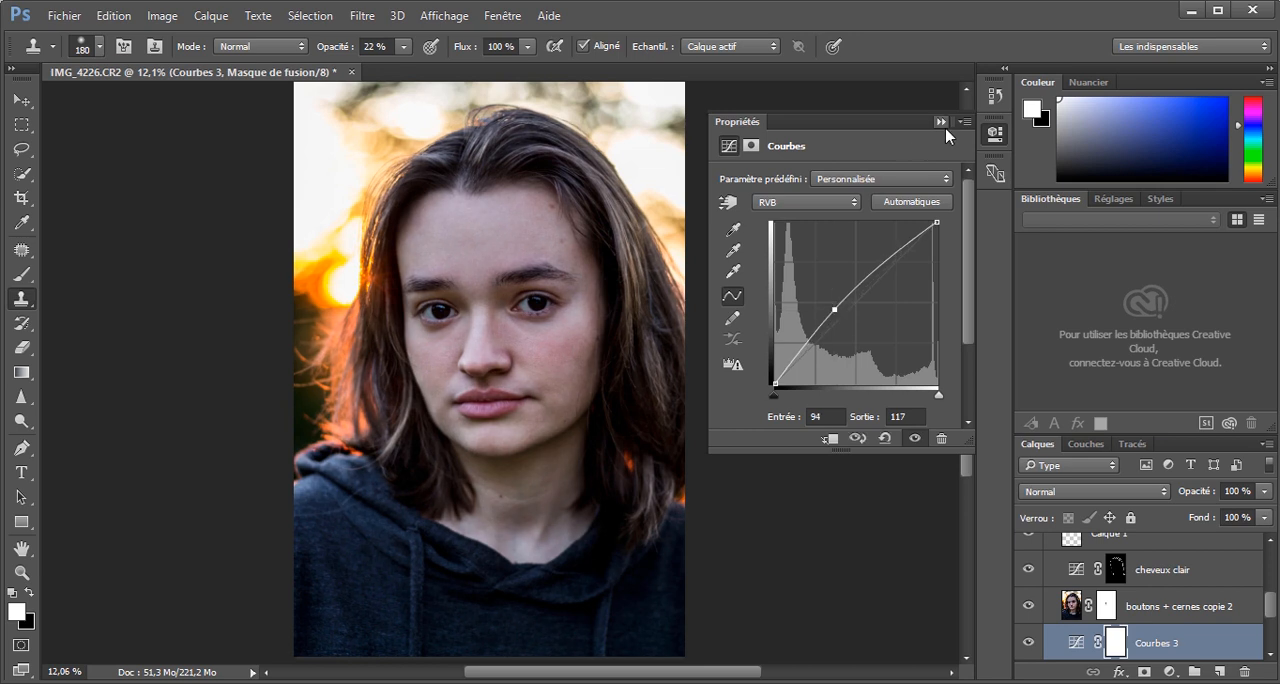
pyautogui.click(940, 121)
pyautogui.hotkey('ctrl', 'i')
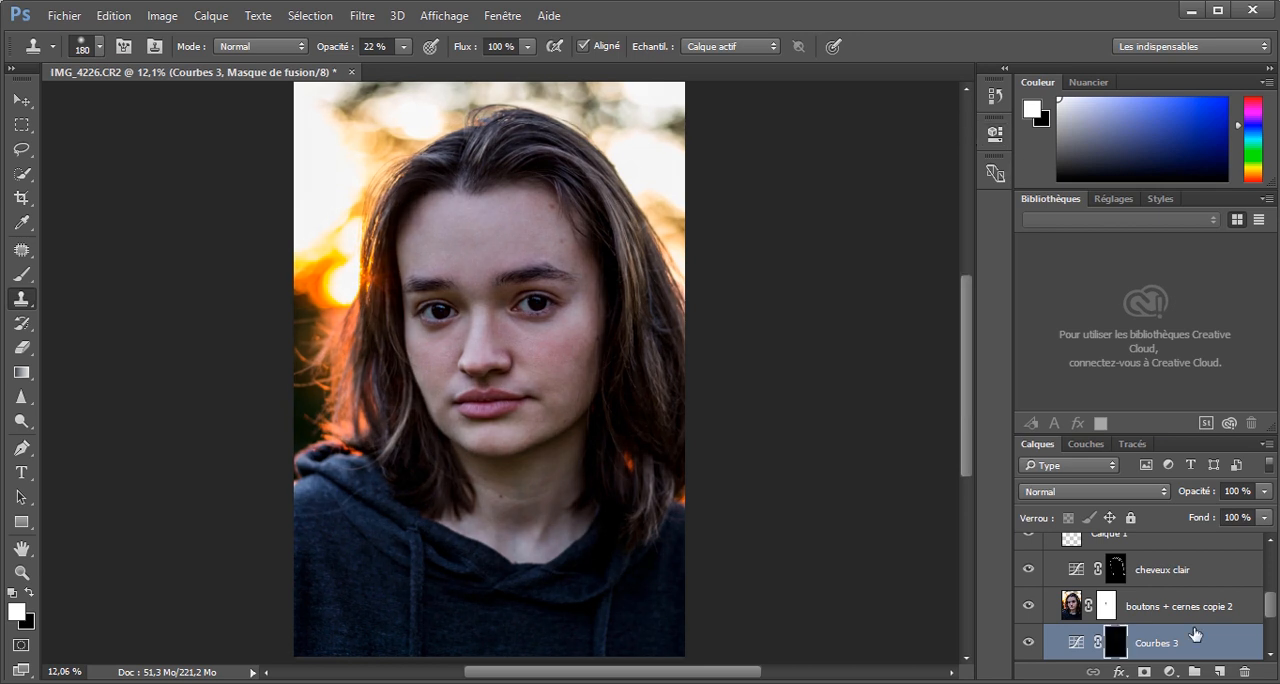
# Move the new Curves layer directly above the "cheveux clair" layer.
pyautogui.moveTo(1194, 633); pyautogui.dragTo(1177, 603)
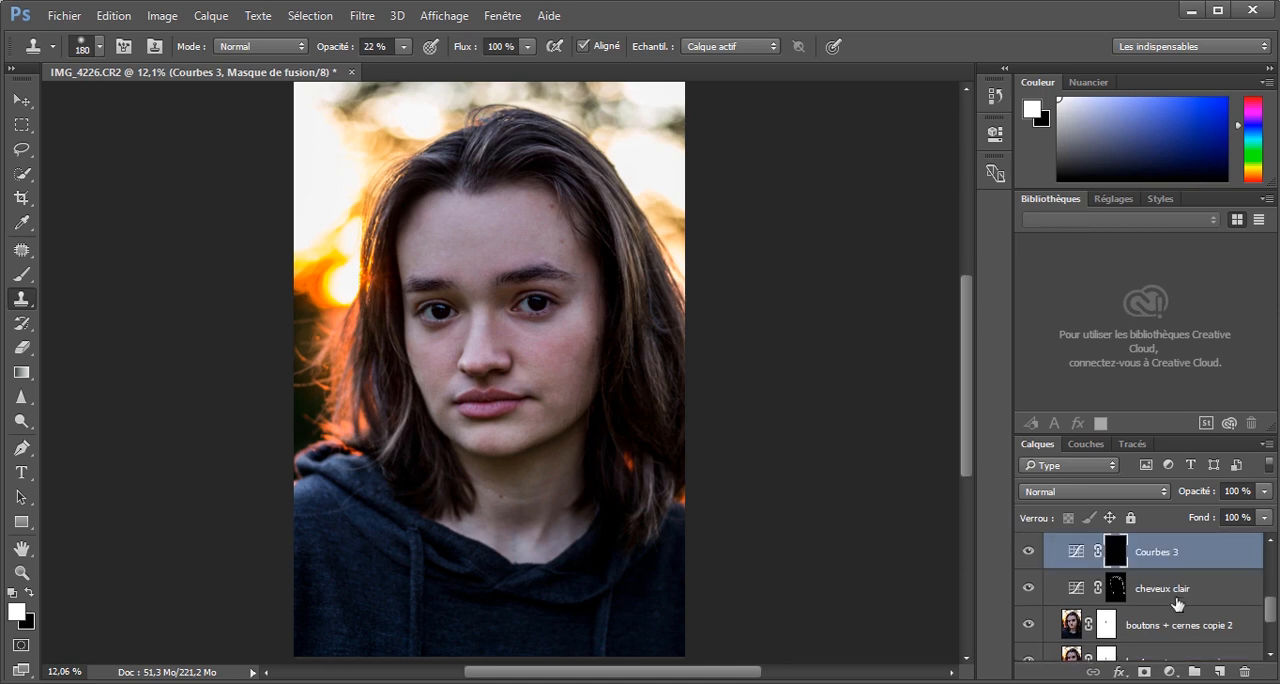
pyautogui.scroll(1, 1177, 603)
pyautogui.scroll(2, 611, 457)
pyautogui.scroll(6, 520, 368)
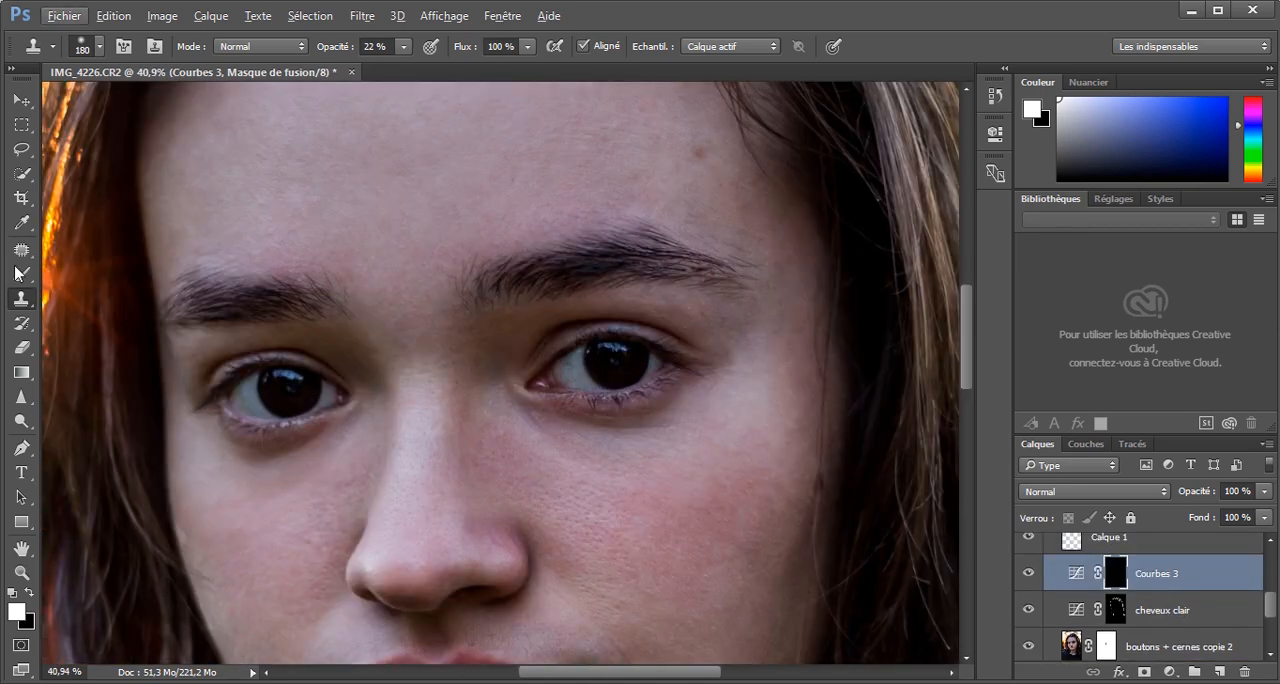
# Brighten the skin between the eye and the eyebrow on the Courbes 3 mask with a white brush at 69% opacity, and compare the result.
pyautogui.click(19, 273)
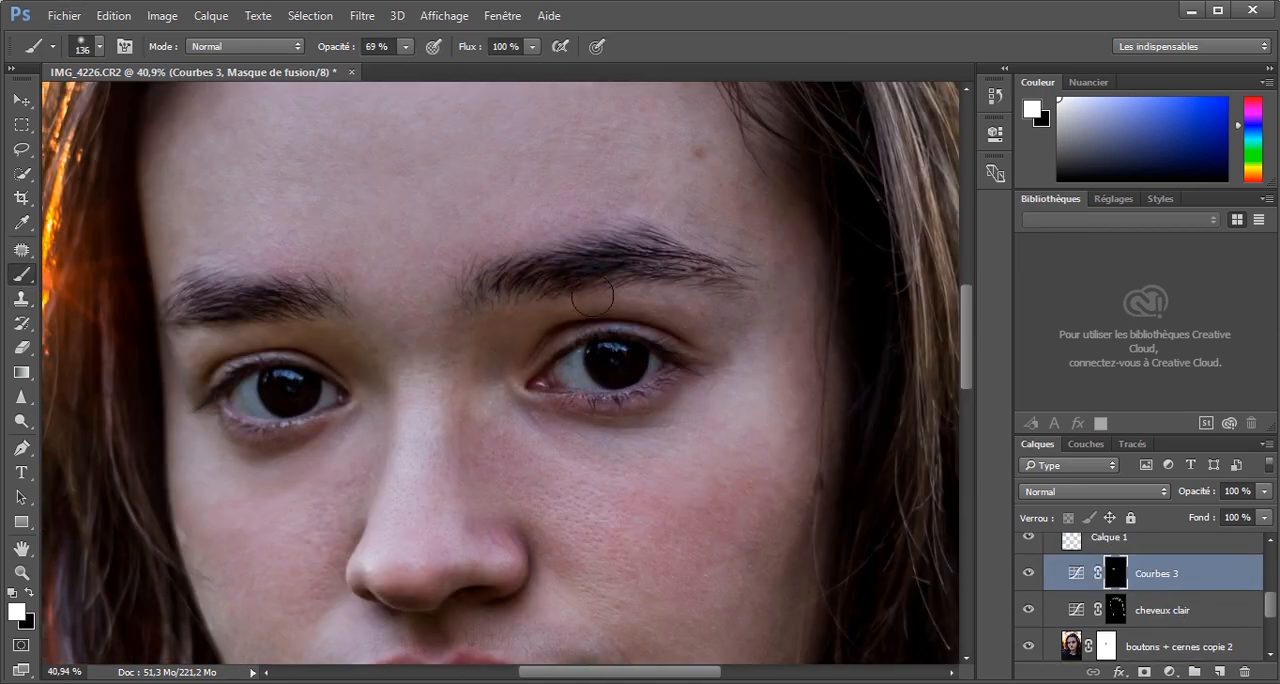
pyautogui.hotkey('ctrl', '0')
pyautogui.click(1028, 573)
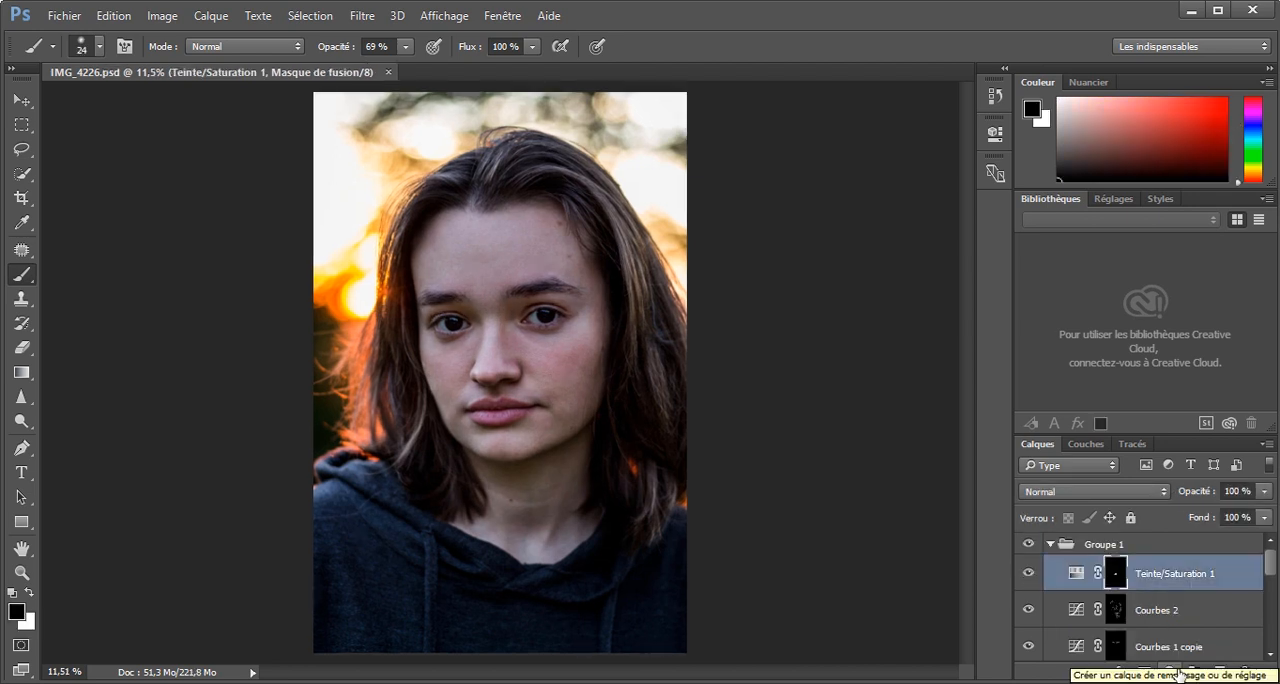
# Add a brightening Curves adjustment layer in Groupe 1 mapping input 146 to output 158, and invert its mask to black.
pyautogui.click(1168, 672)
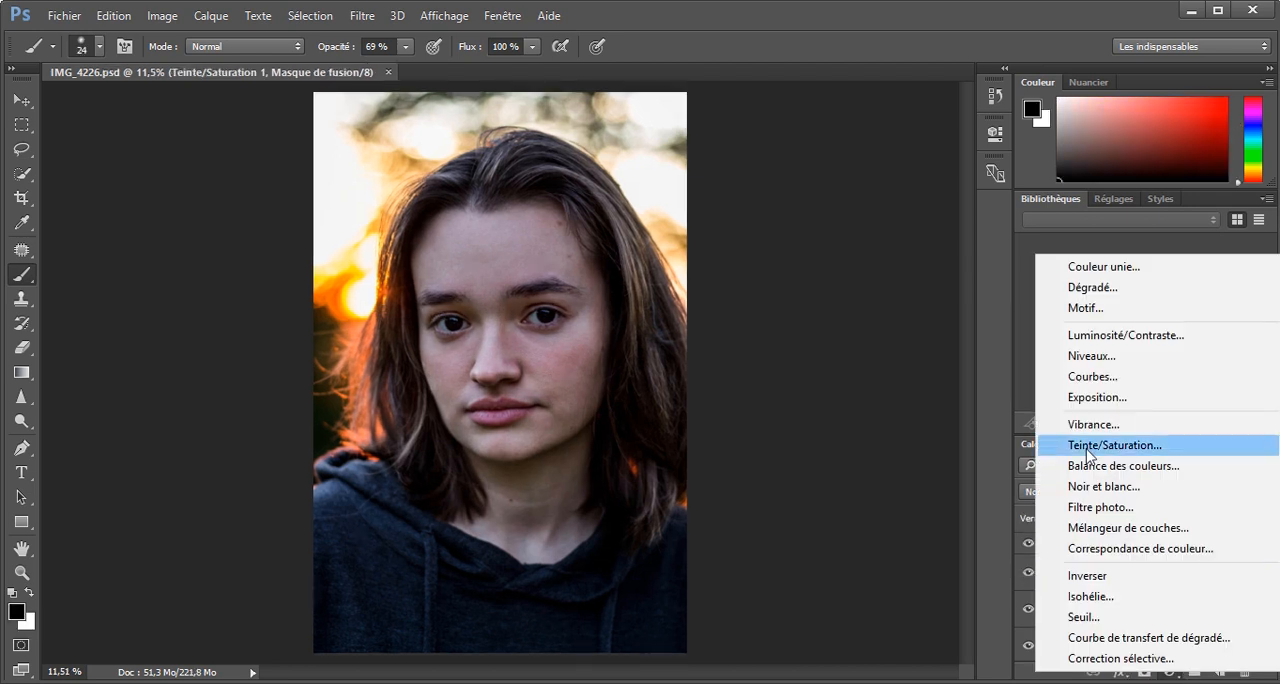
pyautogui.click(1082, 376)
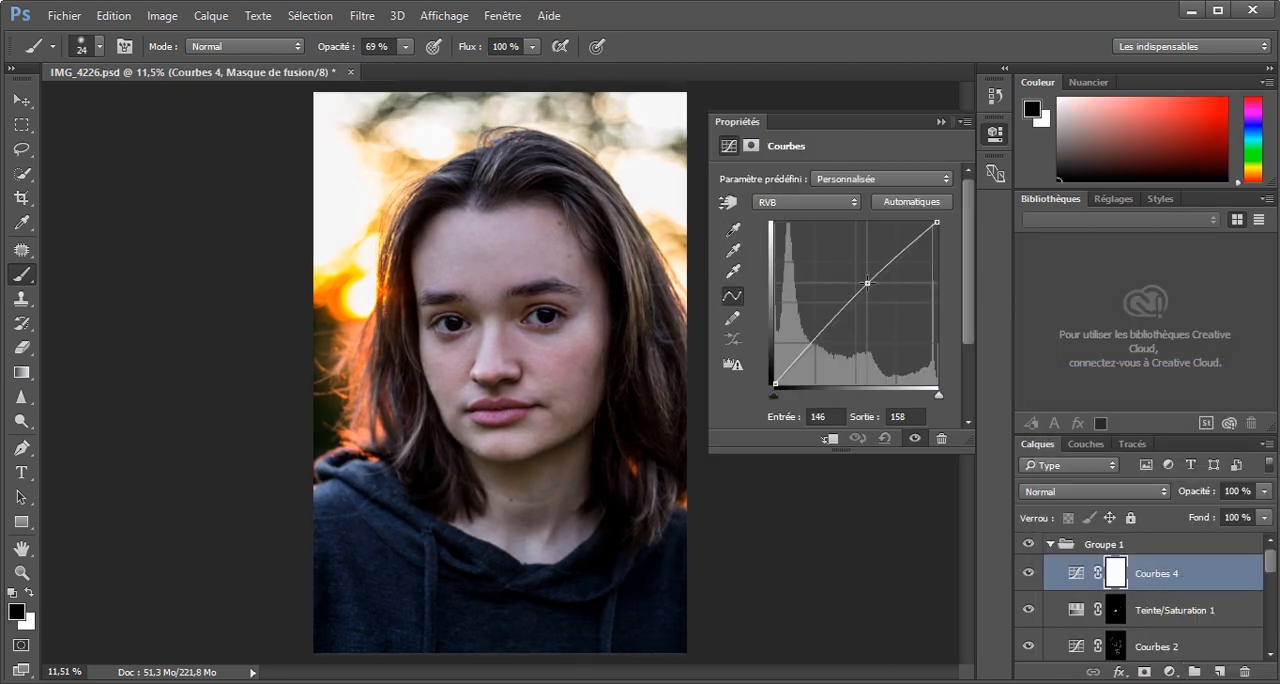
pyautogui.click(941, 122)
pyautogui.hotkey('ctrl', 'i')
# Paint the whole face white on the Courbes 4 mask with a 719 px brush at 100% opacity, and check the effect.
pyautogui.moveTo(492, 286); pyautogui.dragTo(534, 296)
pyautogui.press('x')
pyautogui.press('0')
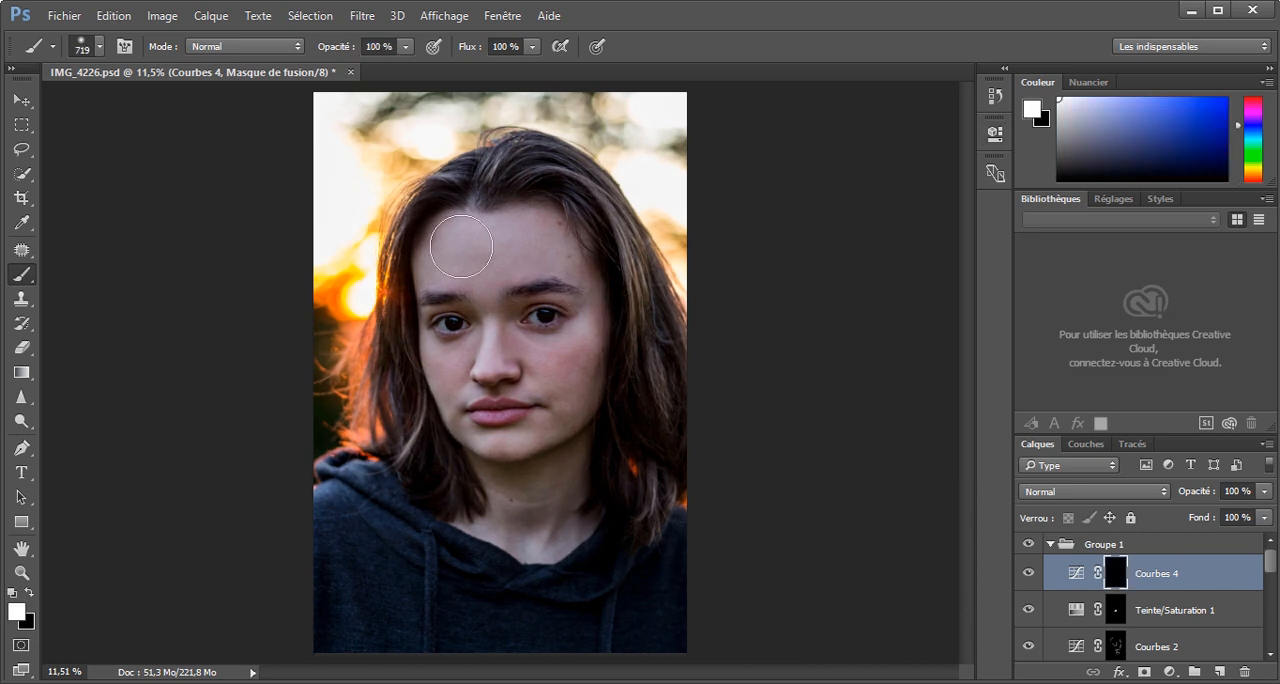
pyautogui.moveTo(462, 246)
pyautogui.mouseDown()
pyautogui.moveTo(446, 261)
pyautogui.moveTo(540, 420)
pyautogui.moveTo(504, 500)
pyautogui.moveTo(624, 422)
pyautogui.mouseUp()
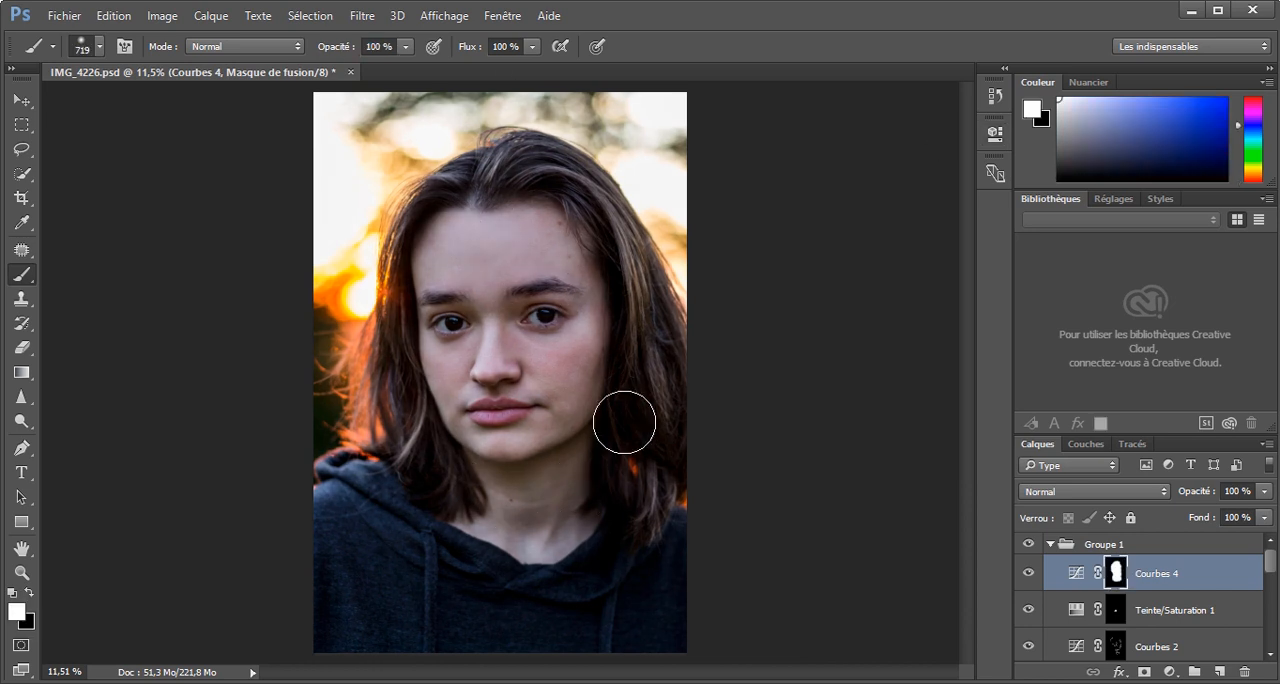
pyautogui.click(1029, 573)
# Add a Color Balance adjustment layer above Courbes 4 with midtones at red +6, green +1 and blue +1.
pyautogui.click(1168, 672)
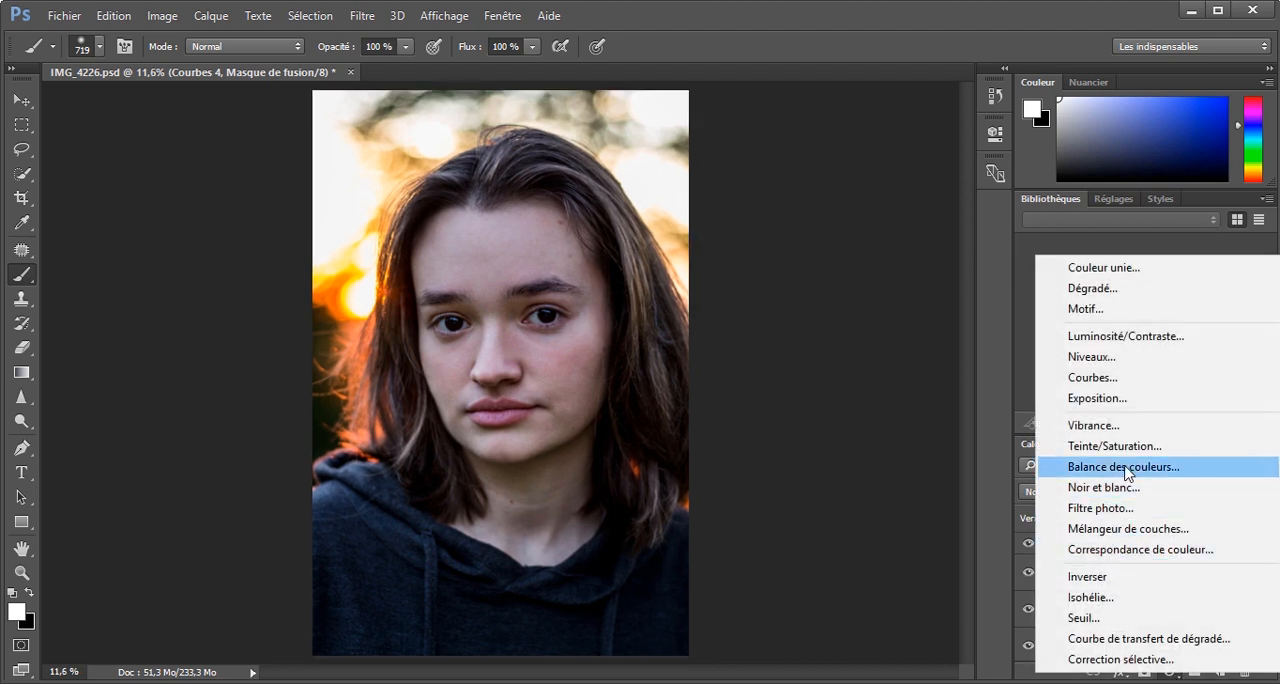
pyautogui.click(1125, 467)
pyautogui.moveTo(812, 226); pyautogui.dragTo(811, 281)
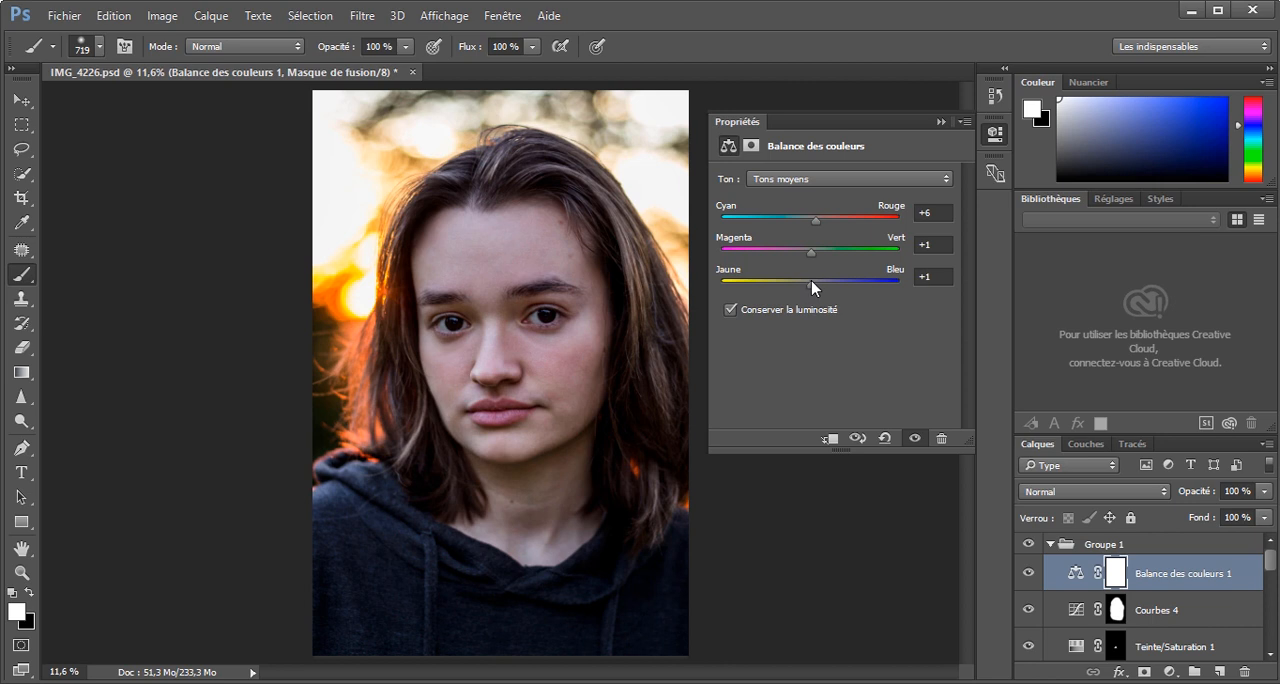
# Fine-tune the Color Balance layer's color sliders for tonal ranges other than the midtones.
pyautogui.click(812, 179)
pyautogui.click(806, 215)
pyautogui.moveTo(810, 219); pyautogui.dragTo(817, 254)
pyautogui.click(815, 179)
pyautogui.click(800, 218)
# Compare the portrait with and without the Balance des couleurs 1 layer, both close up and in full view.
pyautogui.click(1025, 573)
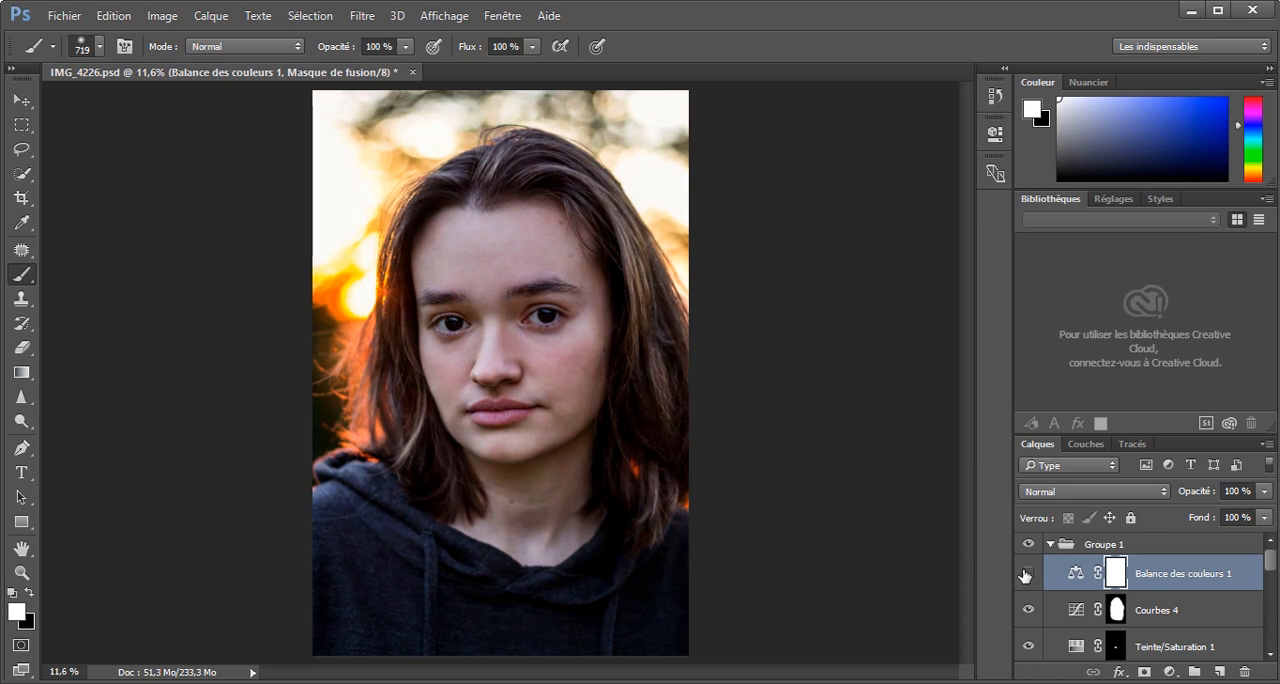
pyautogui.scroll(4, 540, 410)
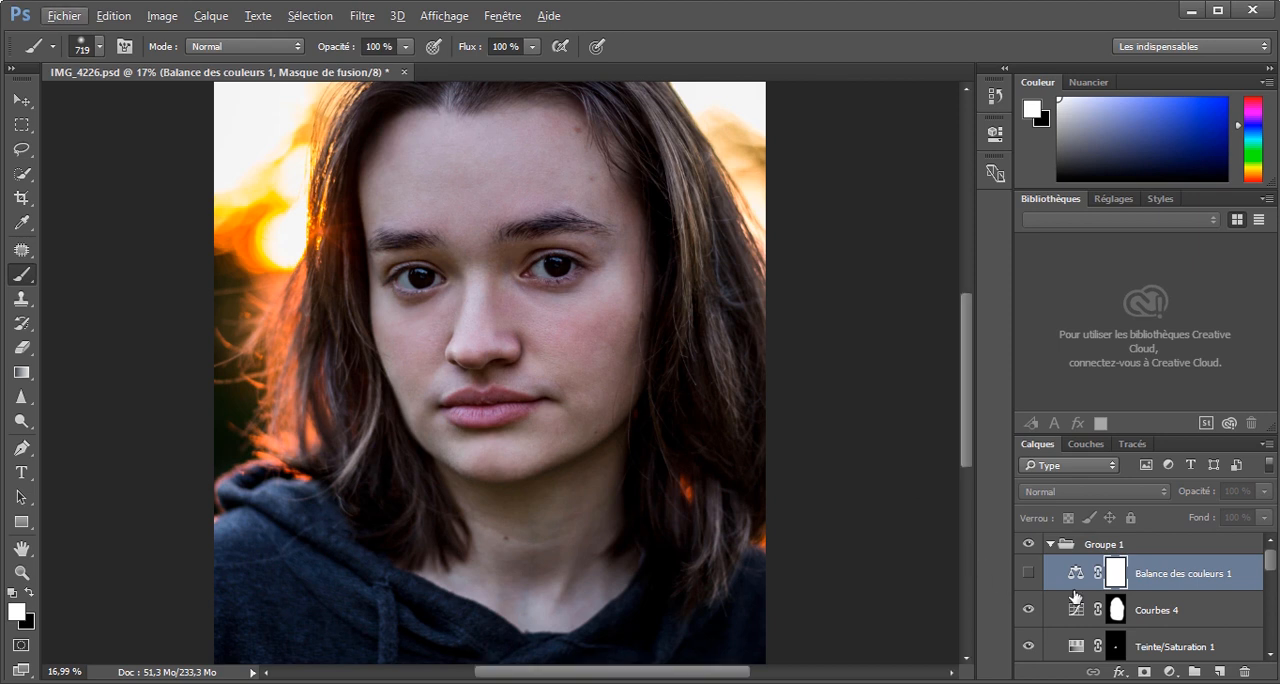
pyautogui.click(1028, 574)
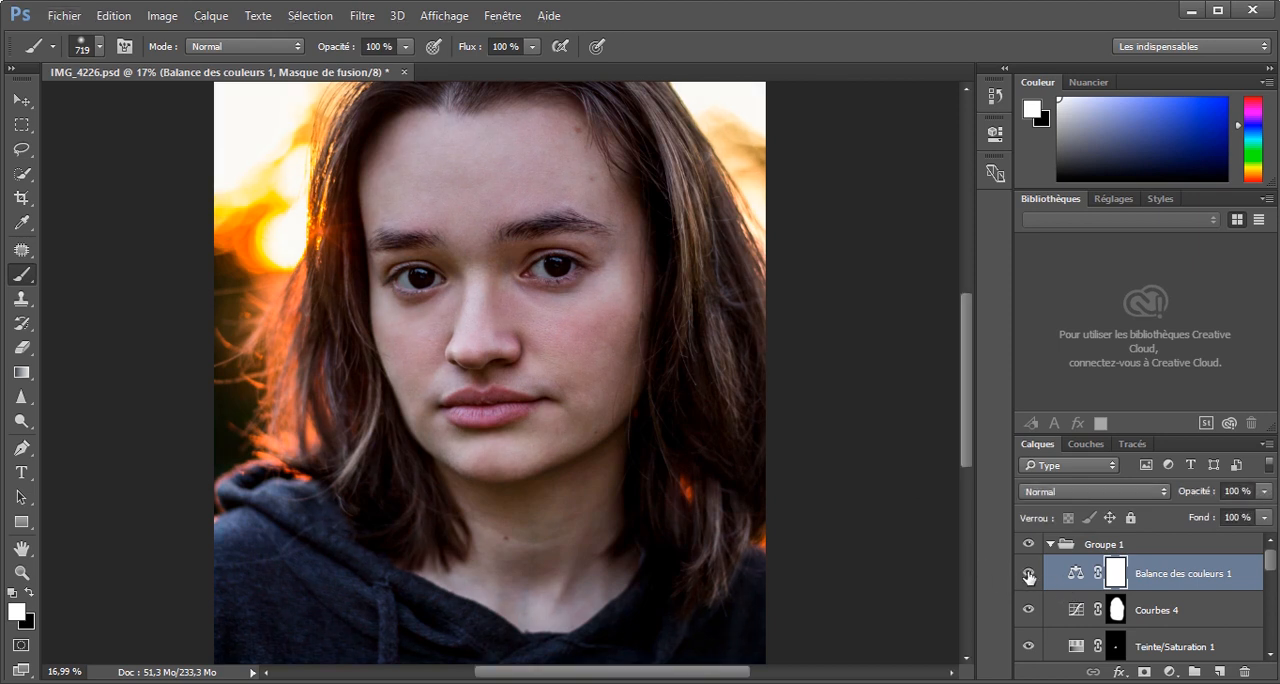
pyautogui.scroll(-5, 677, 437)
pyautogui.scroll(2, 673, 440)
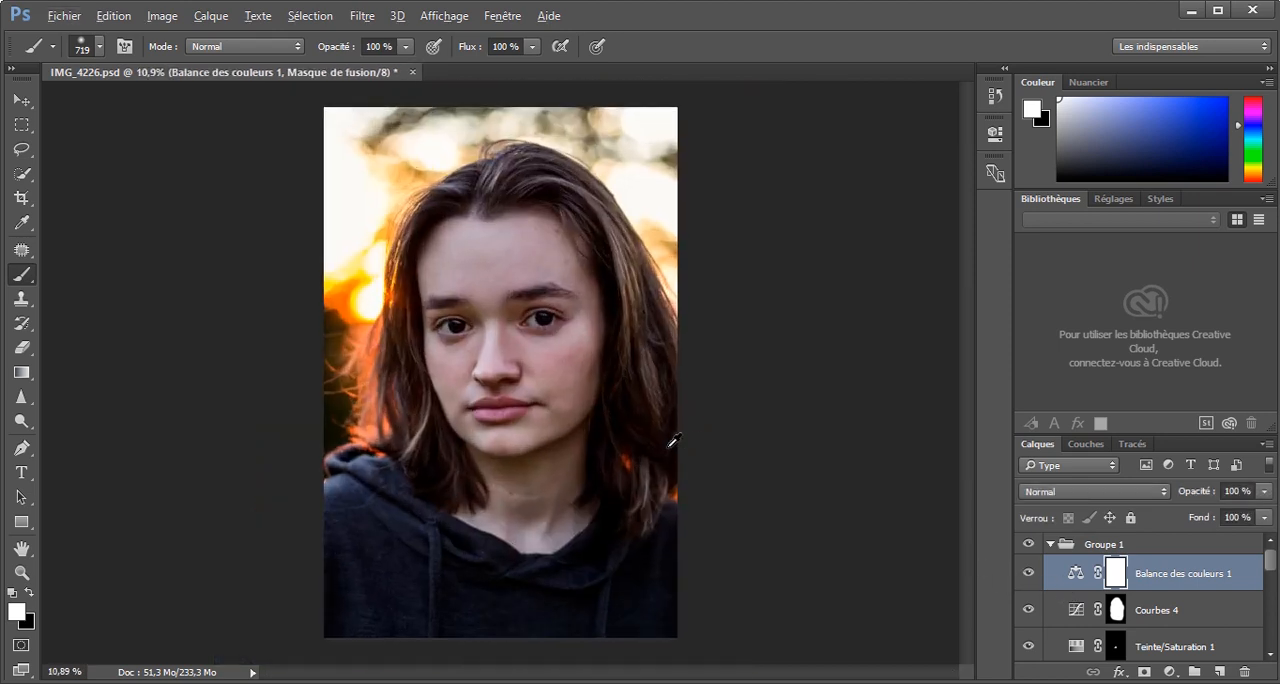
pyautogui.click(1027, 573)
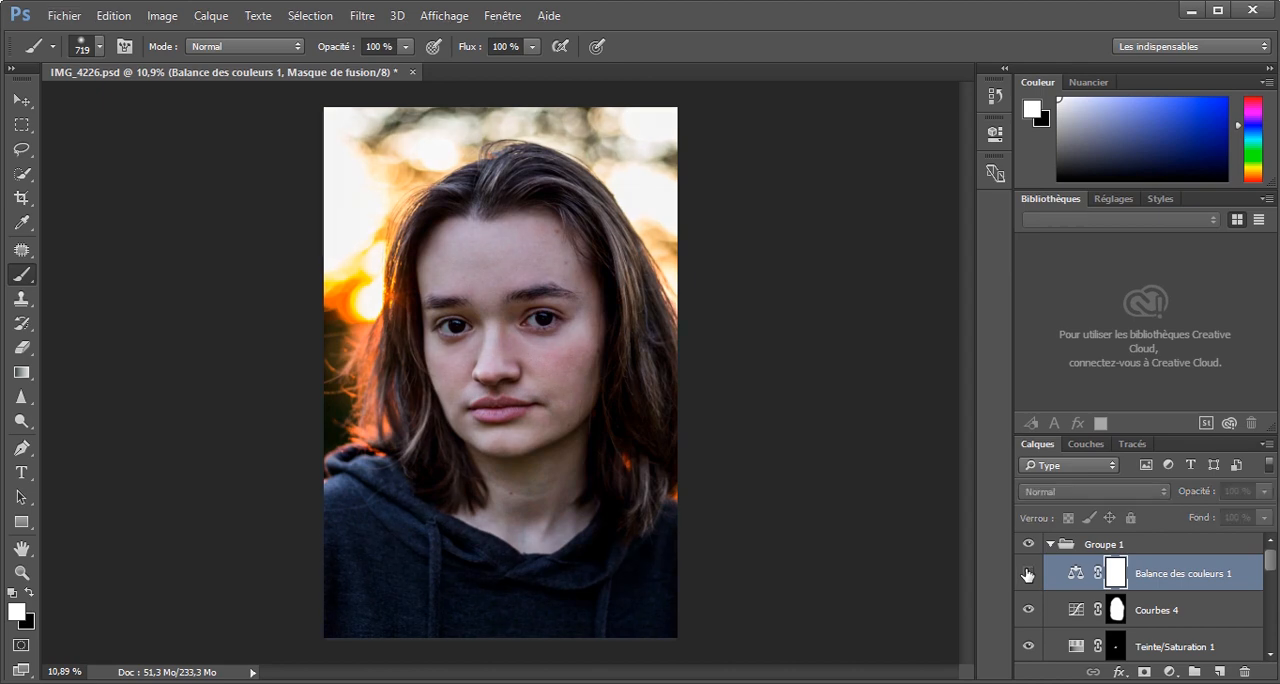
pyautogui.click(1027, 573)
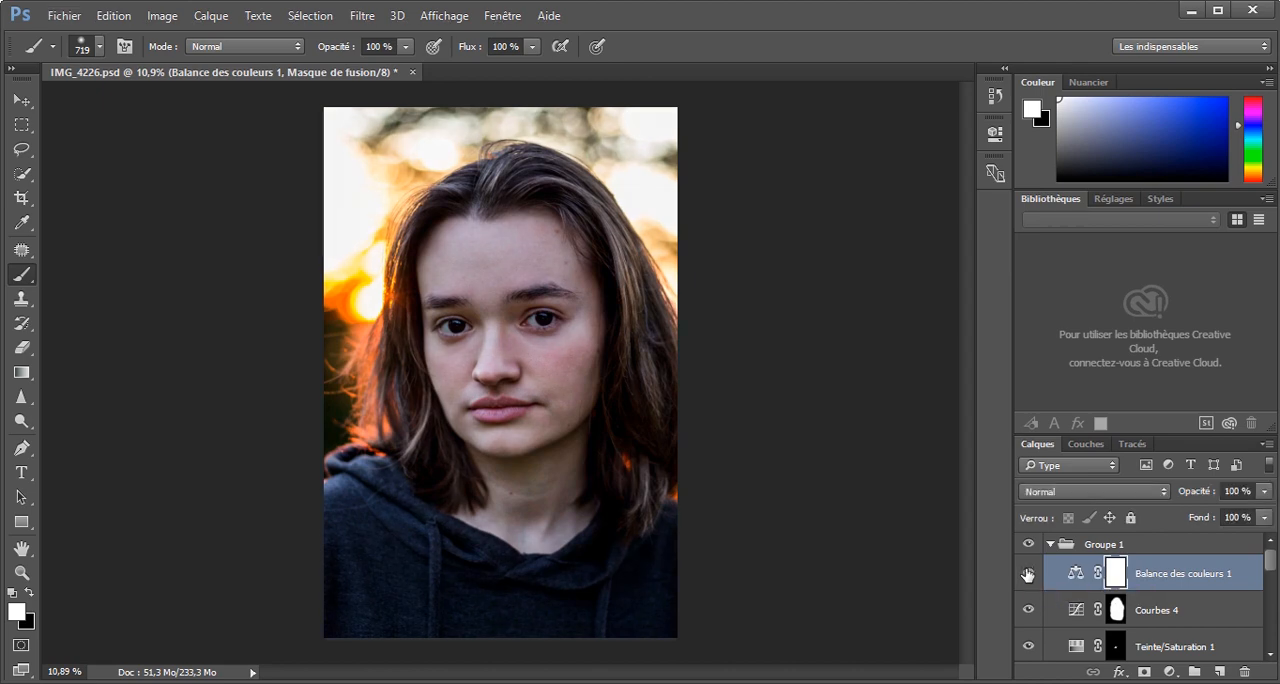